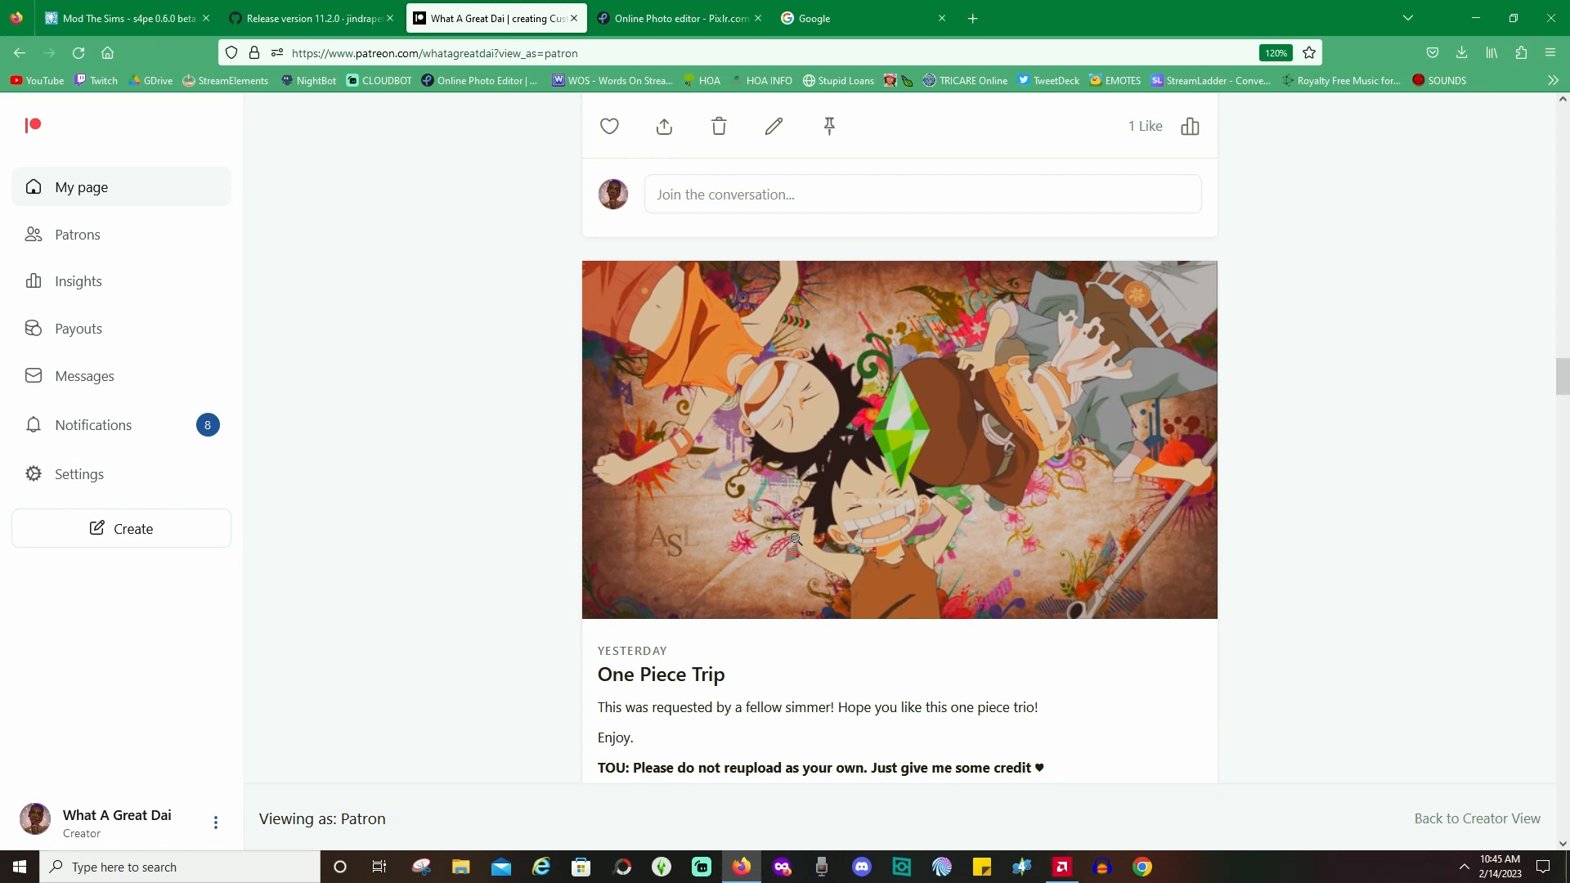
# Review the Sims 4 loading screen posts on the creator's Patreon page and return to the pinned welcome post.
pyautogui.scroll(-8, 785, 523)
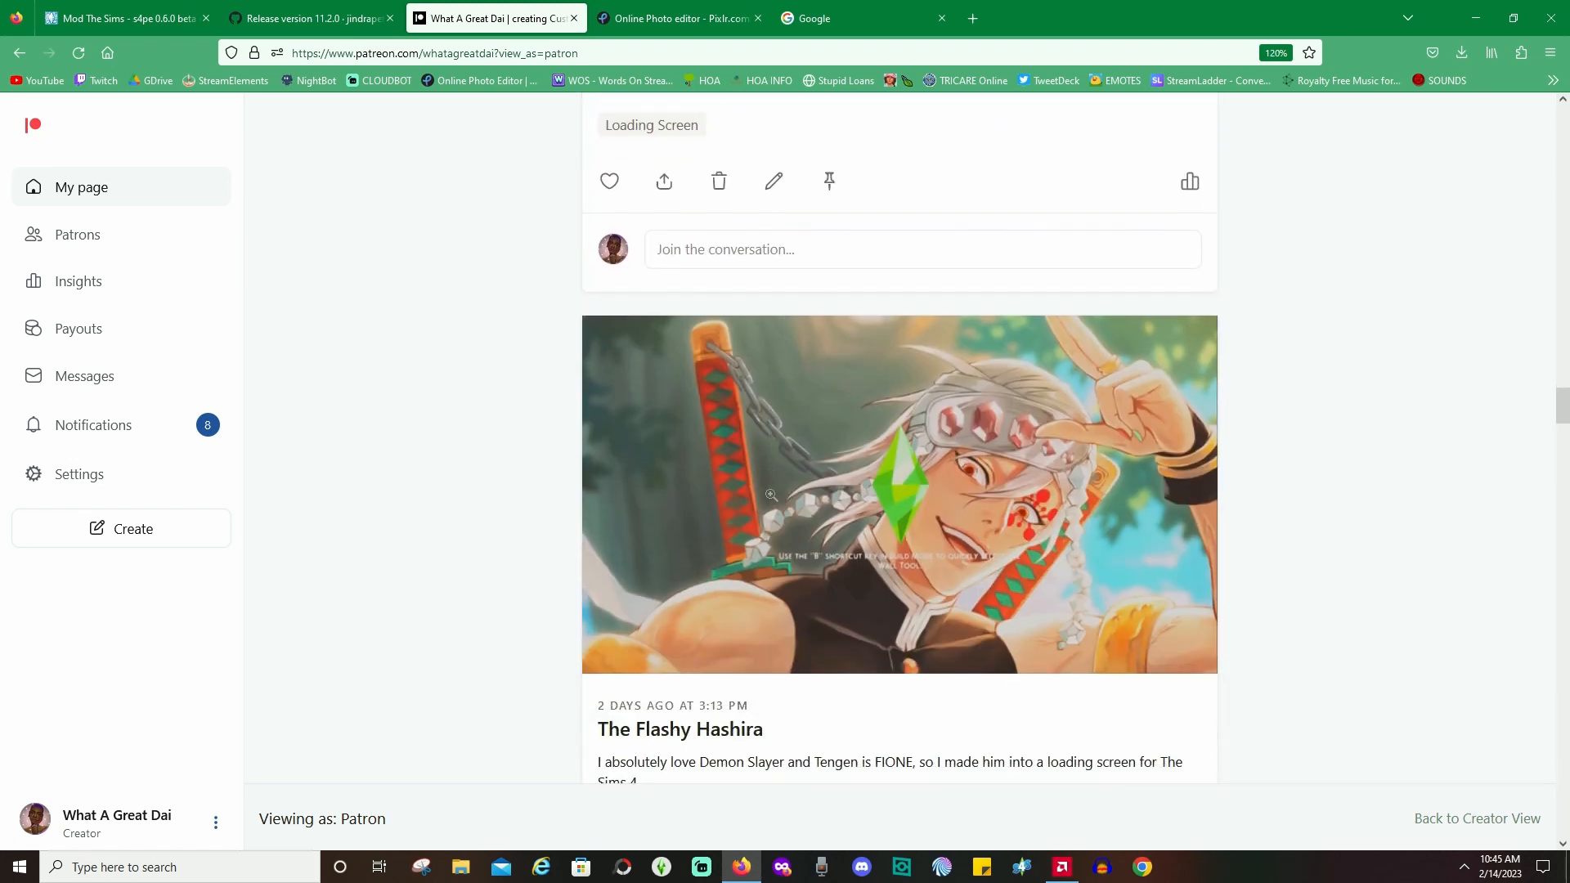
pyautogui.scroll(-1, 771, 495)
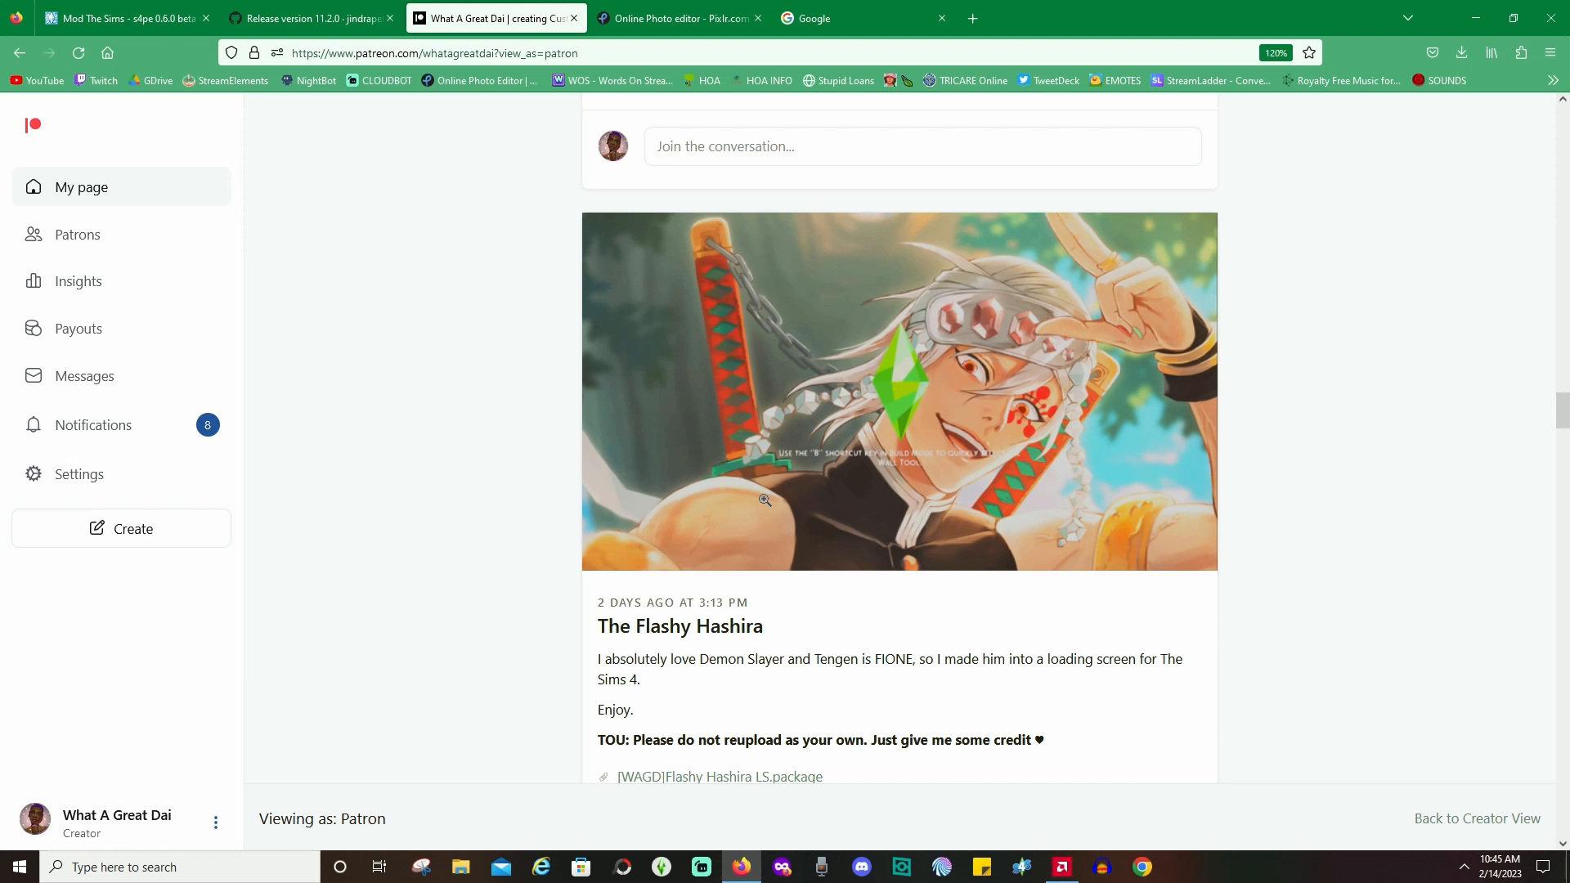
pyautogui.scroll(-10, 809, 540)
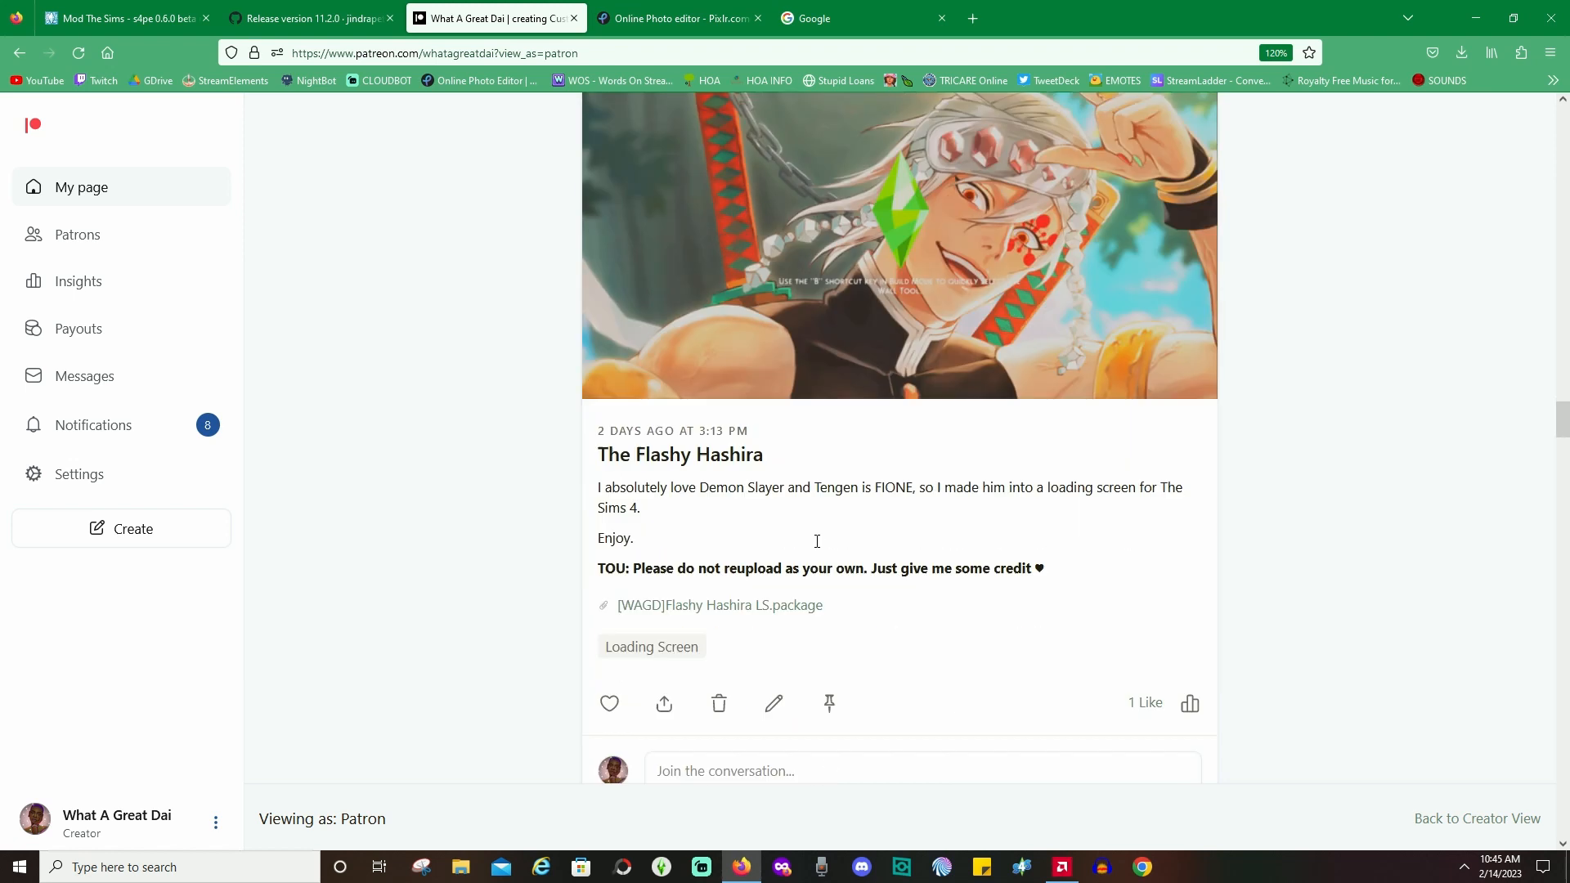
pyautogui.scroll(-15, 809, 556)
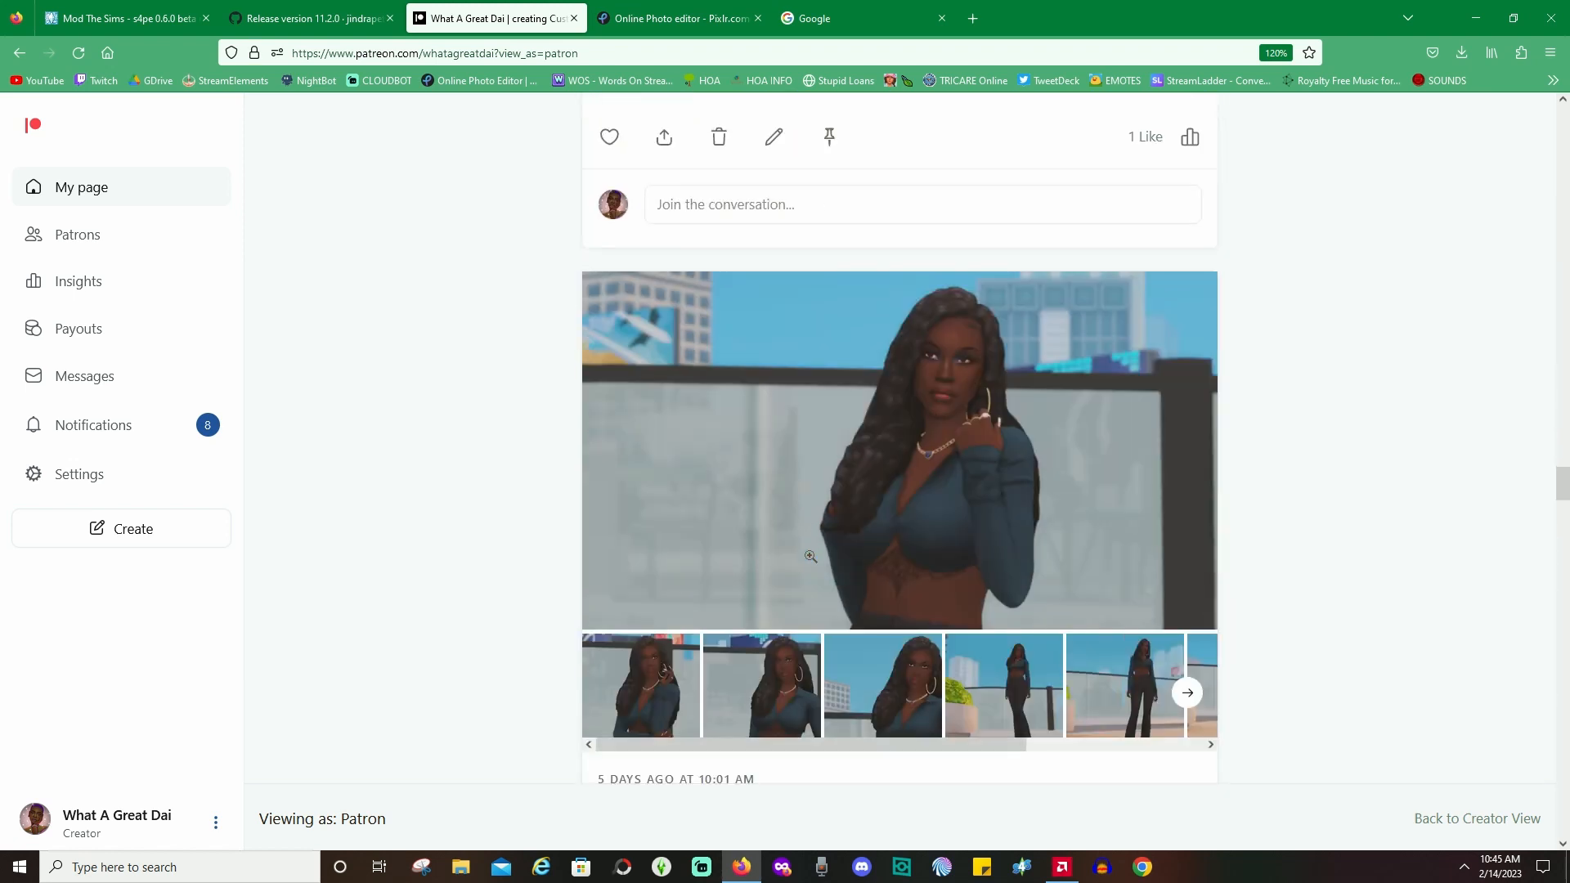
pyautogui.scroll(-2, 809, 556)
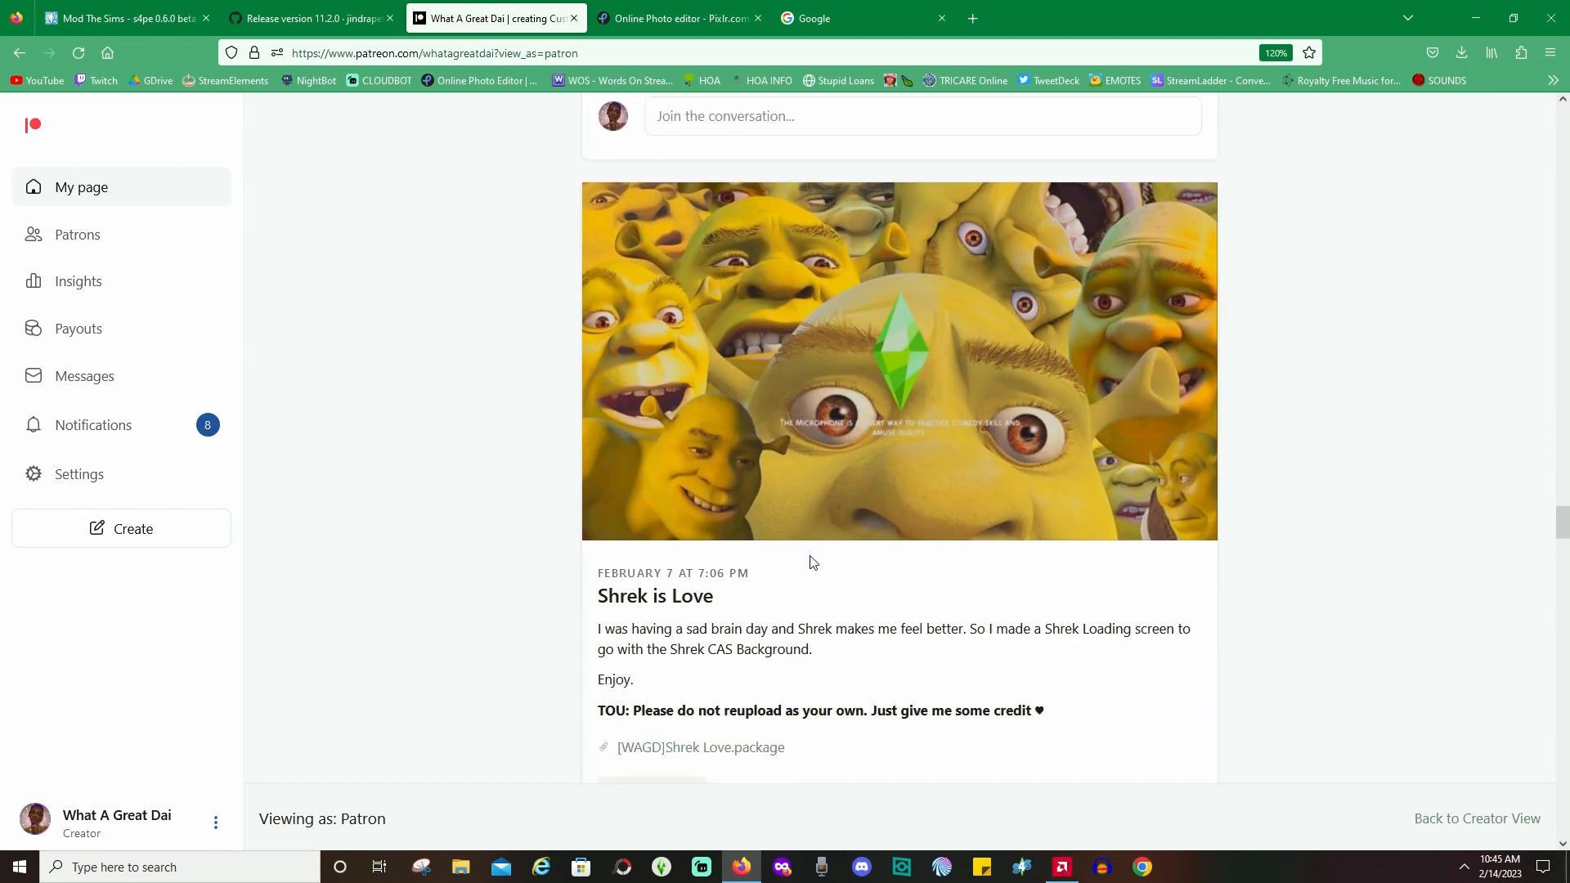
pyautogui.scroll(2, 812, 560)
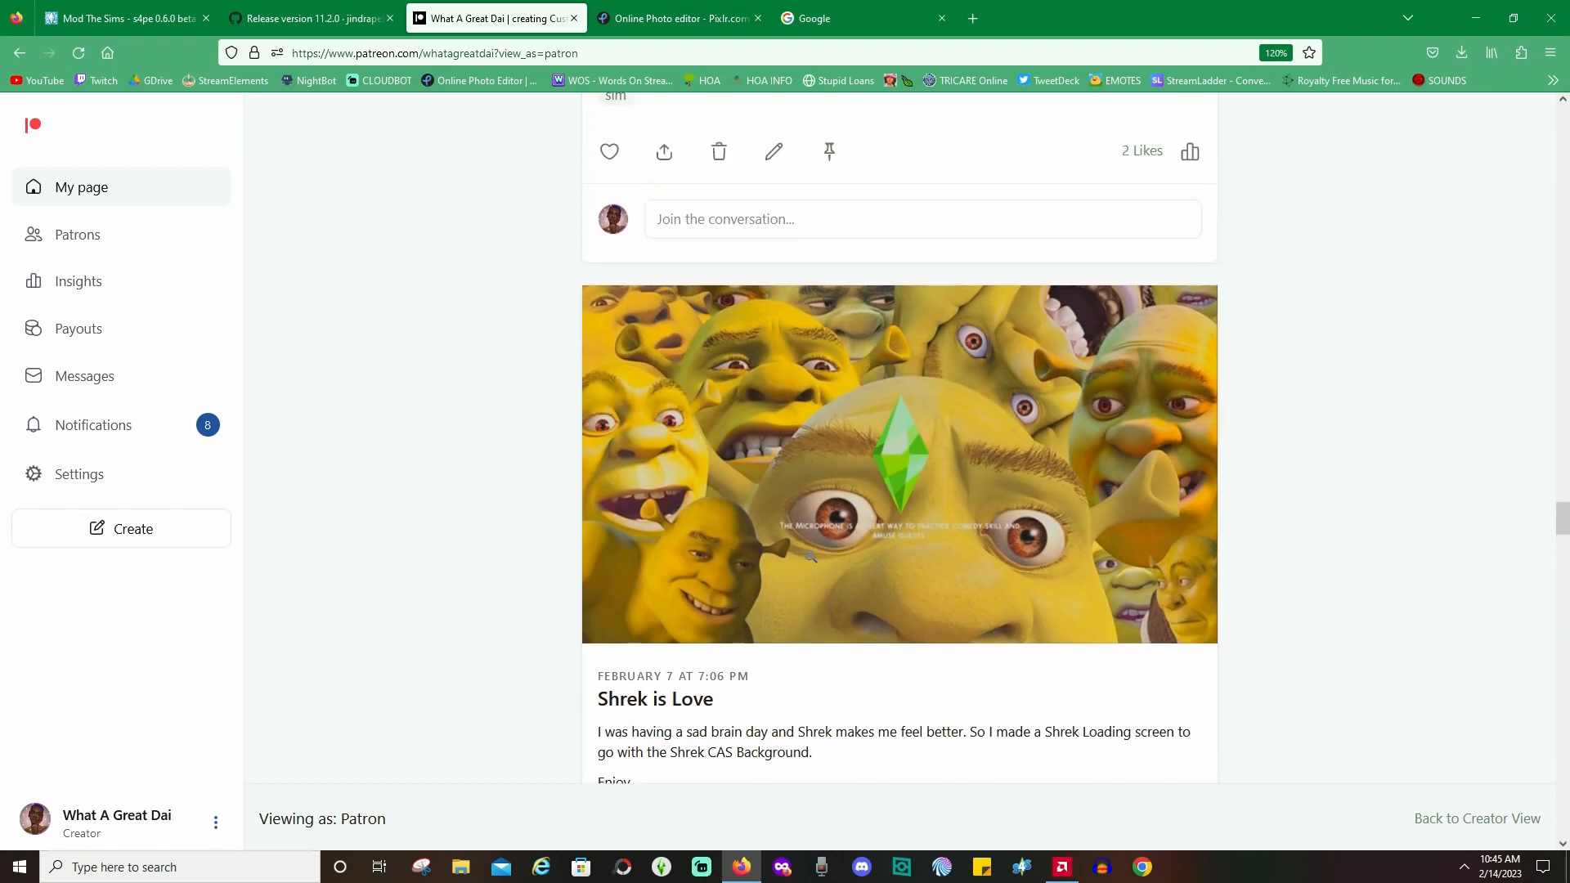
pyautogui.scroll(20, 809, 556)
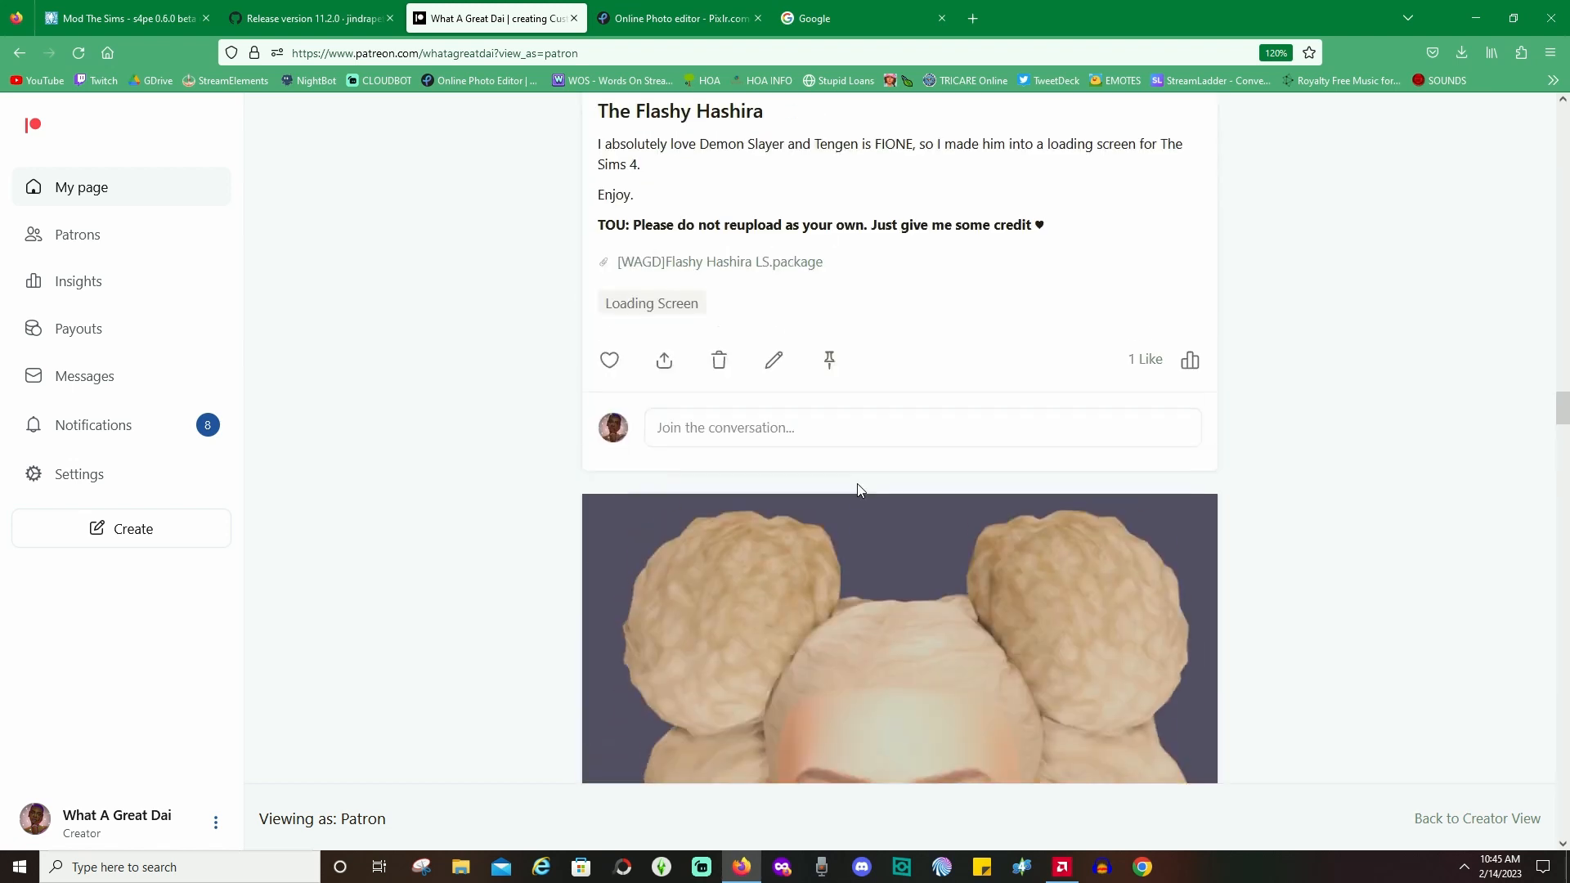
pyautogui.scroll(18, 858, 486)
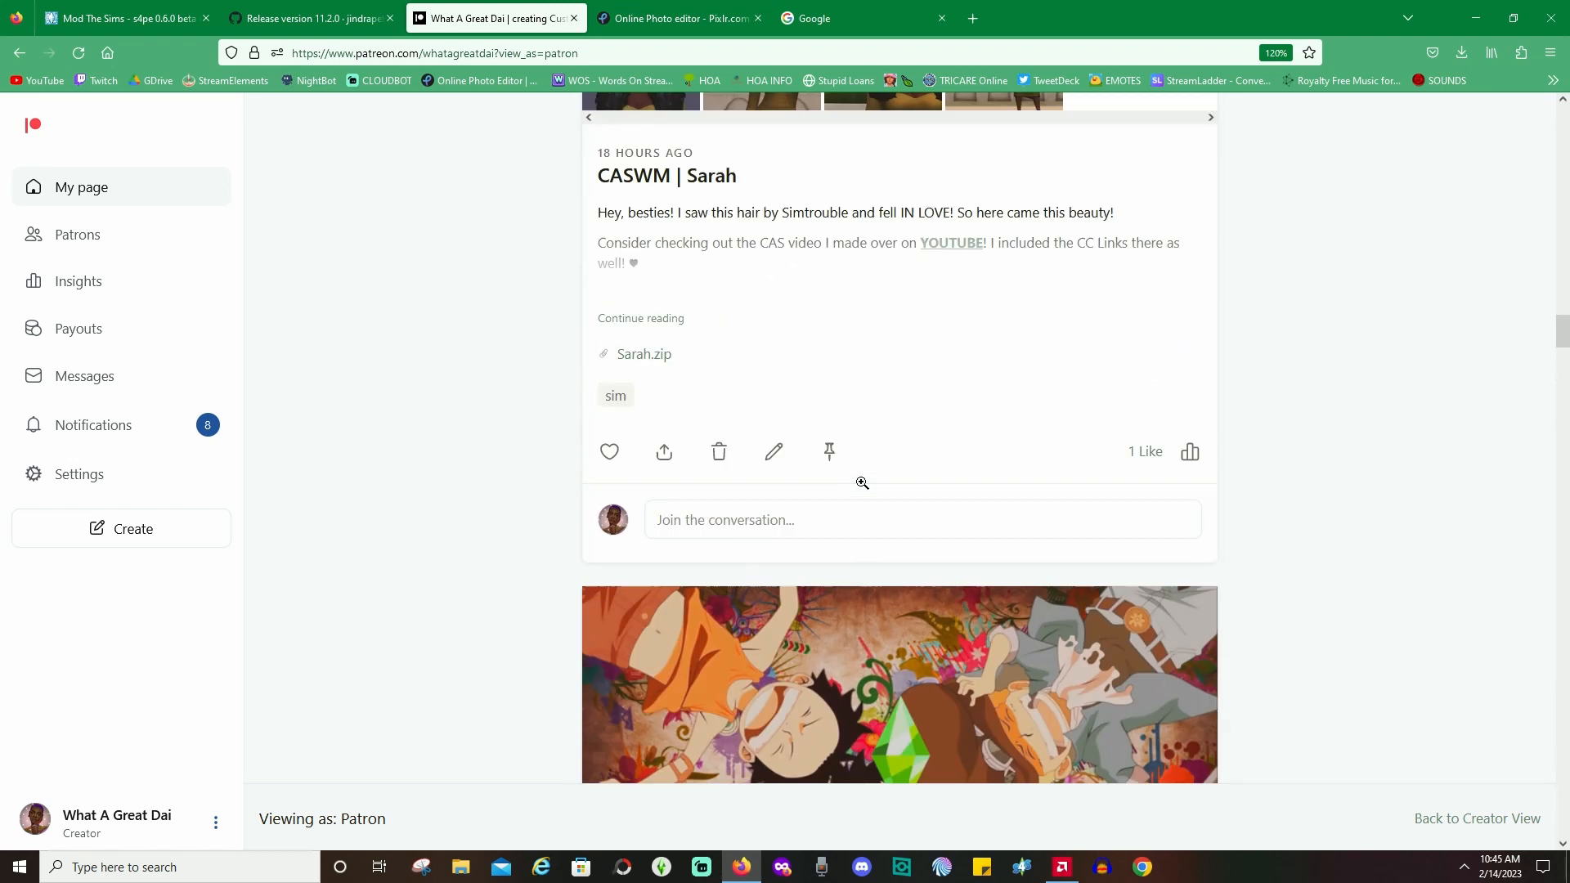
pyautogui.scroll(15, 862, 482)
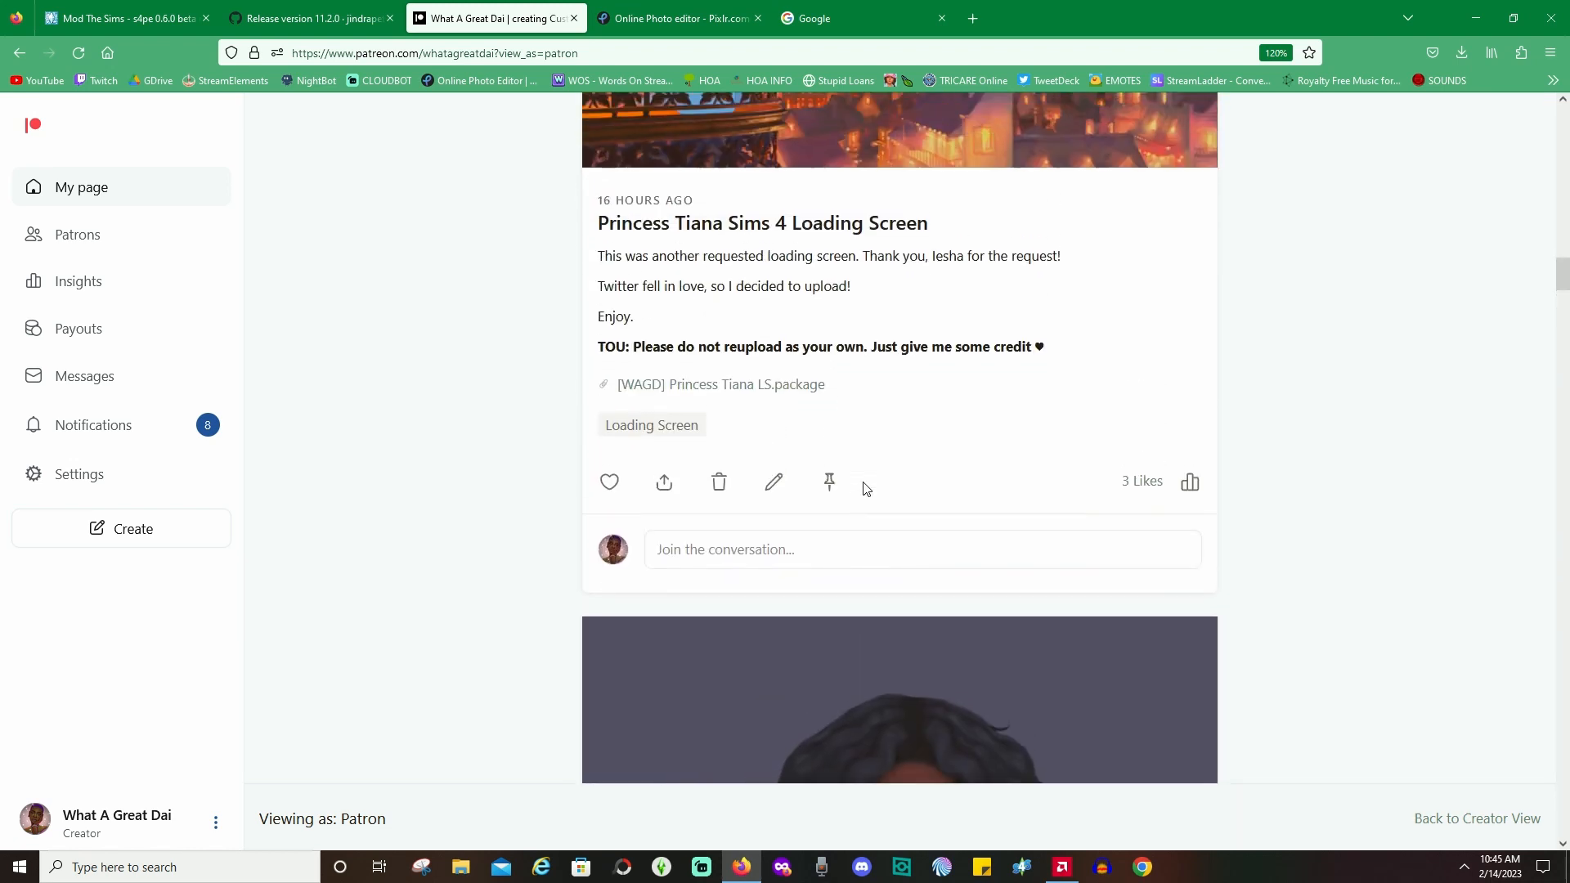
pyautogui.scroll(6, 869, 483)
pyautogui.scroll(14, 873, 473)
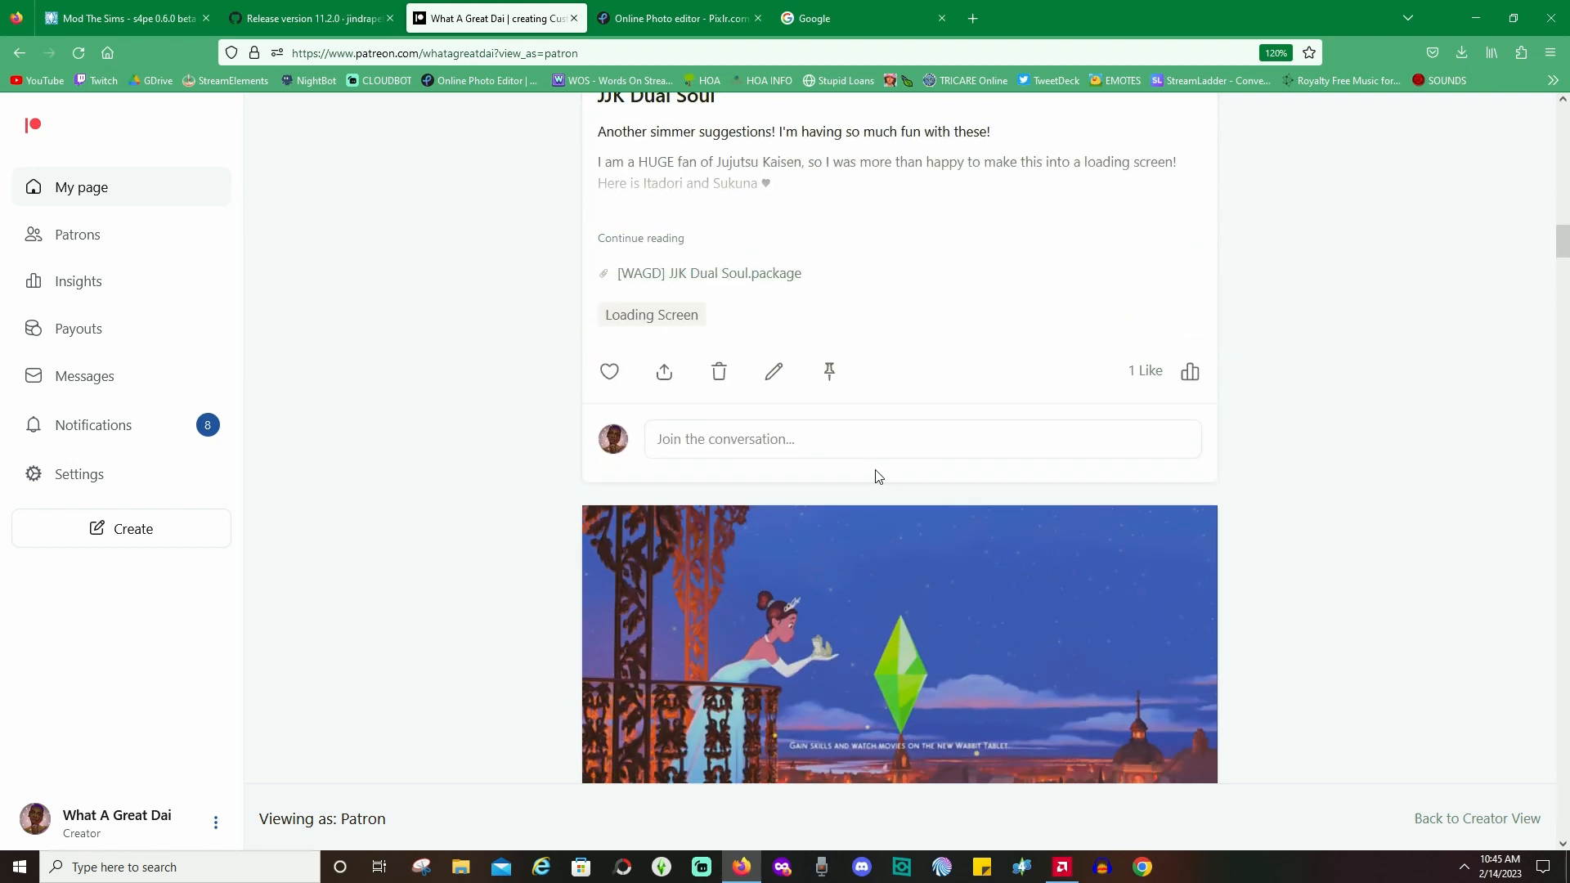
pyautogui.scroll(8, 881, 473)
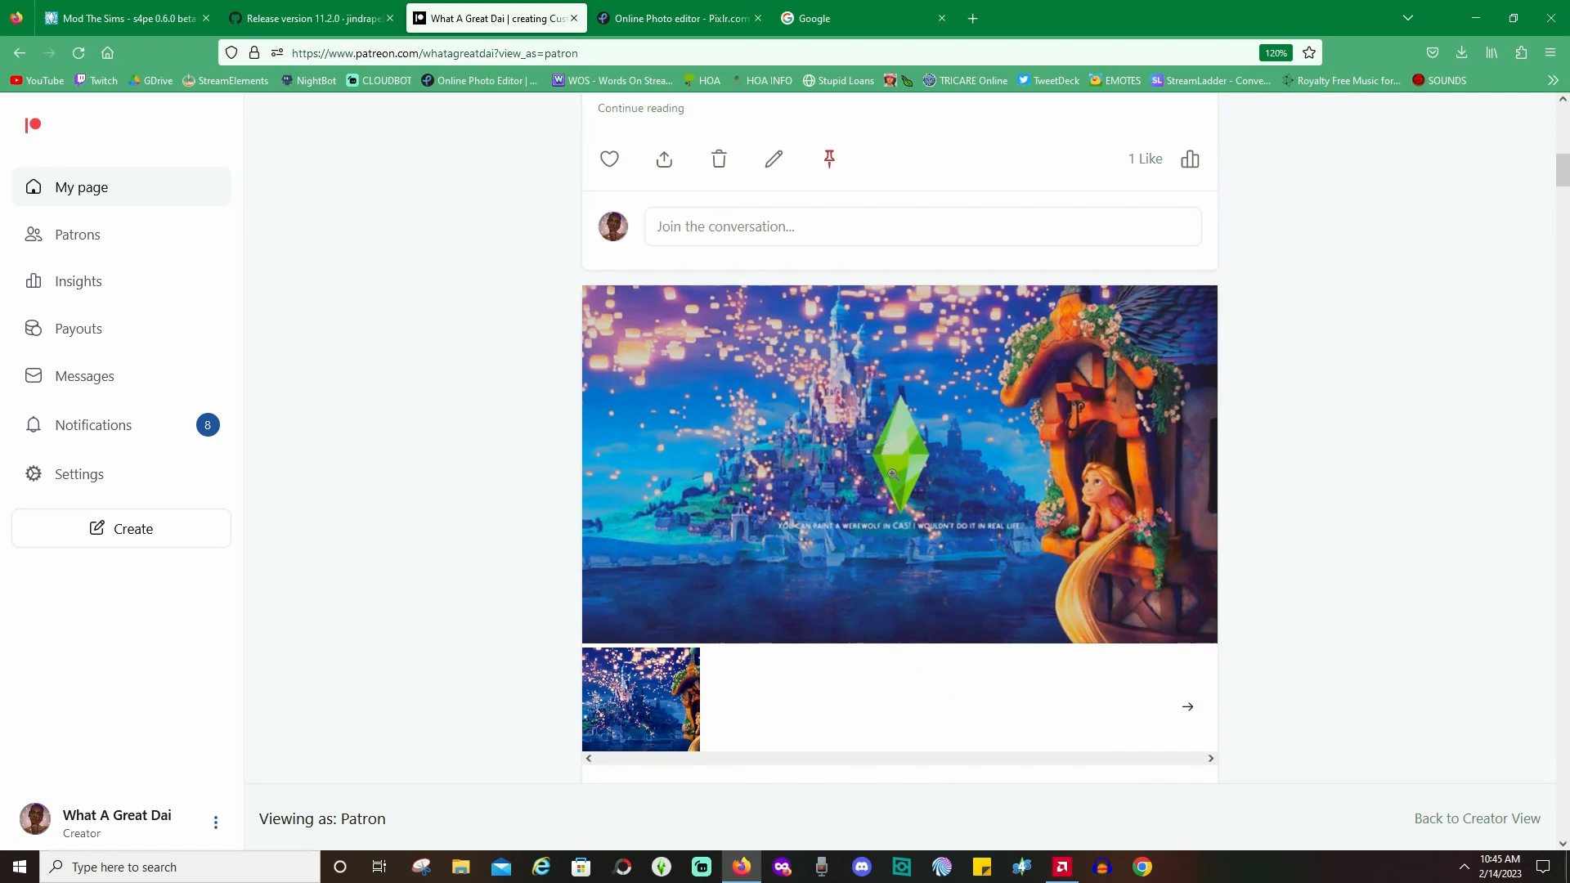
pyautogui.scroll(10, 912, 443)
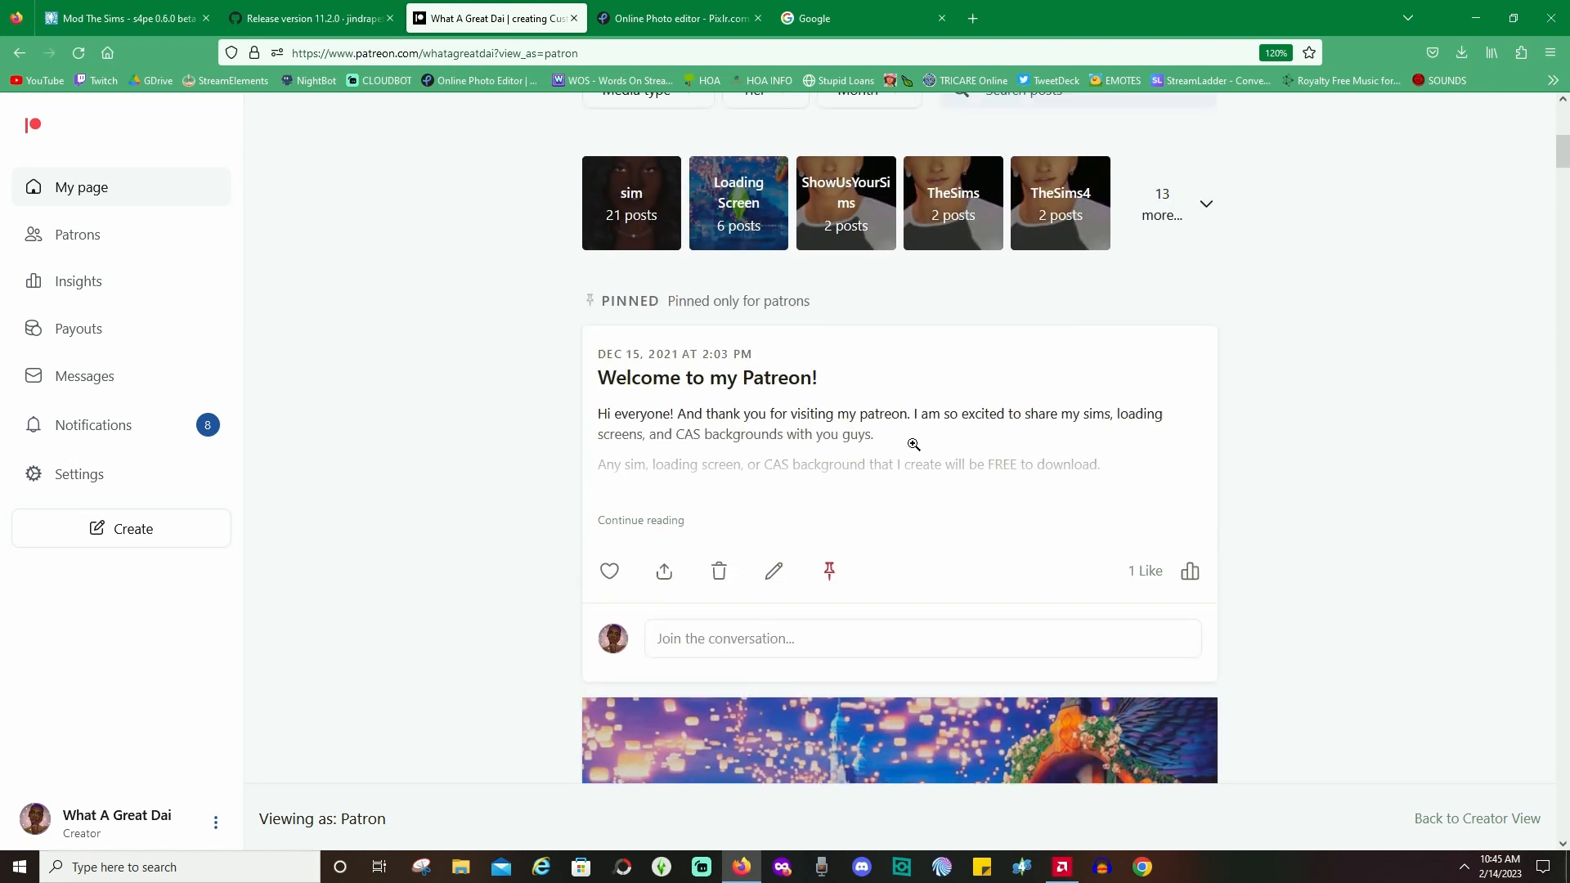
pyautogui.scroll(-5, 915, 464)
pyautogui.scroll(-5, 947, 448)
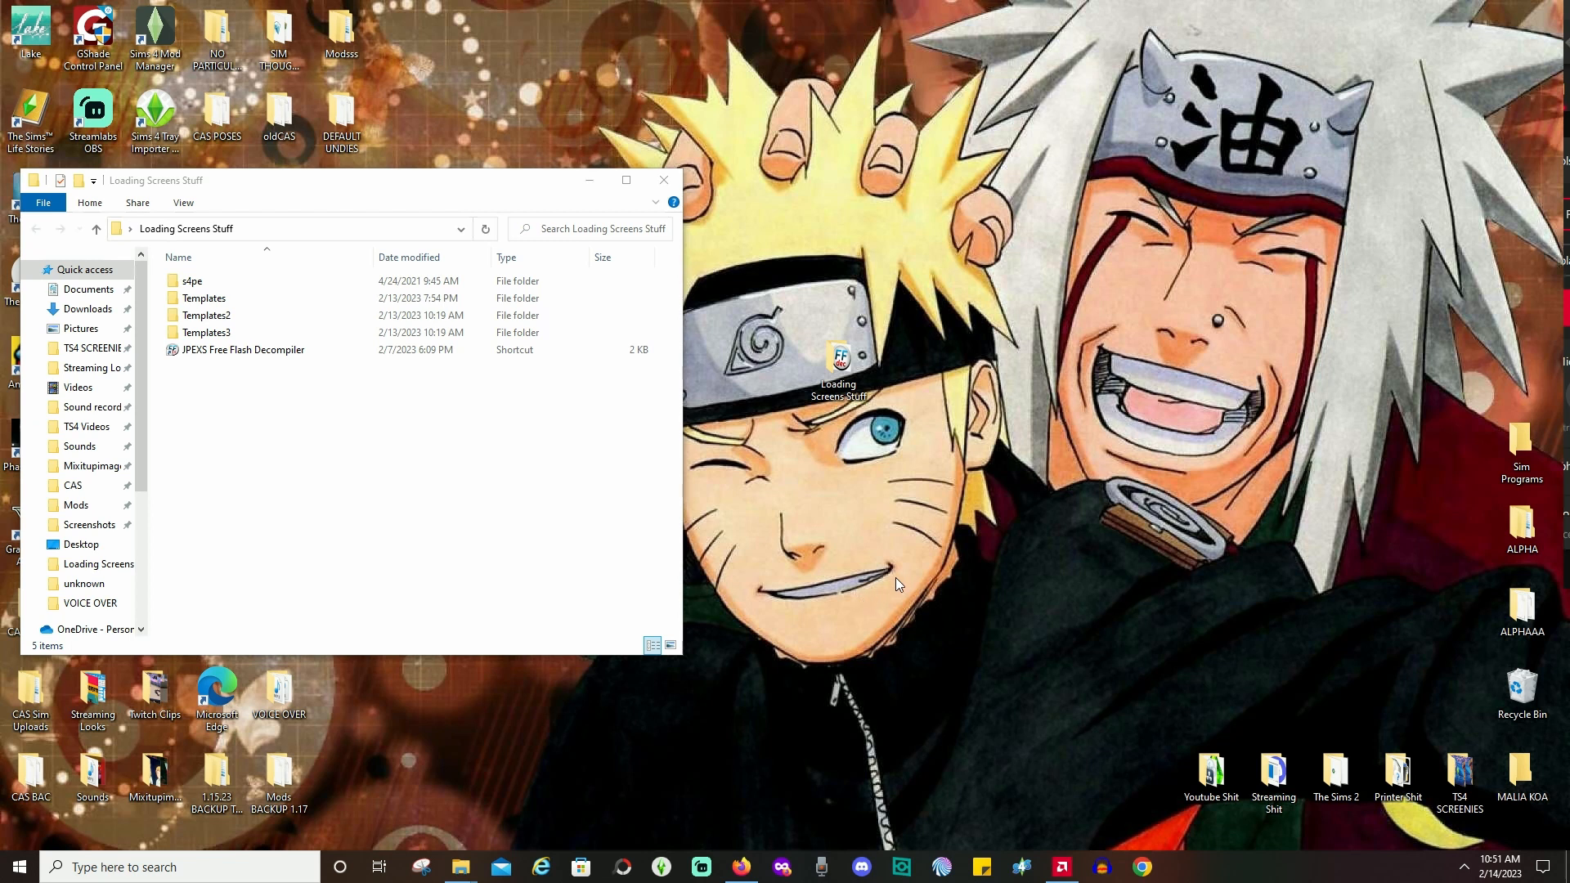
# Create a new folder on the desktop and delete it.
pyautogui.rightClick(944, 582)
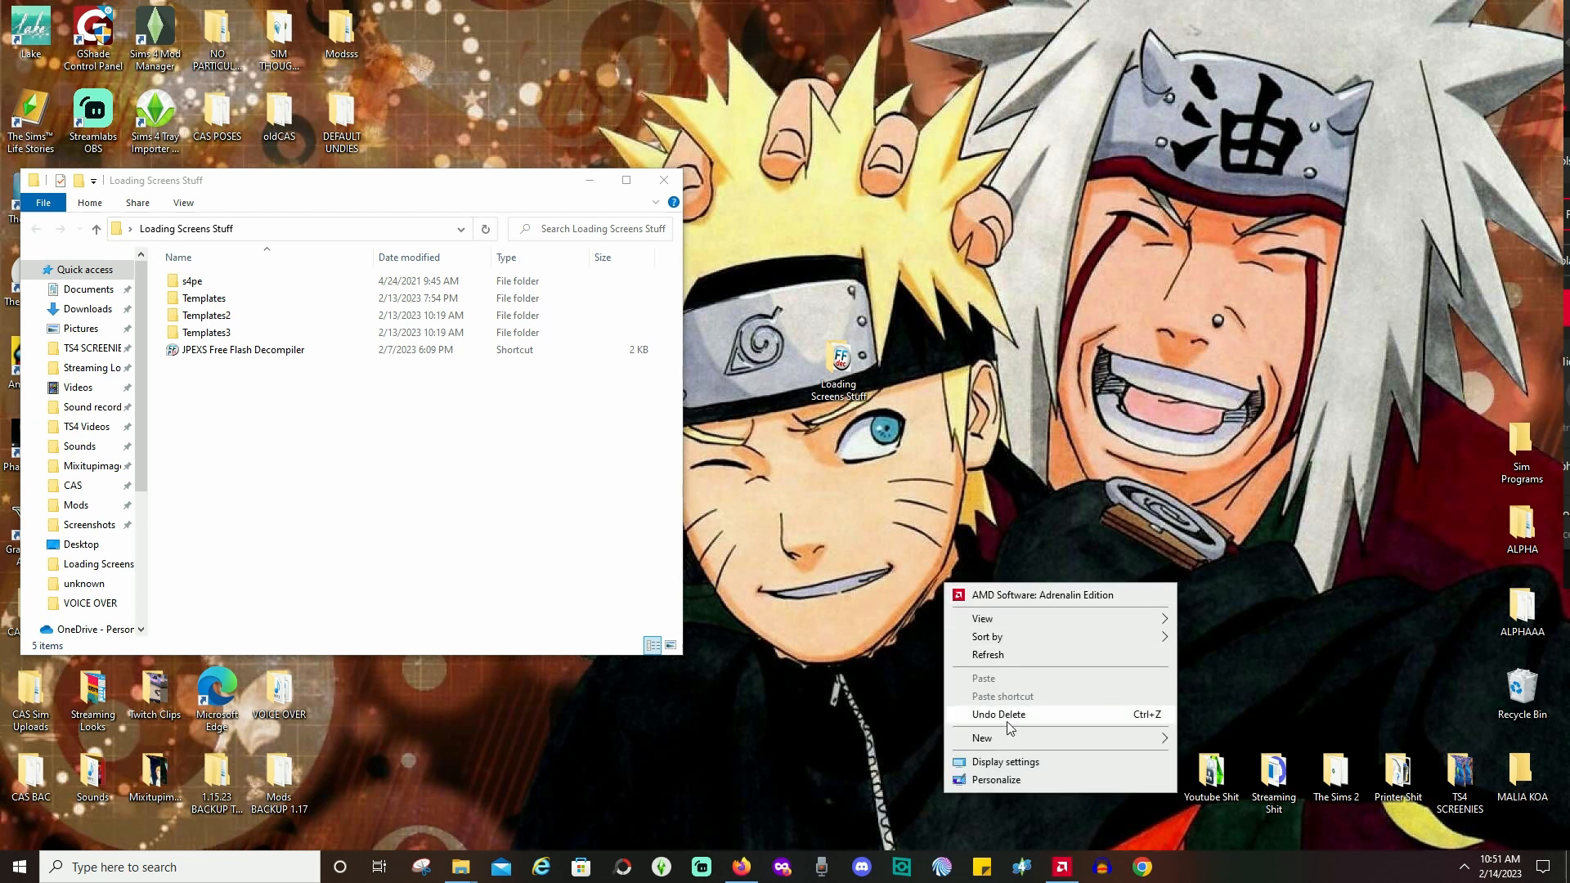
pyautogui.moveTo(997, 743)
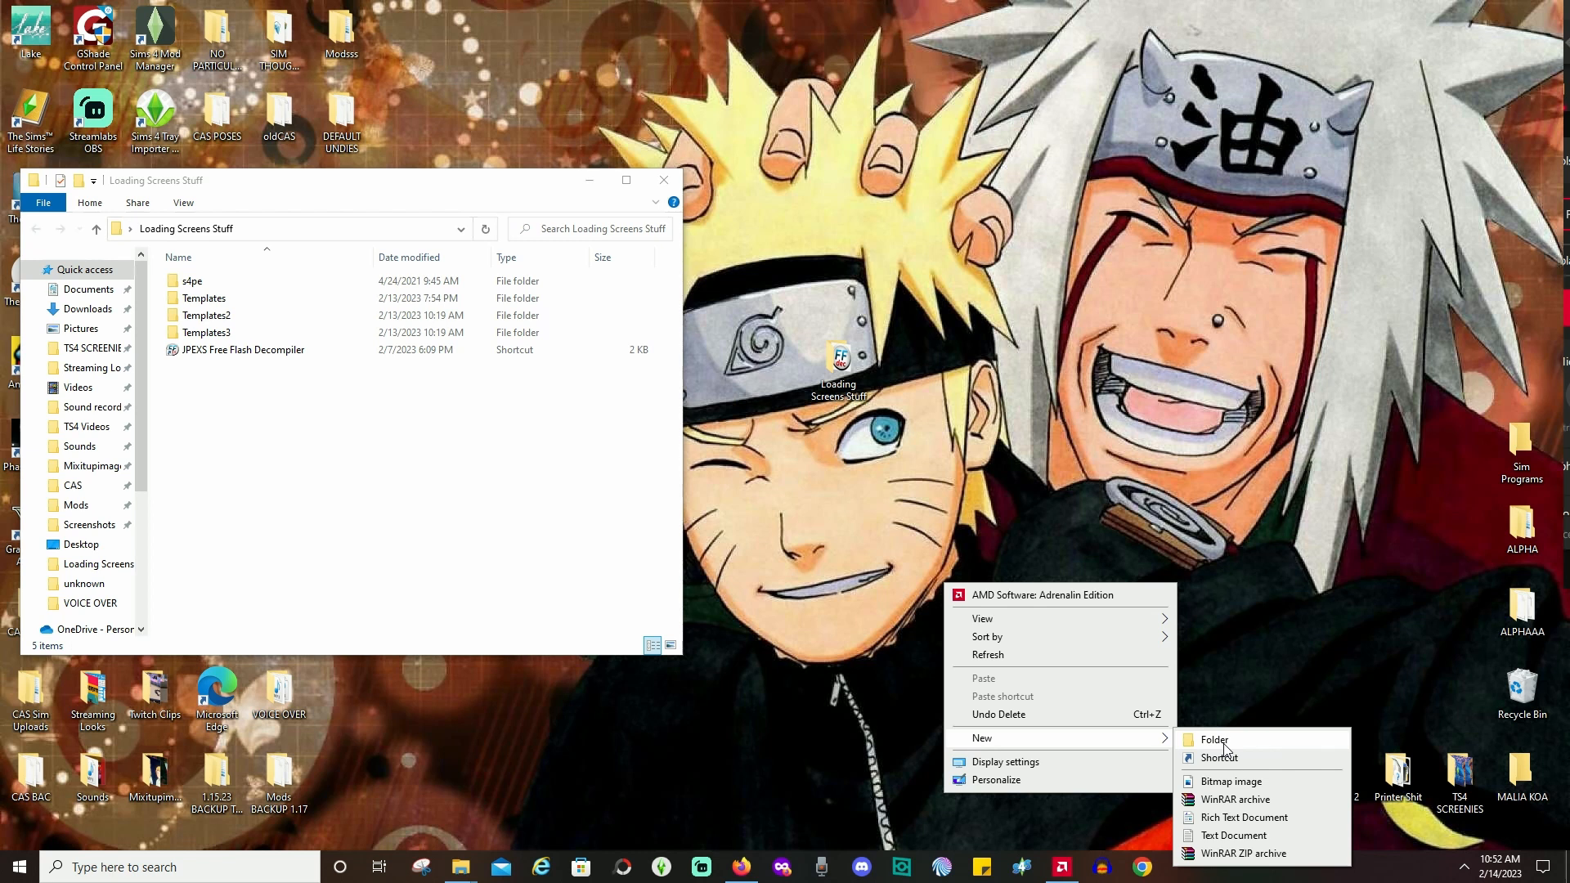
pyautogui.rightClick(994, 484)
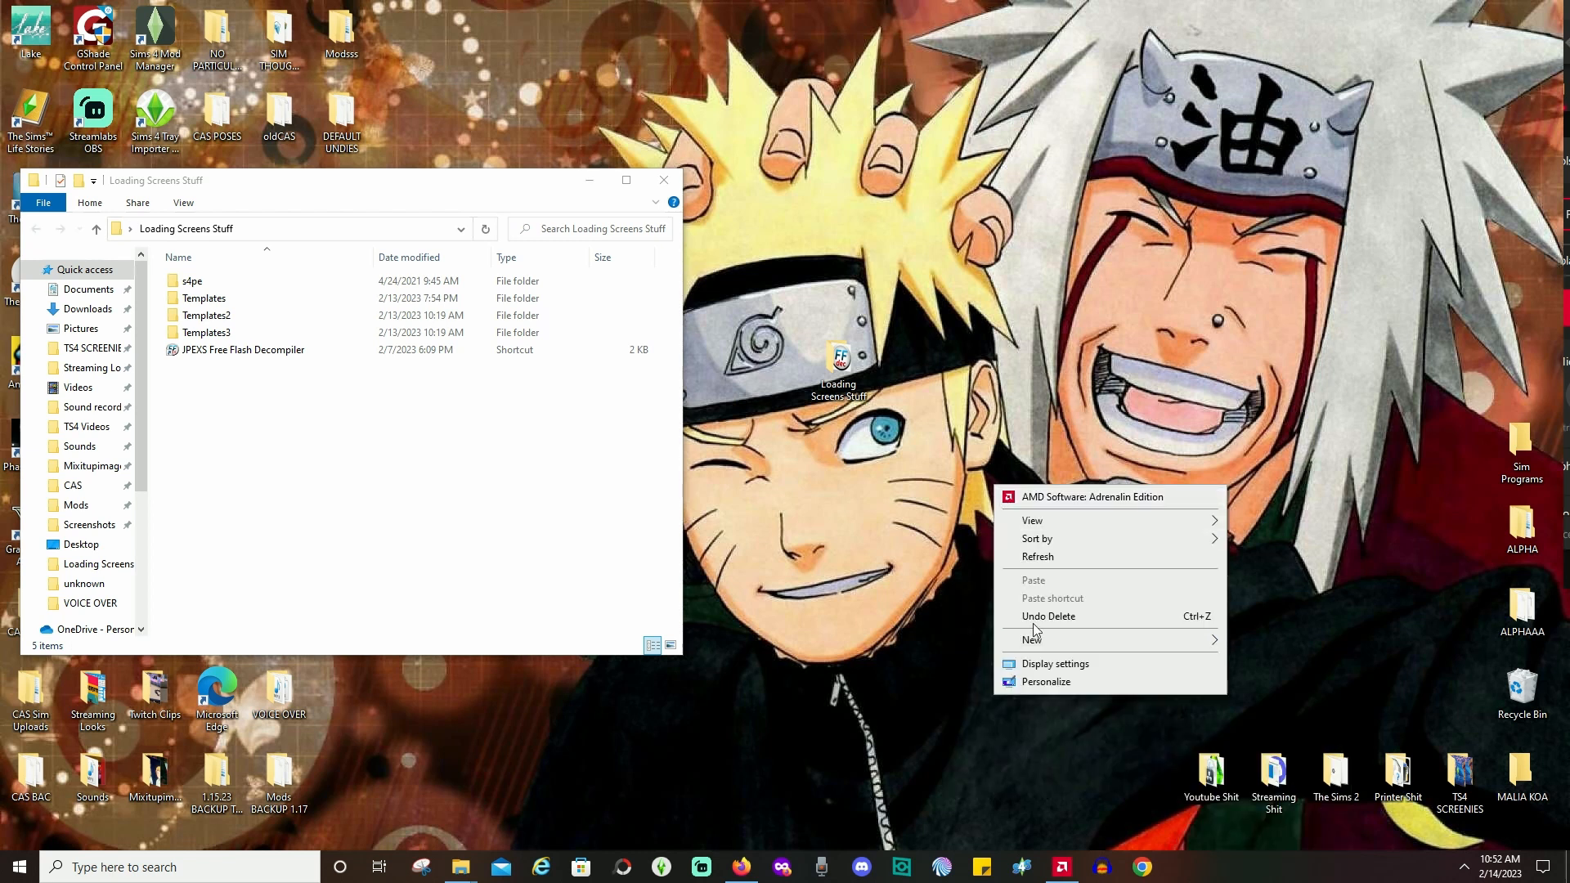
pyautogui.moveTo(1030, 646)
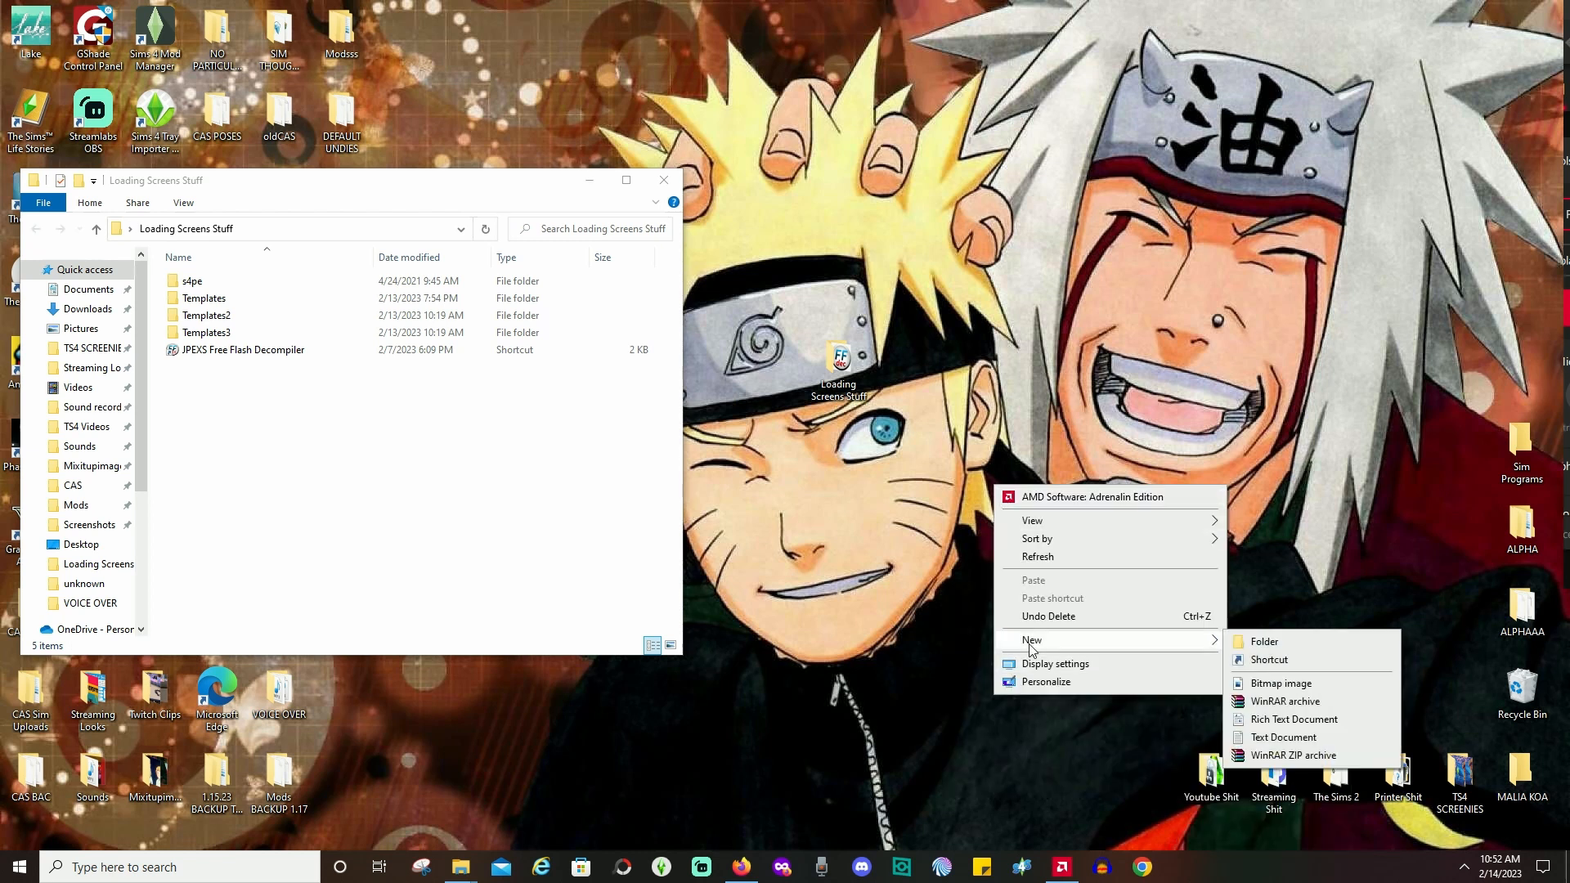
pyautogui.click(1263, 642)
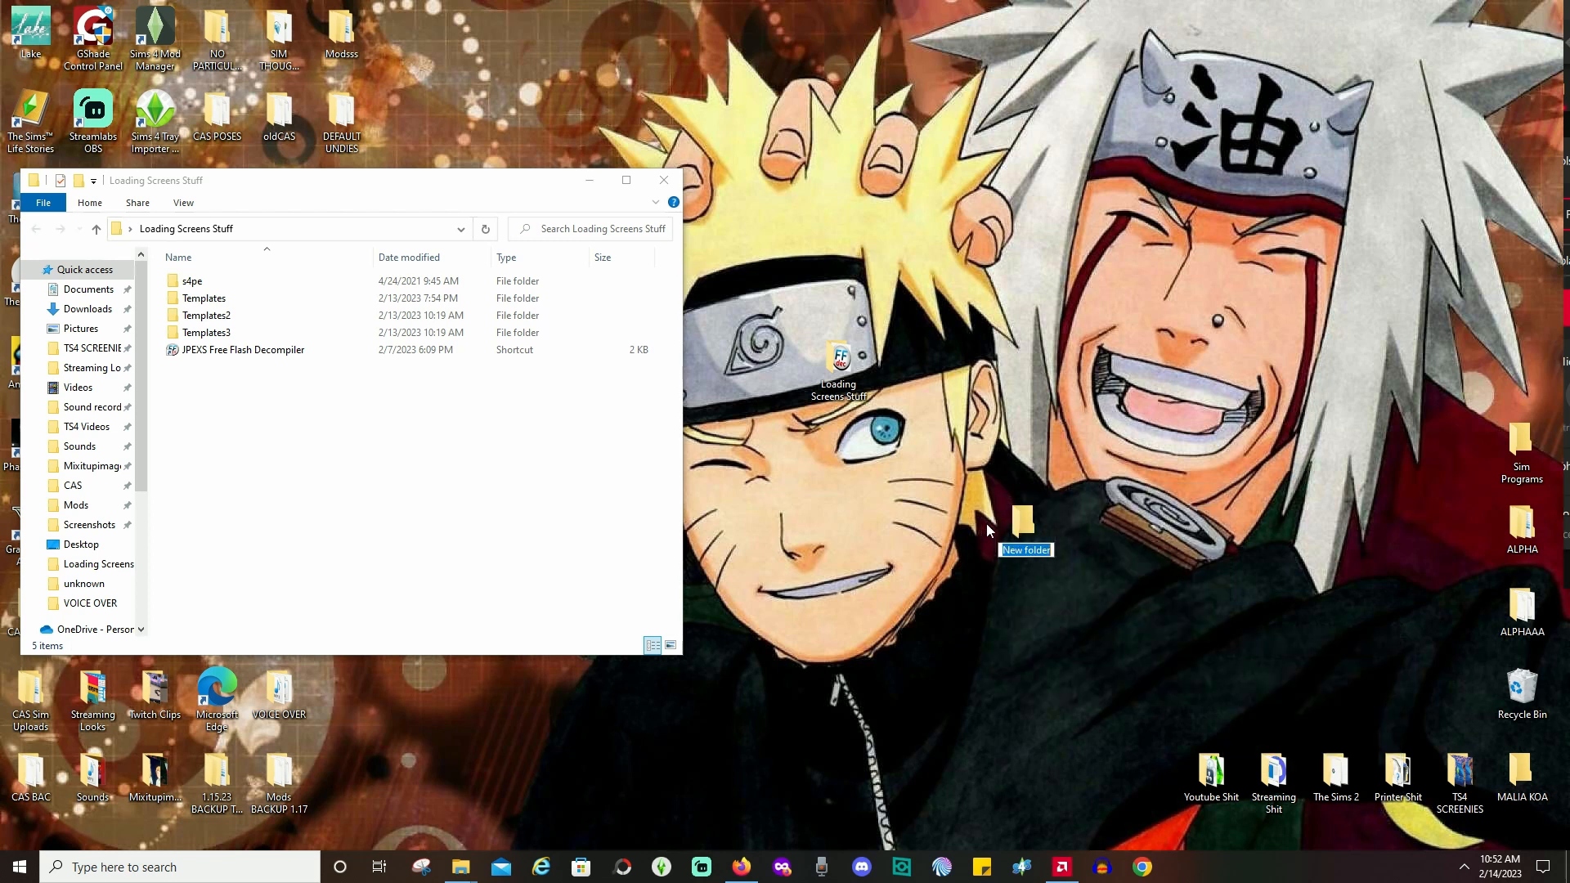
pyautogui.click(1031, 622)
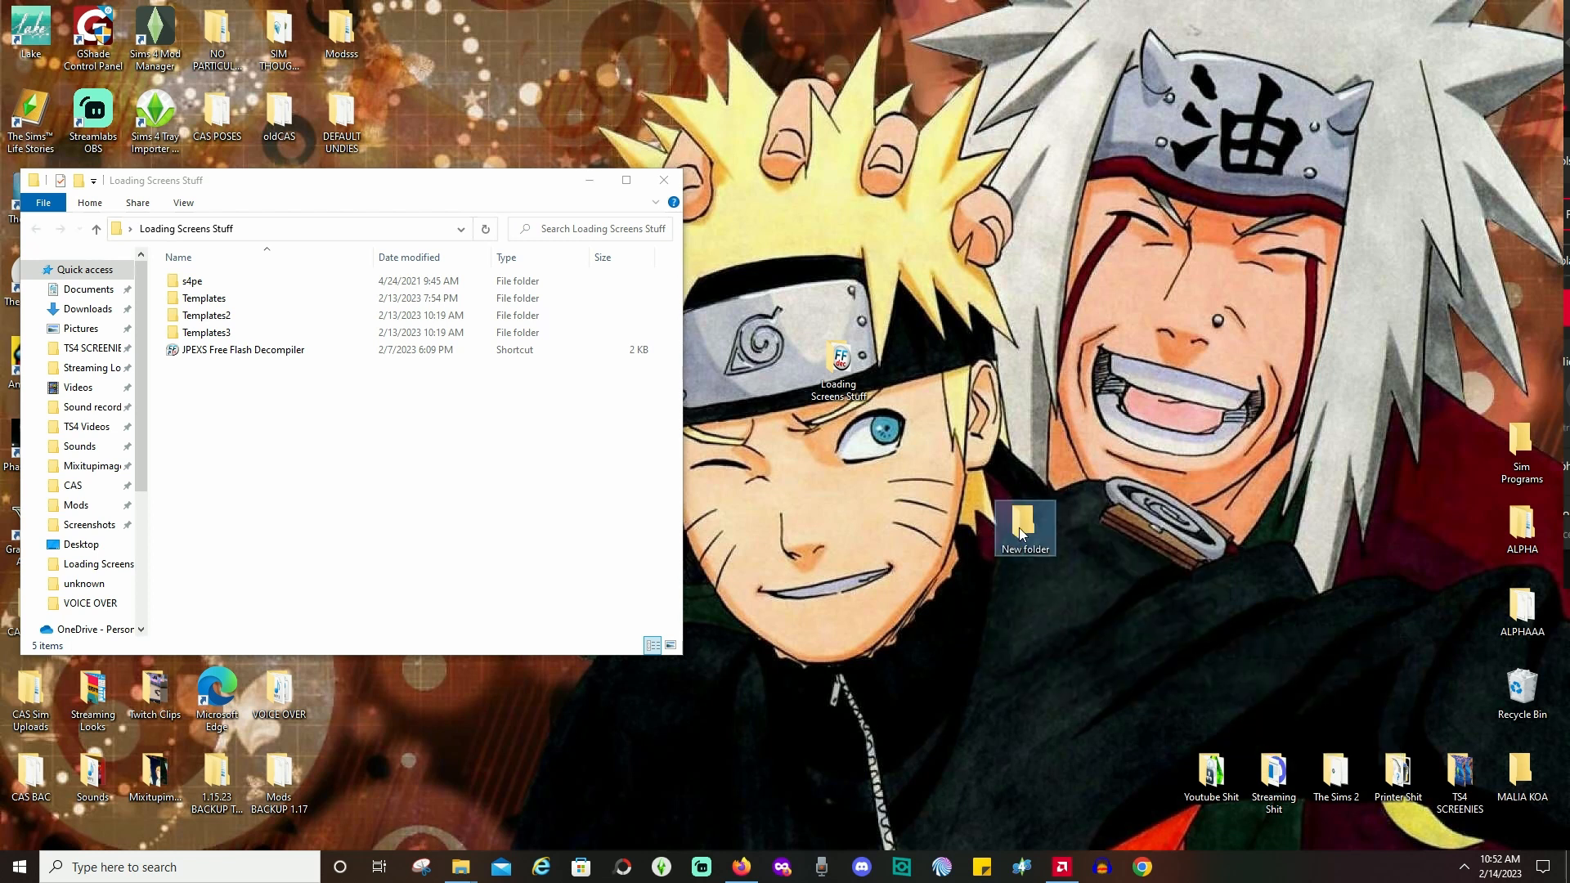
pyautogui.press('Delete')
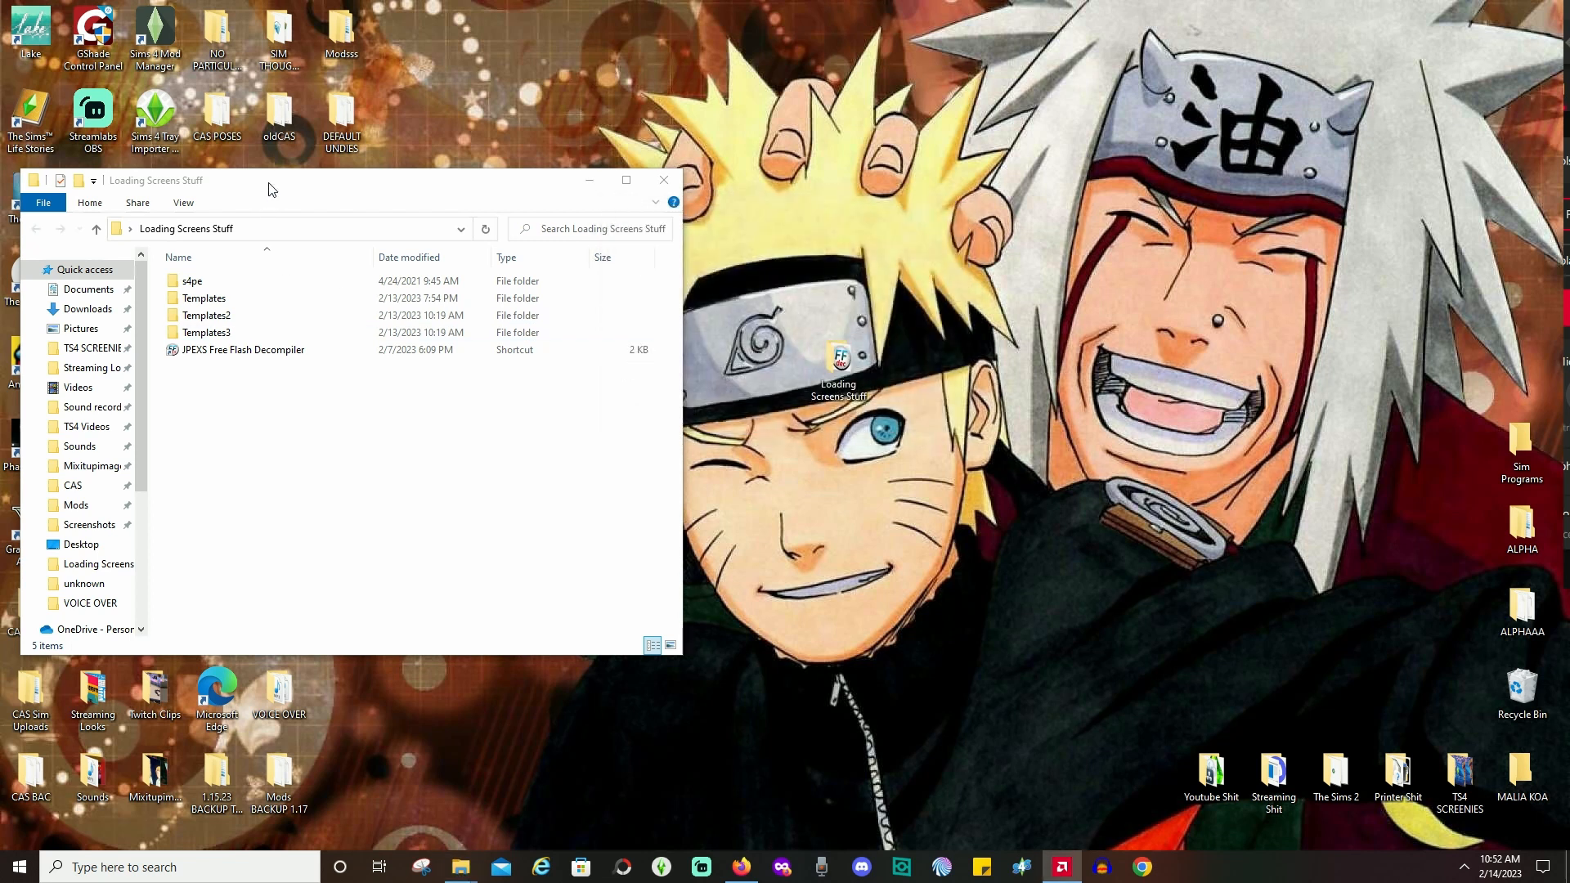
# Switch to Firefox and open the s4pe GitHub releases page linked in the Mod The Sims s4pe 0.6.0 thread.
pyautogui.moveTo(272, 190); pyautogui.dragTo(355, 185)
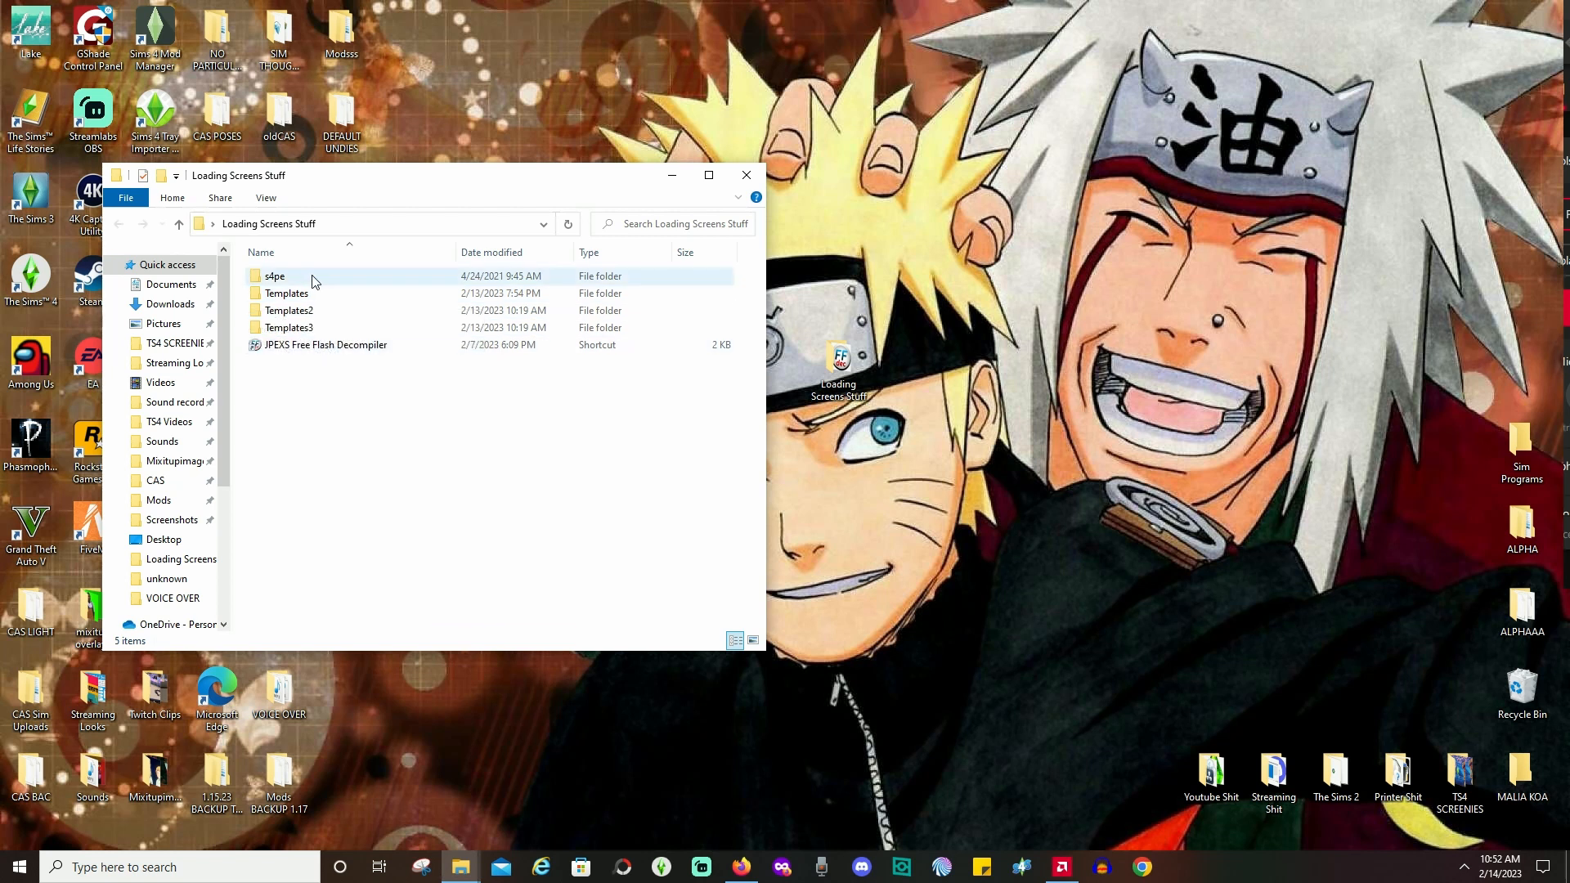
pyautogui.moveTo(316, 282)
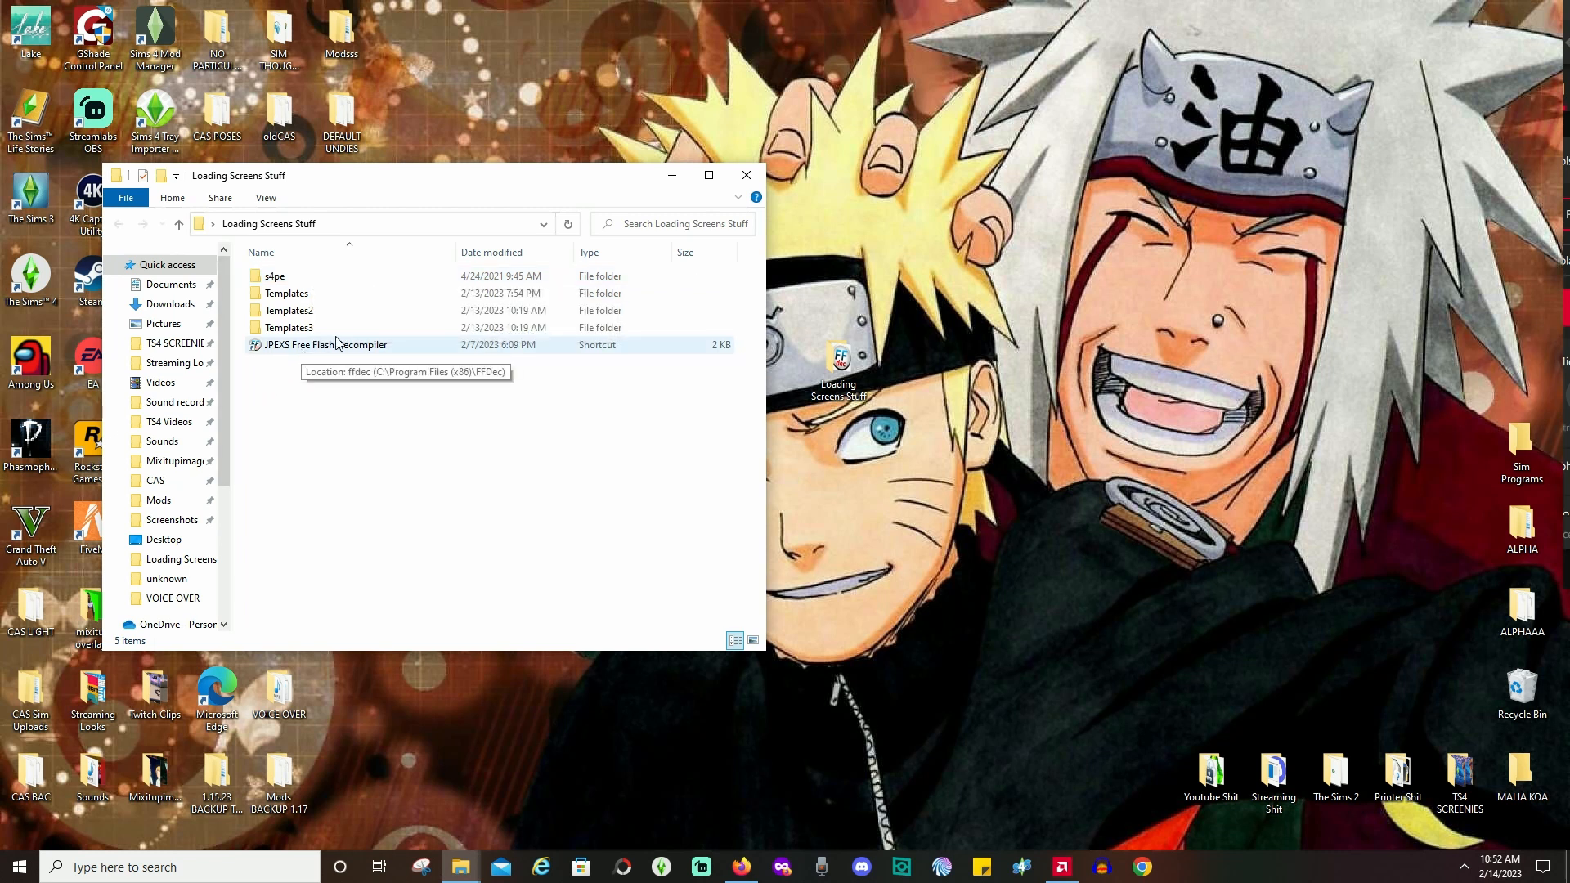
pyautogui.click(741, 866)
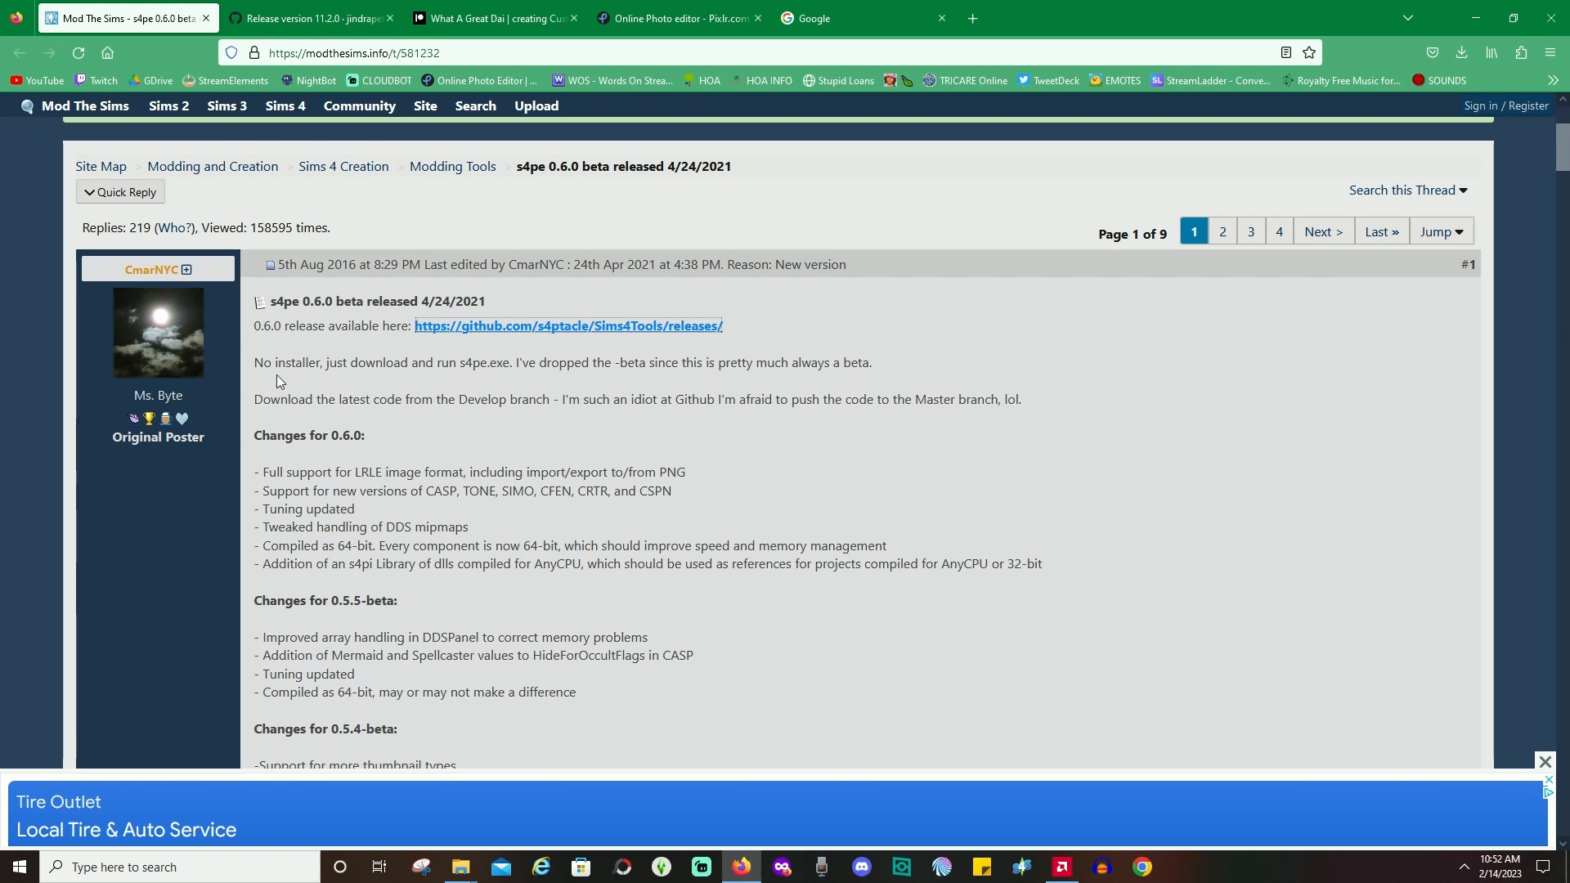
pyautogui.moveTo(275, 302); pyautogui.dragTo(380, 303)
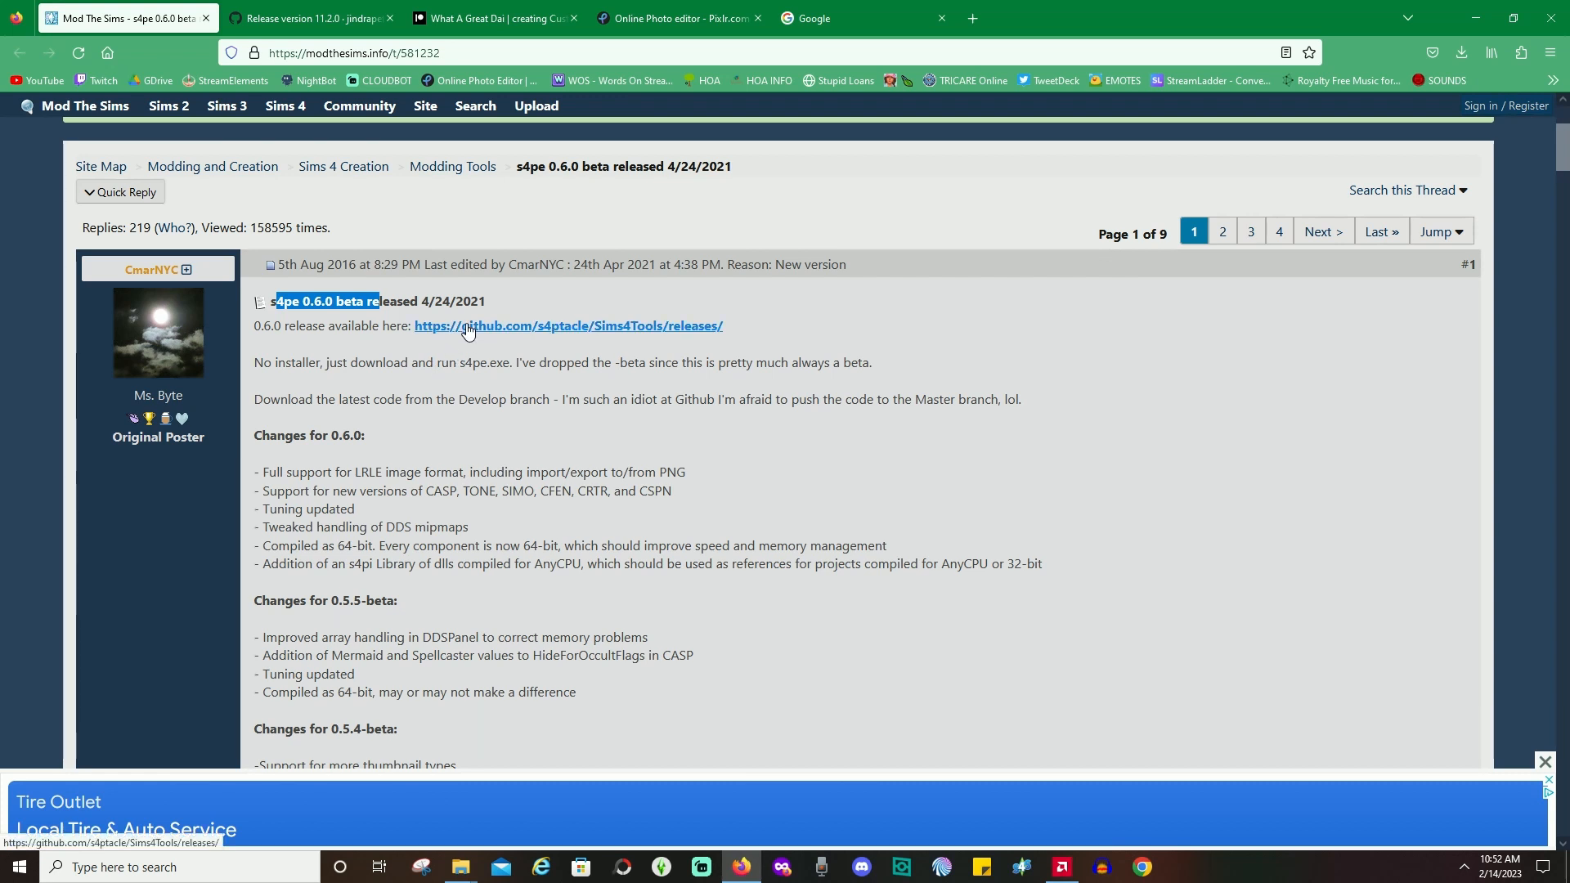
pyautogui.click(553, 327)
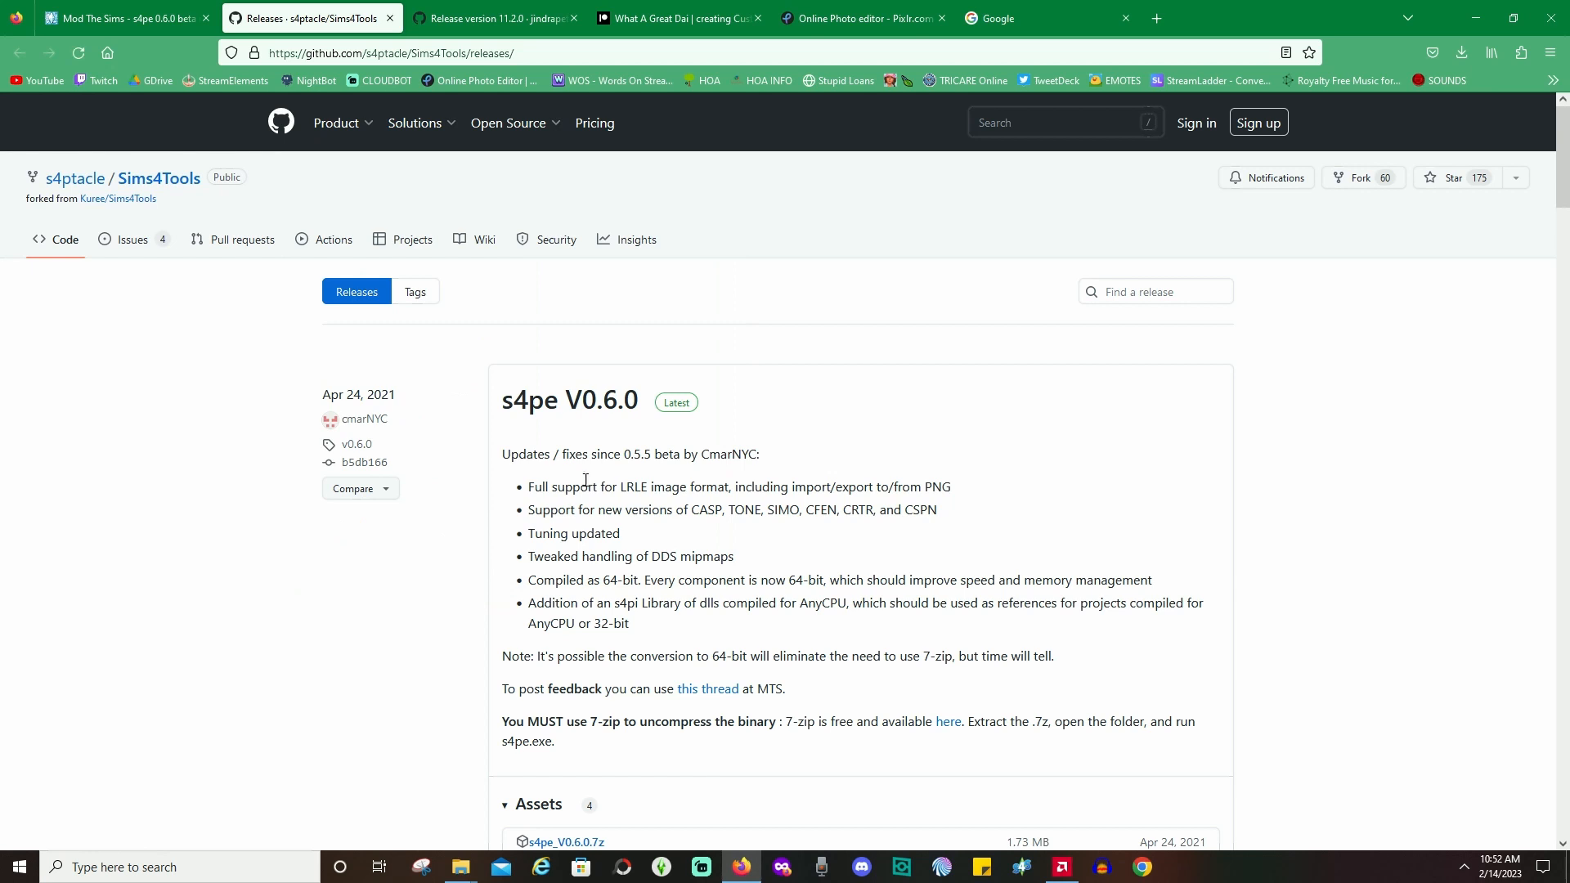
# Locate s4pe_V0.6.0.7z among the V0.6.0 release assets and open its downloaded copy in WinRAR.
pyautogui.scroll(-3, 585, 487)
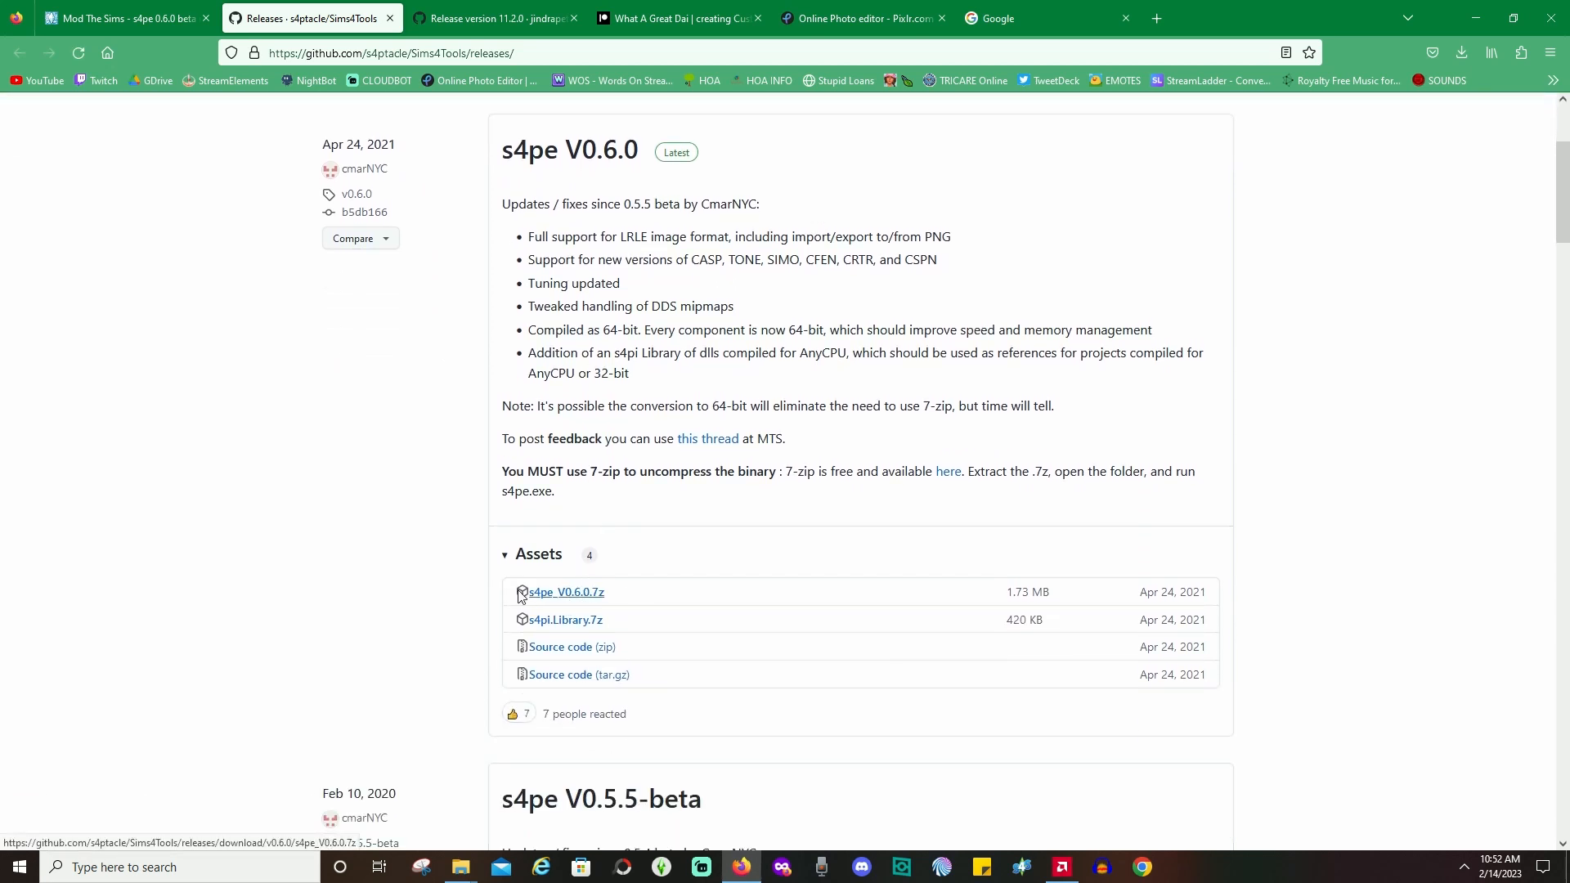
pyautogui.click(559, 596)
pyautogui.click(1457, 52)
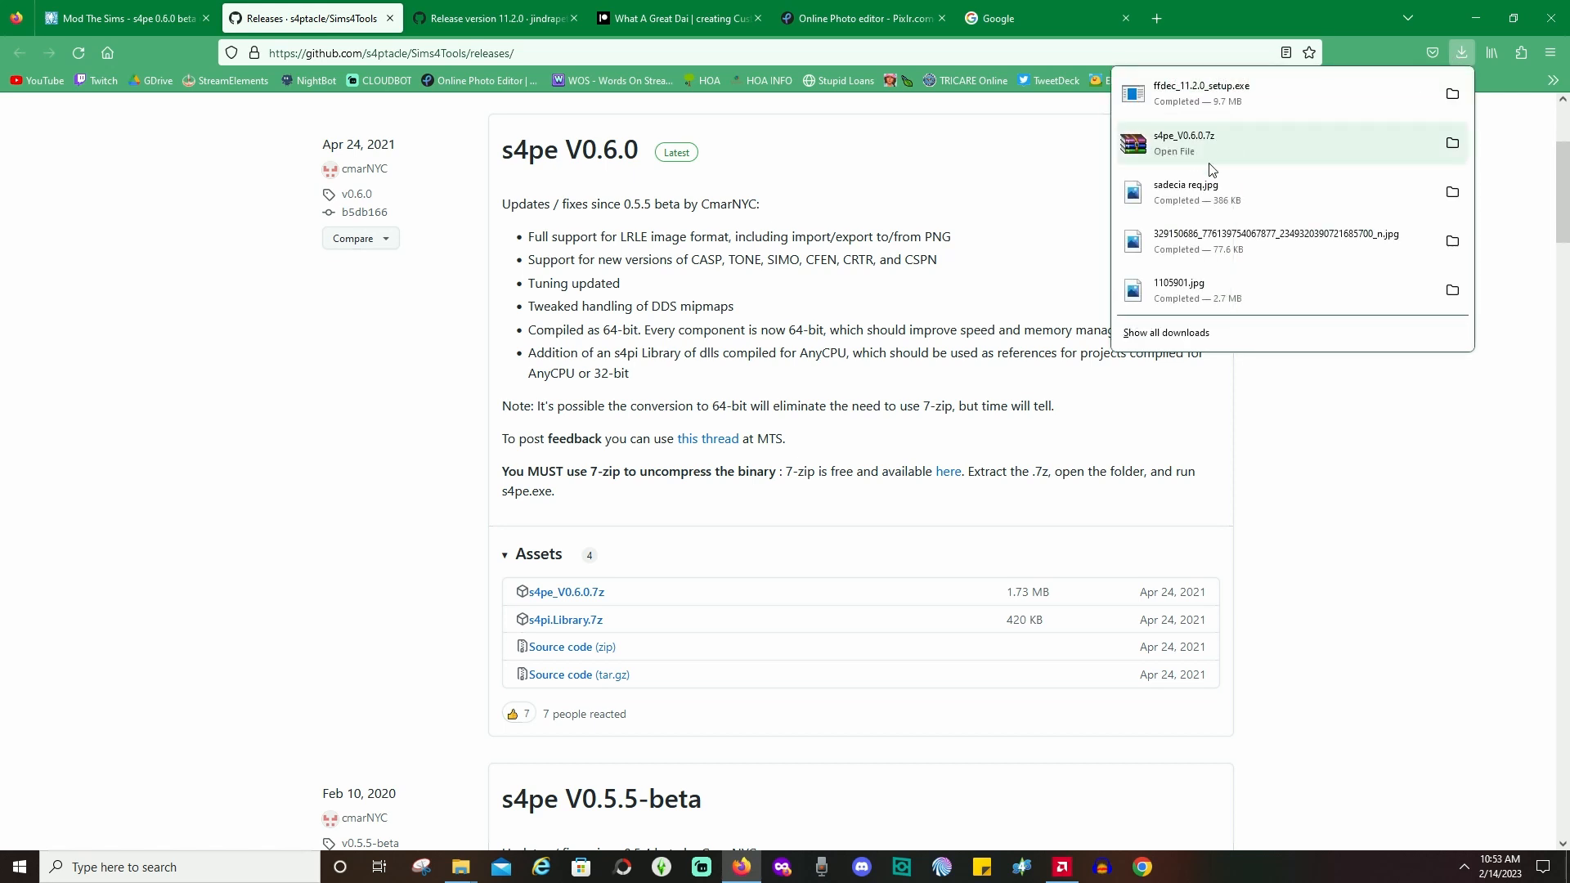
pyautogui.click(1404, 144)
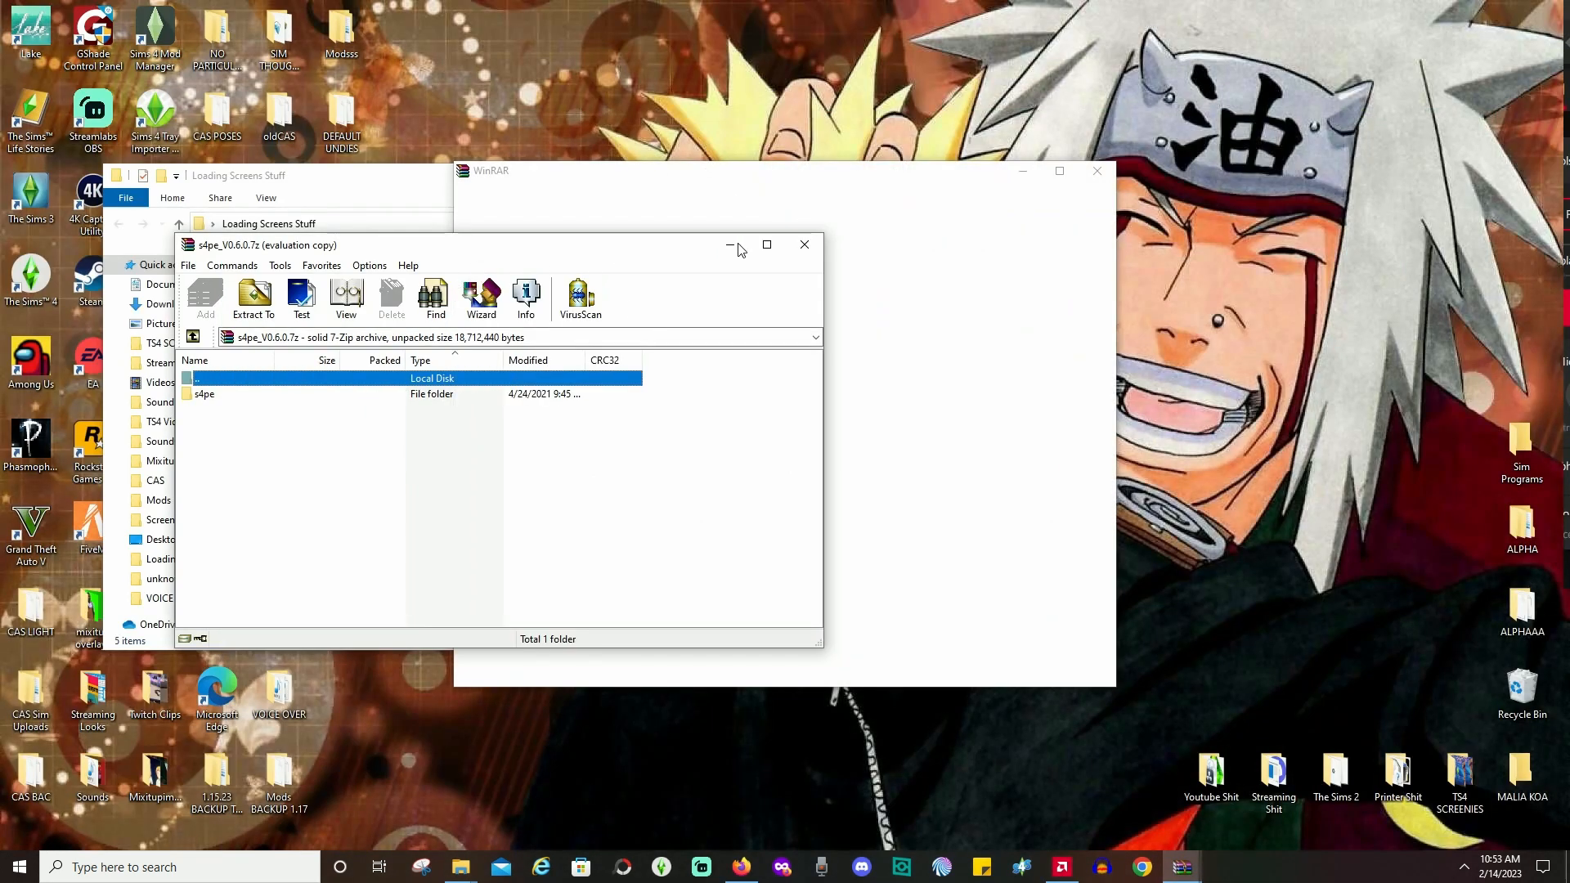
# Place the archive window beside the Loading Screens Stuff folder to examine its s4pe folder, and close the archive.
pyautogui.click(1095, 173)
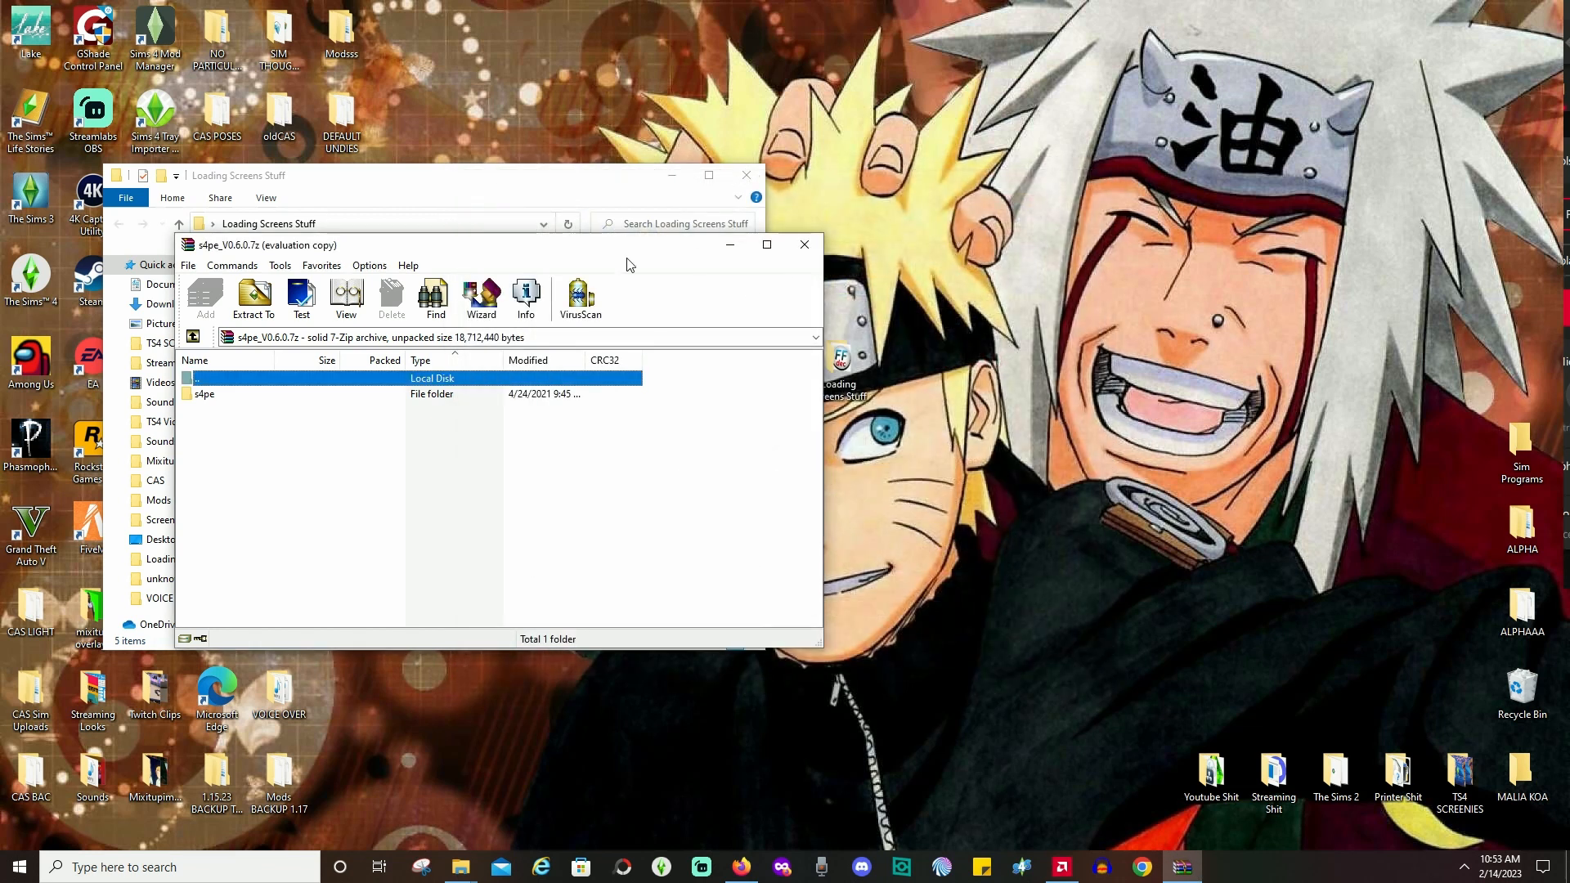
pyautogui.moveTo(564, 253); pyautogui.dragTo(986, 237)
pyautogui.click(647, 381)
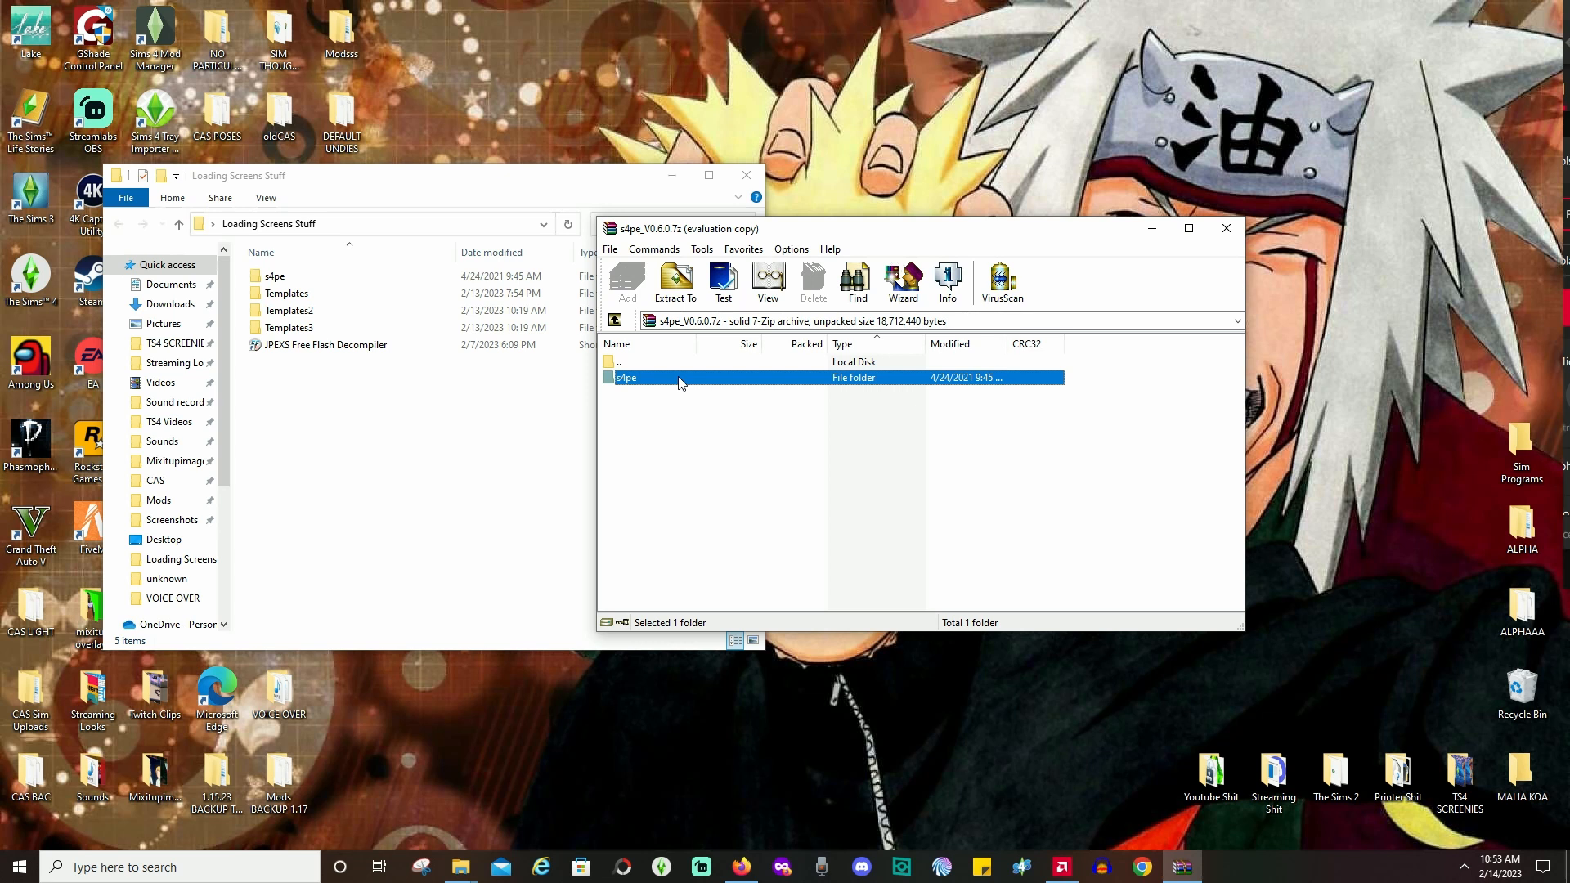
pyautogui.moveTo(679, 382); pyautogui.dragTo(981, 406)
pyautogui.click(1226, 231)
# Switch back to Firefox and bring up the jpexs-decompiler version 11.2.0 release page.
pyautogui.click(741, 866)
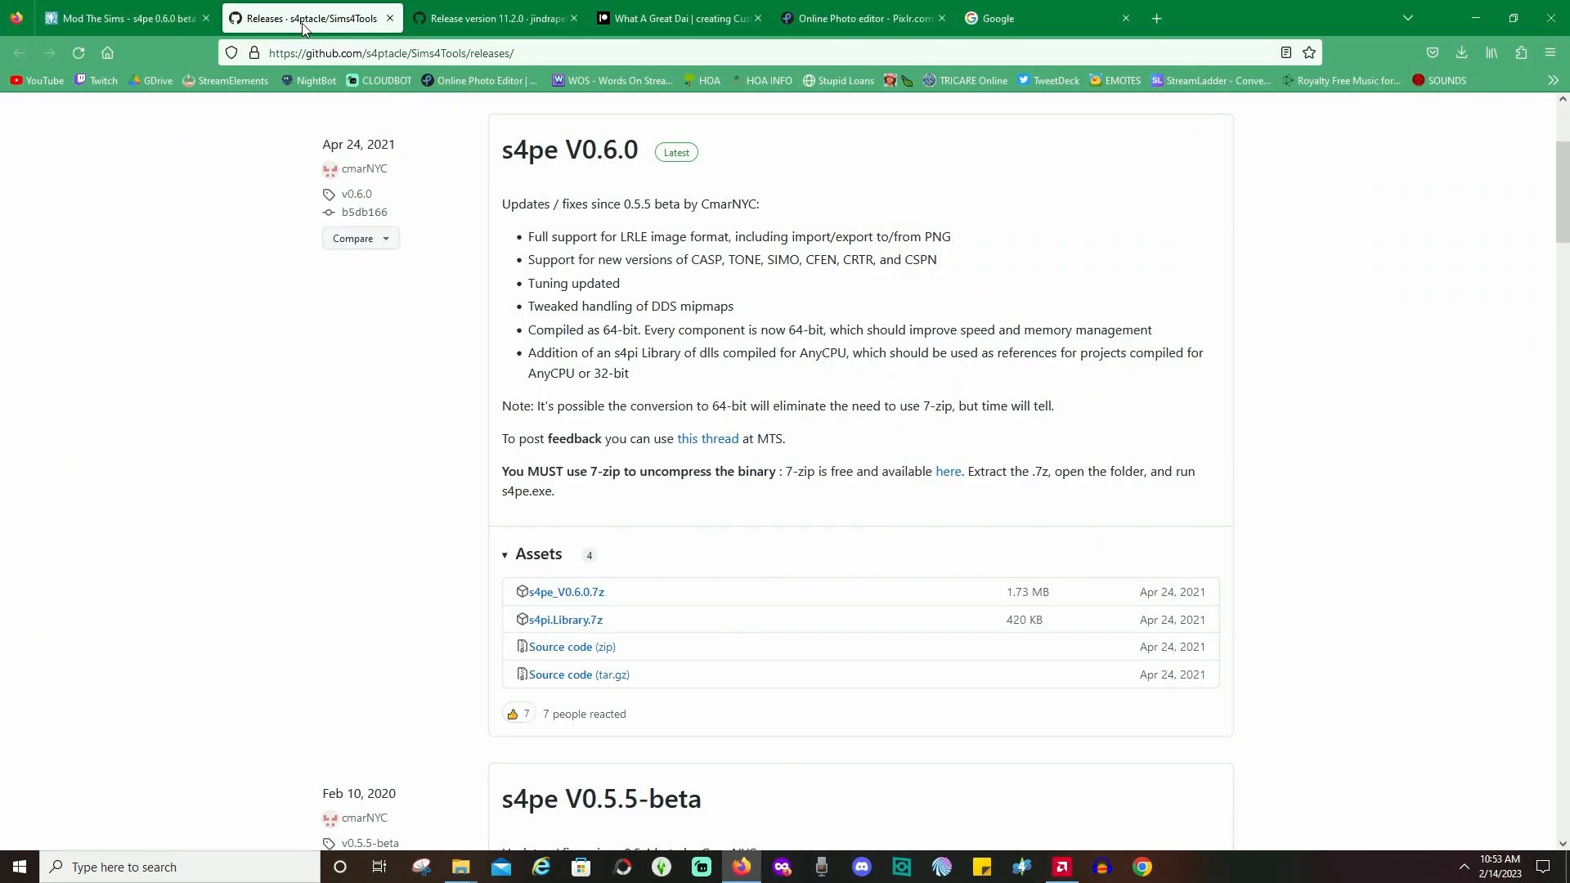
pyautogui.click(474, 18)
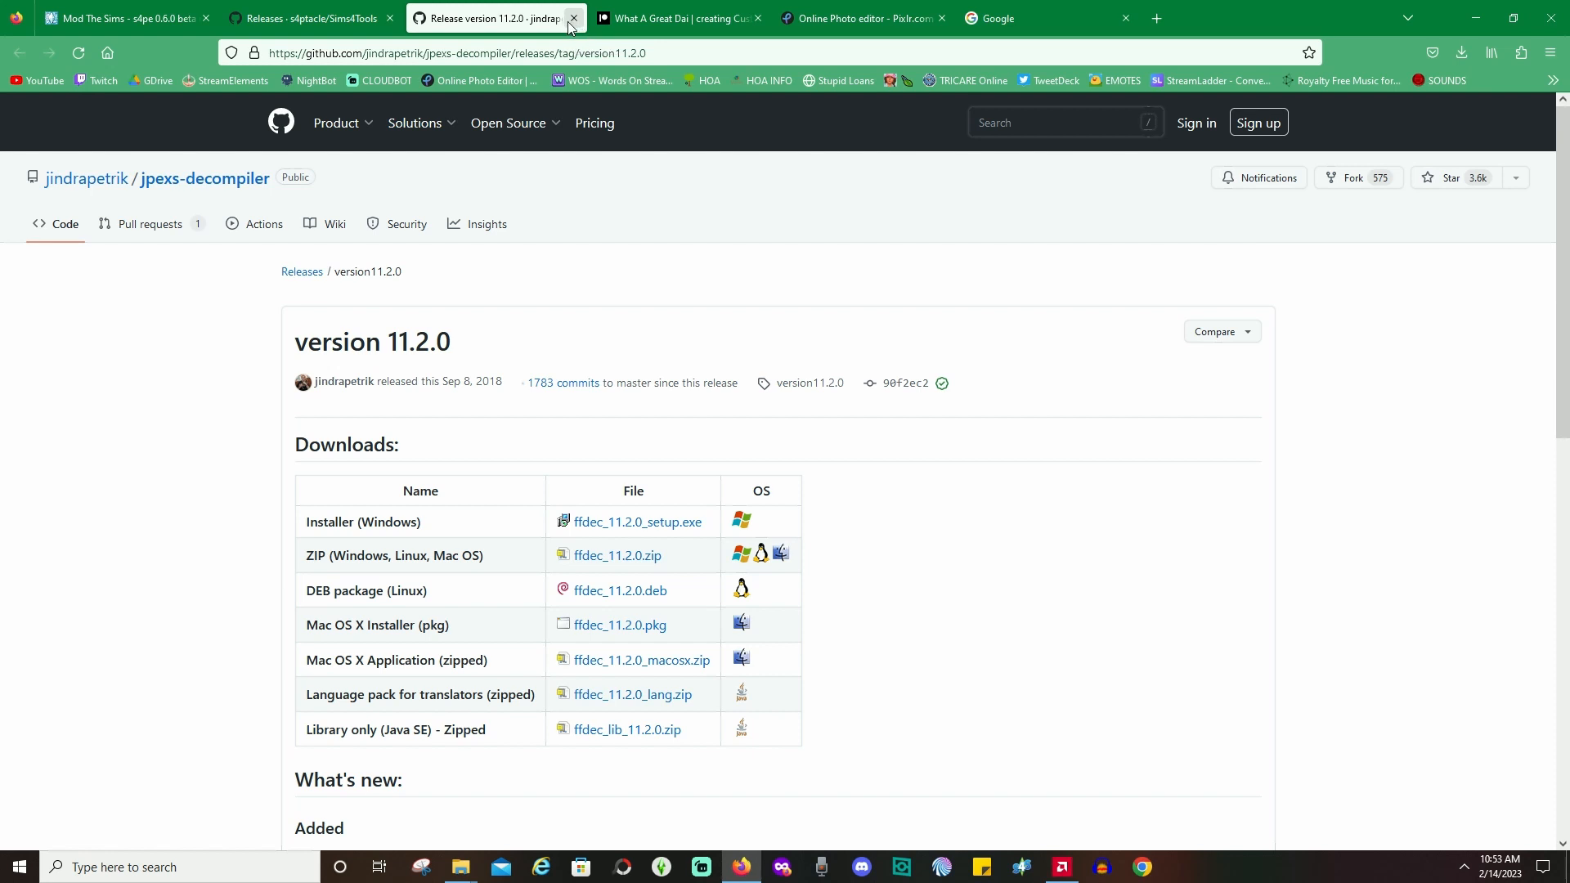
pyautogui.click(760, 870)
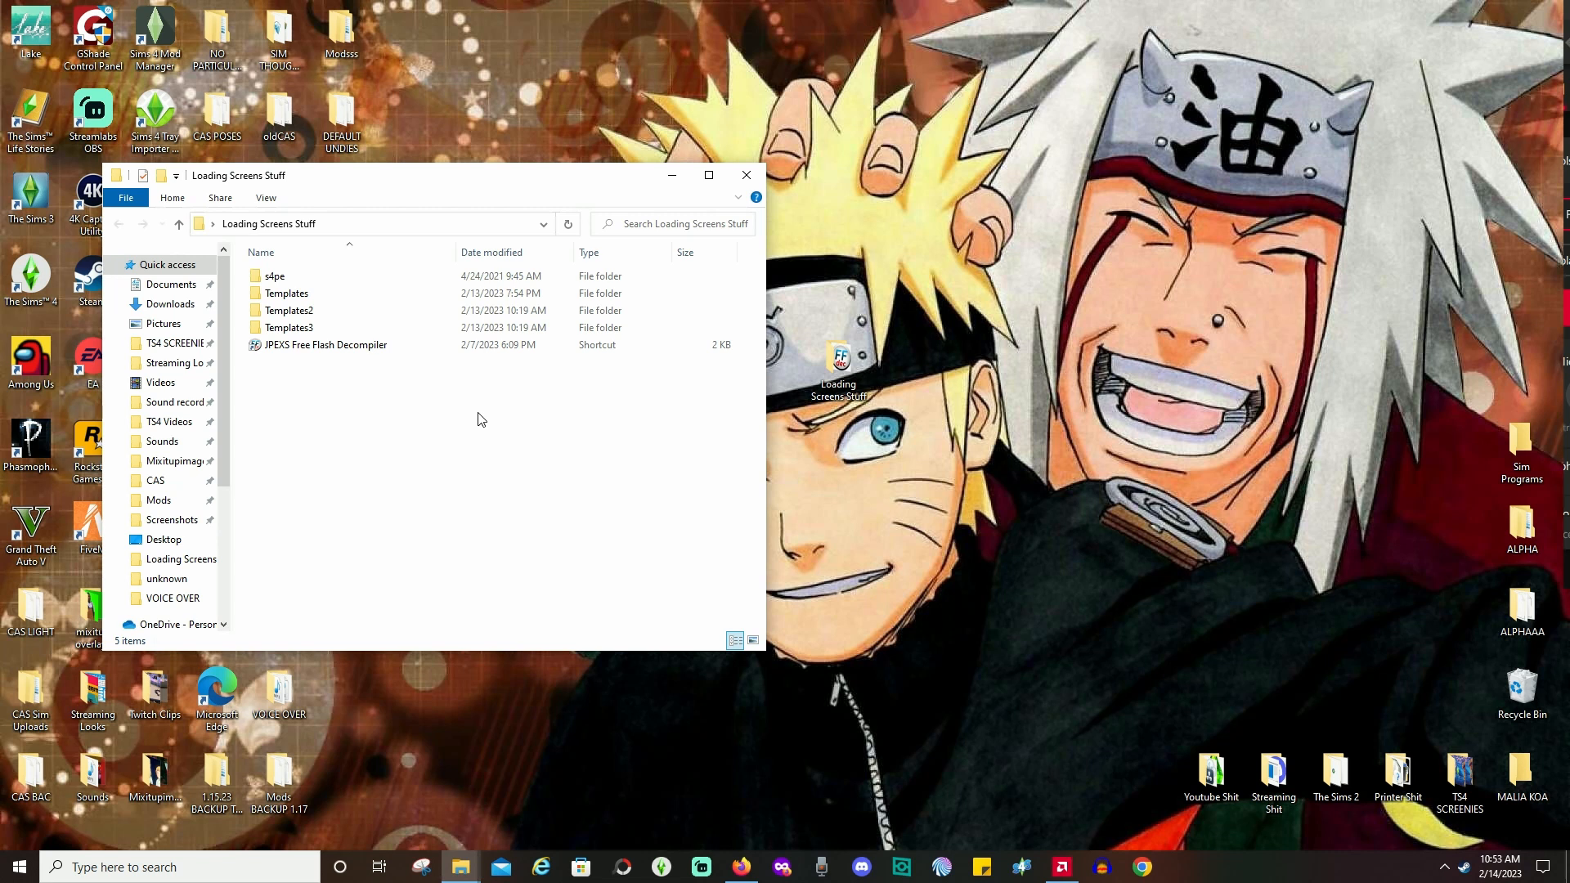
pyautogui.moveTo(740, 873)
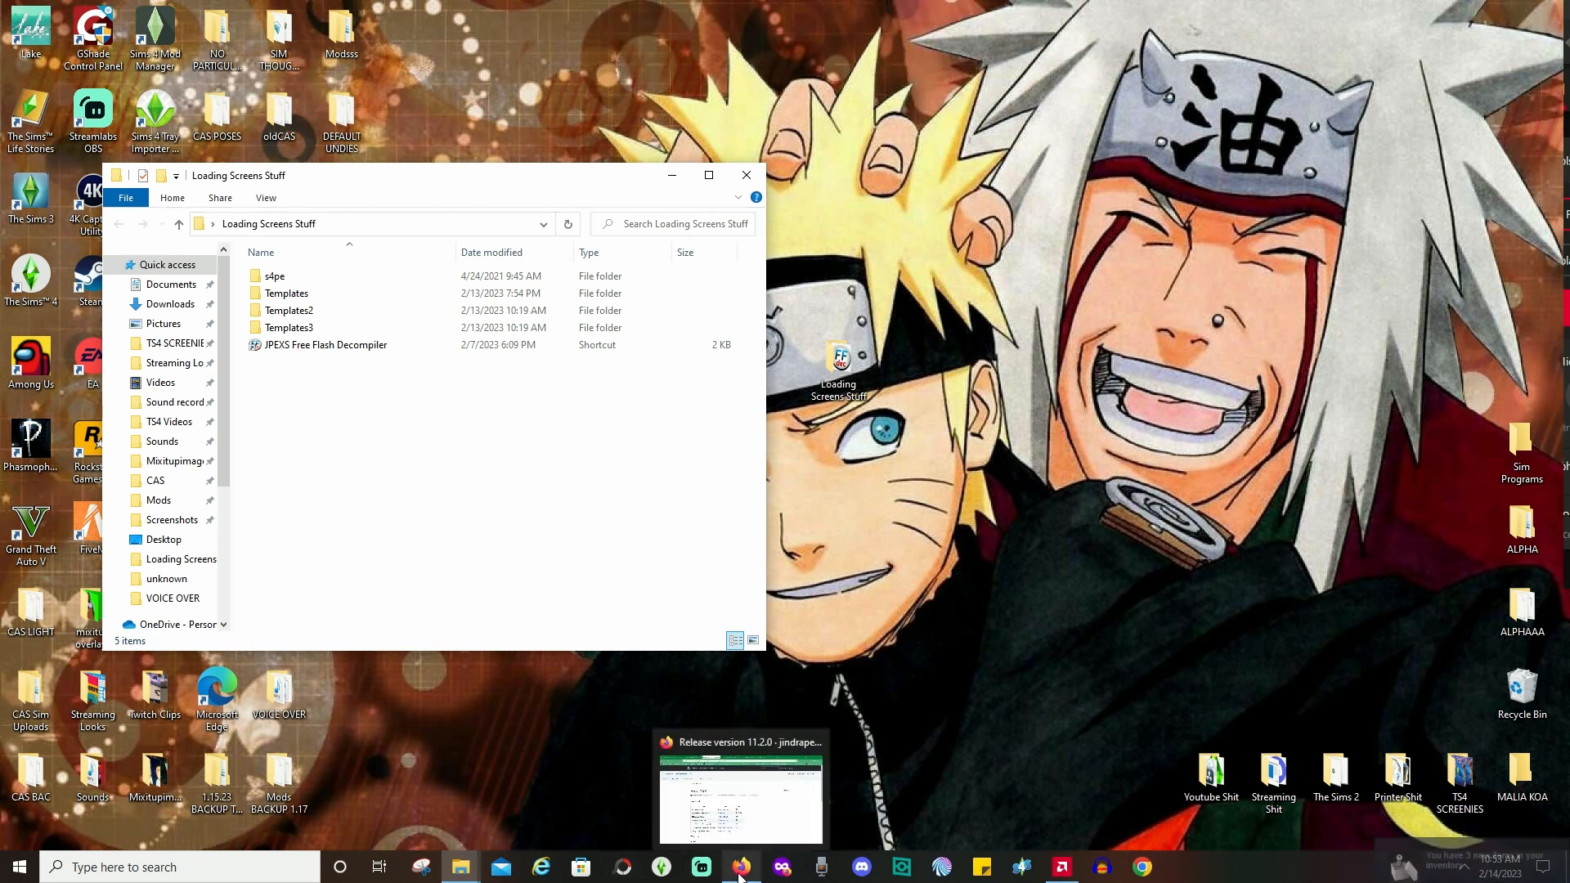
pyautogui.click(739, 873)
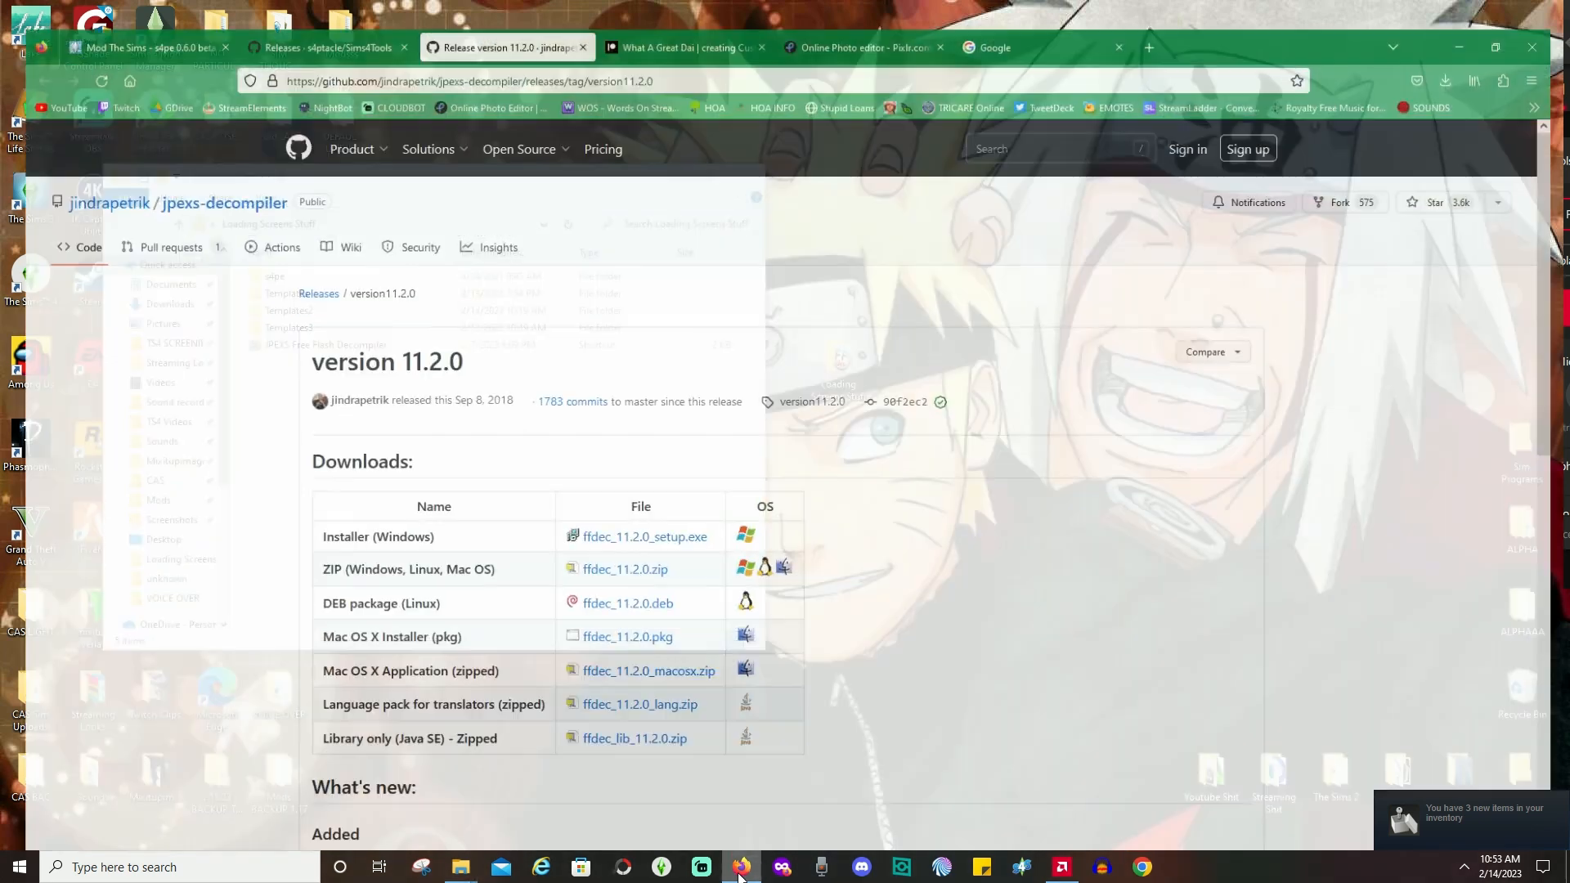
# Return from Firefox to the Loading Screens Stuff folder and examine the package files in its Templates folder.
pyautogui.click(740, 873)
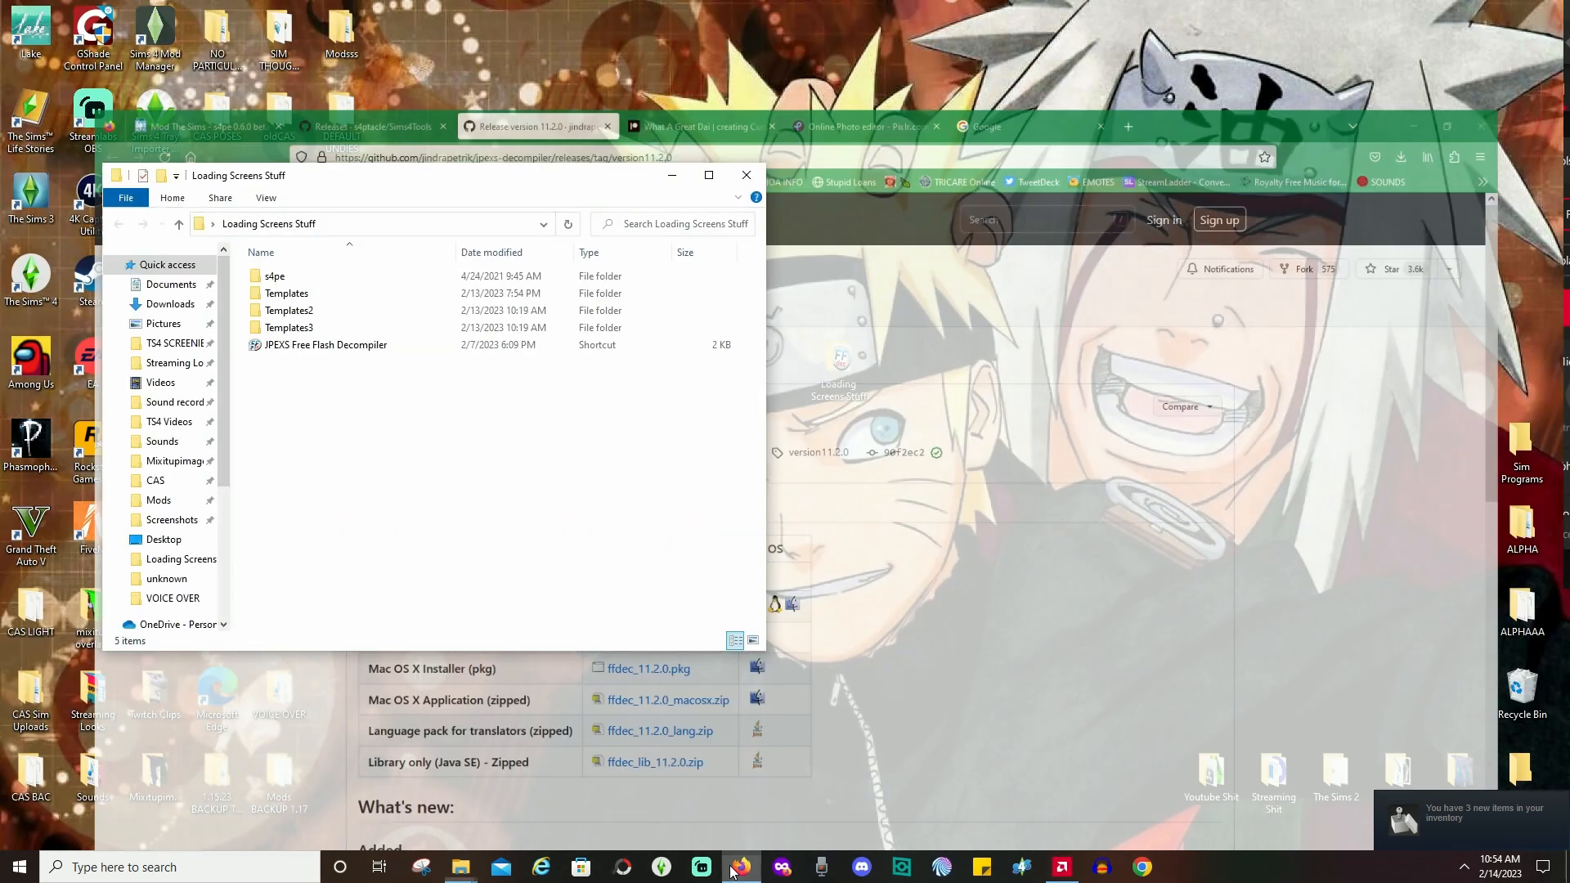
pyautogui.doubleClick(323, 299)
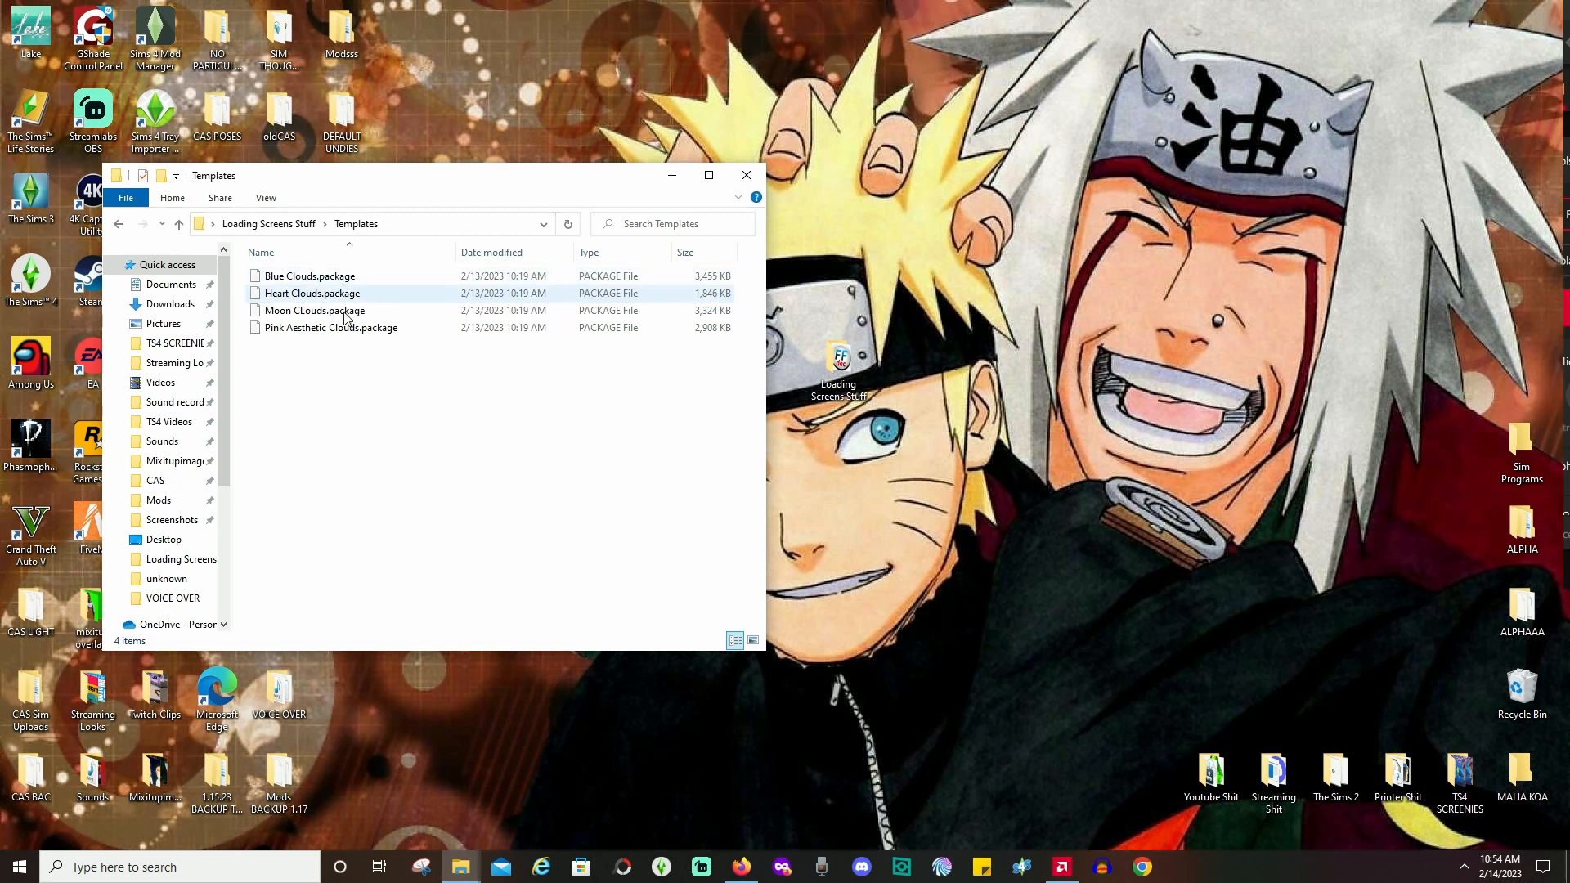
pyautogui.click(301, 224)
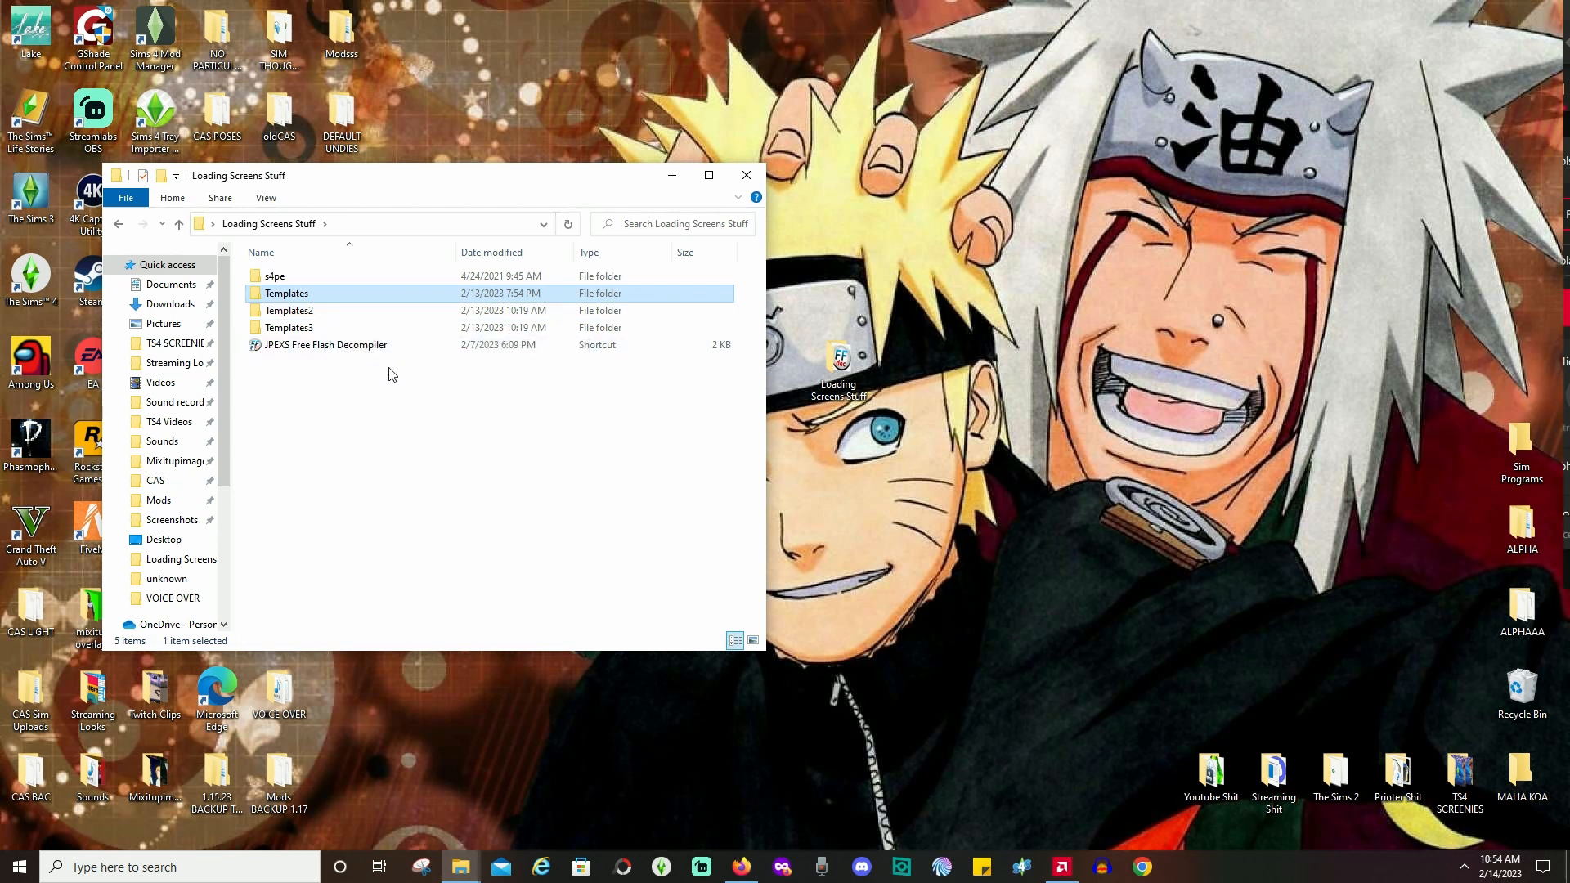
pyautogui.doubleClick(301, 293)
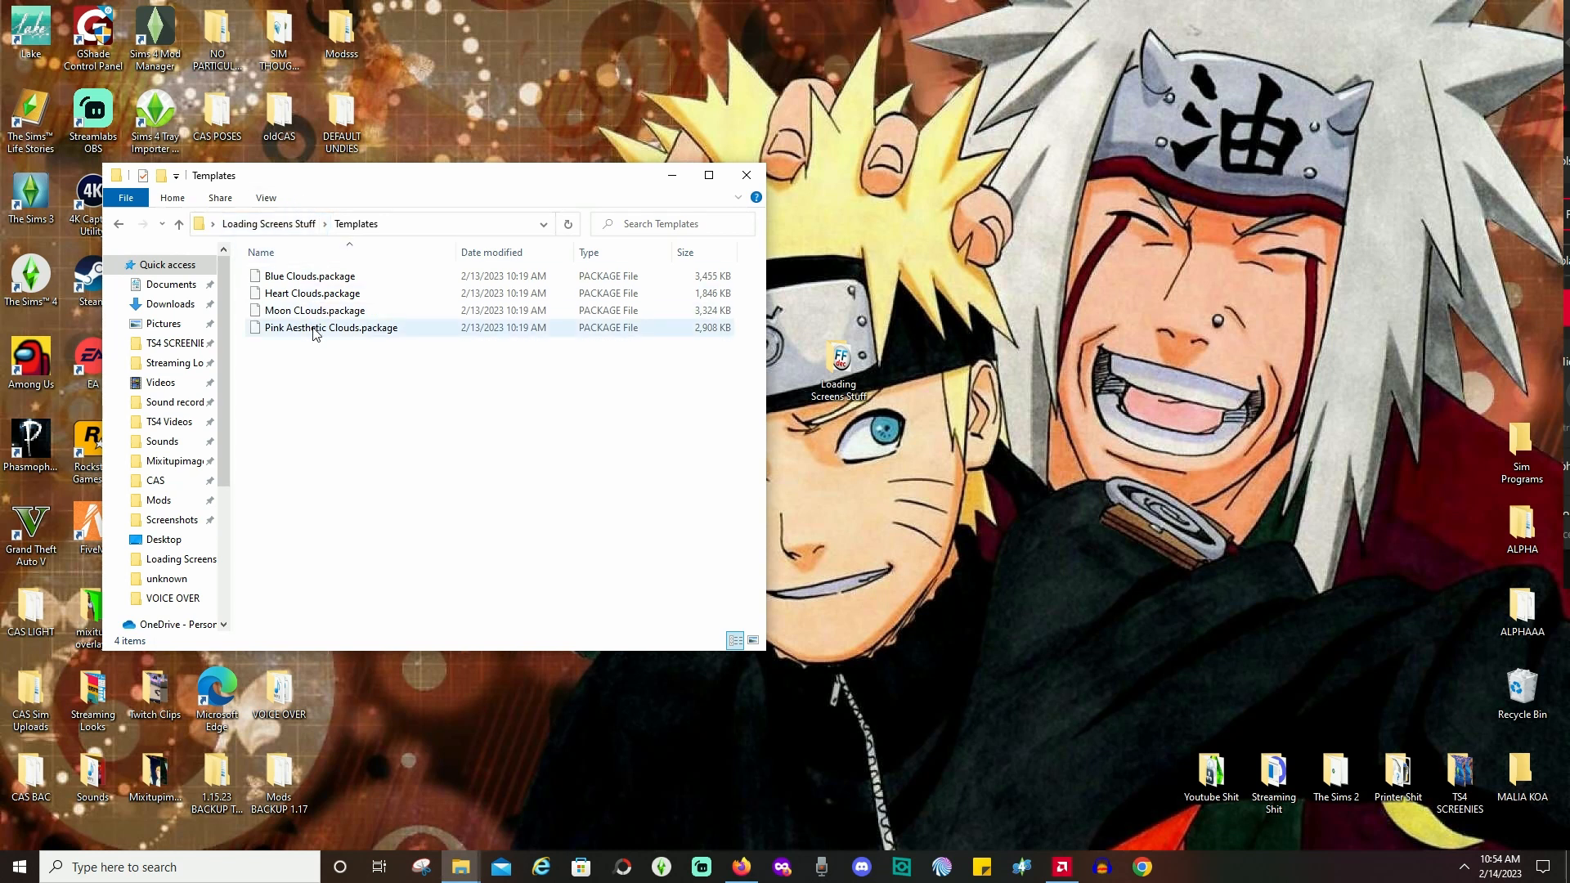
pyautogui.click(264, 223)
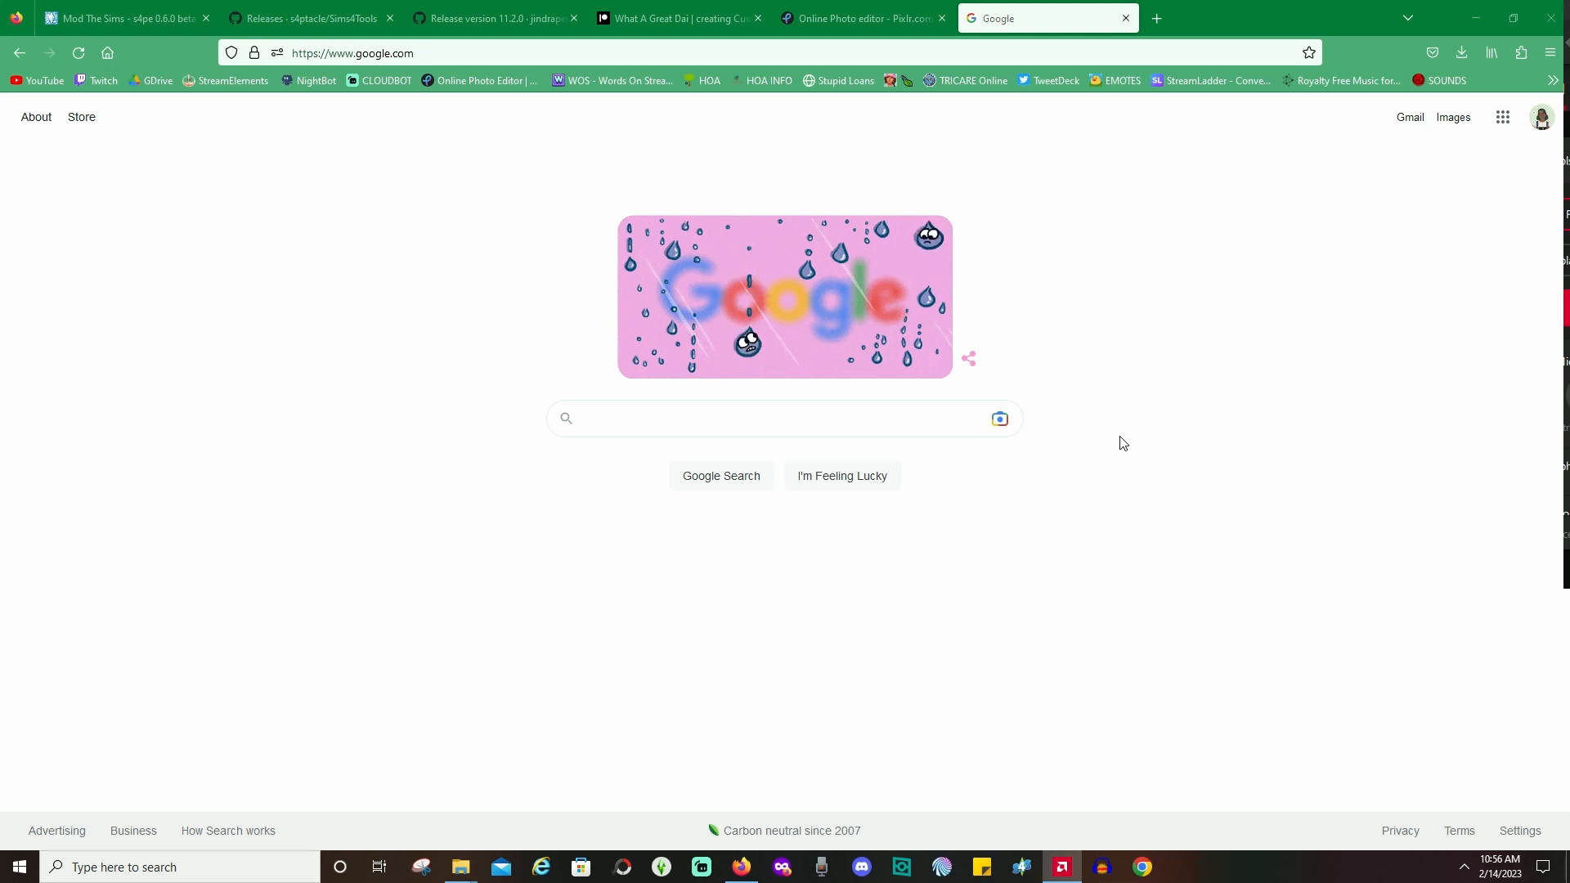
# Compare the Pixlr X and Pixlr E descriptions on the Pixlr editor page in Firefox, and minimize the browser.
pyautogui.click(859, 18)
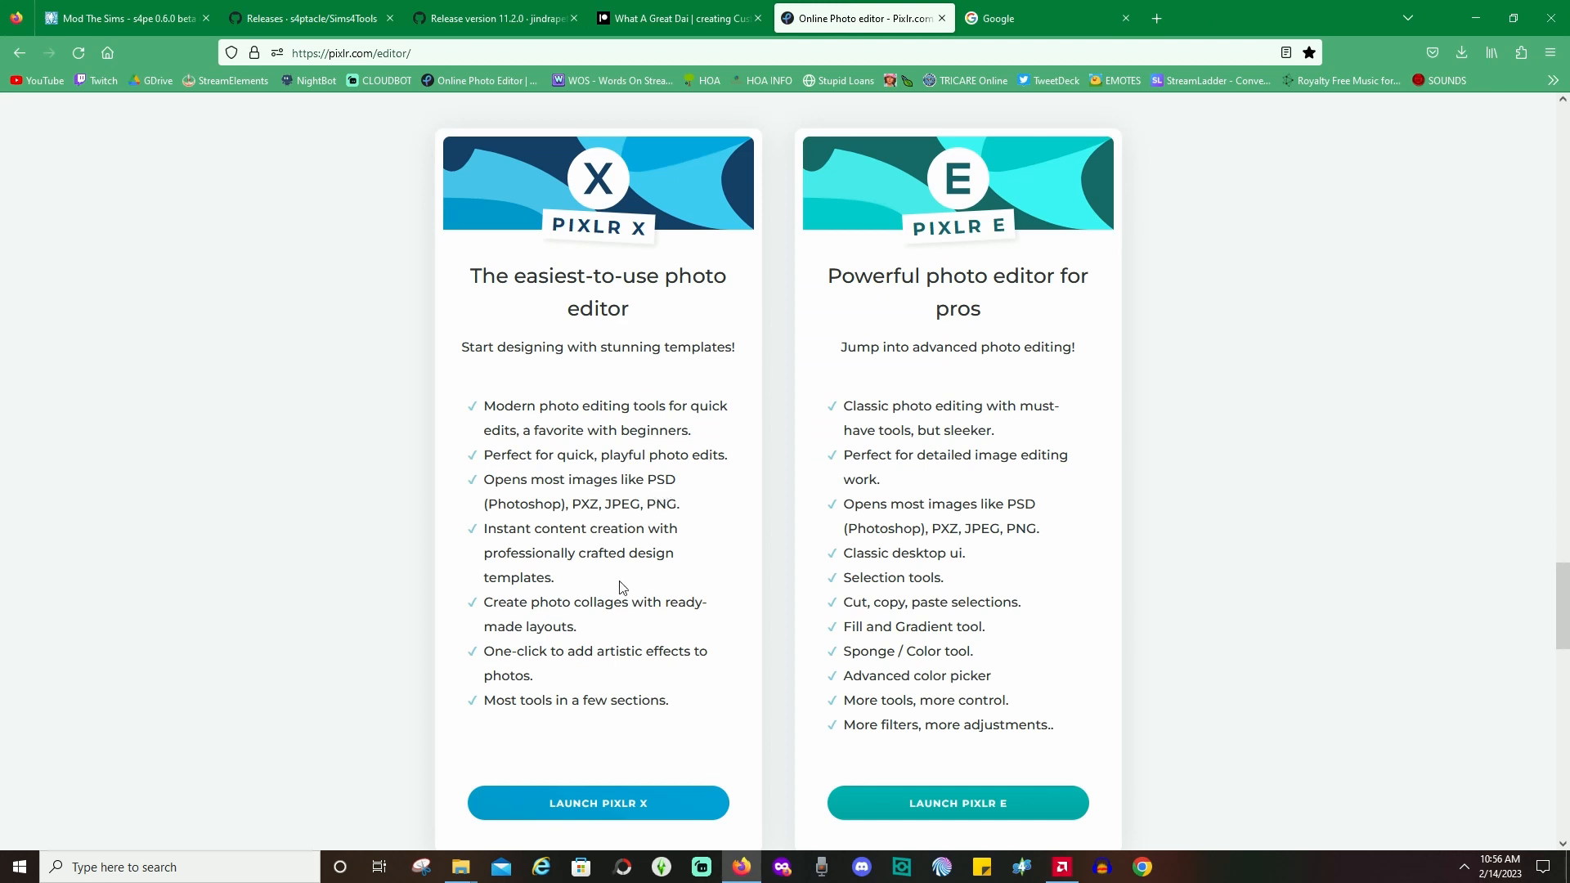
pyautogui.scroll(-1, 605, 679)
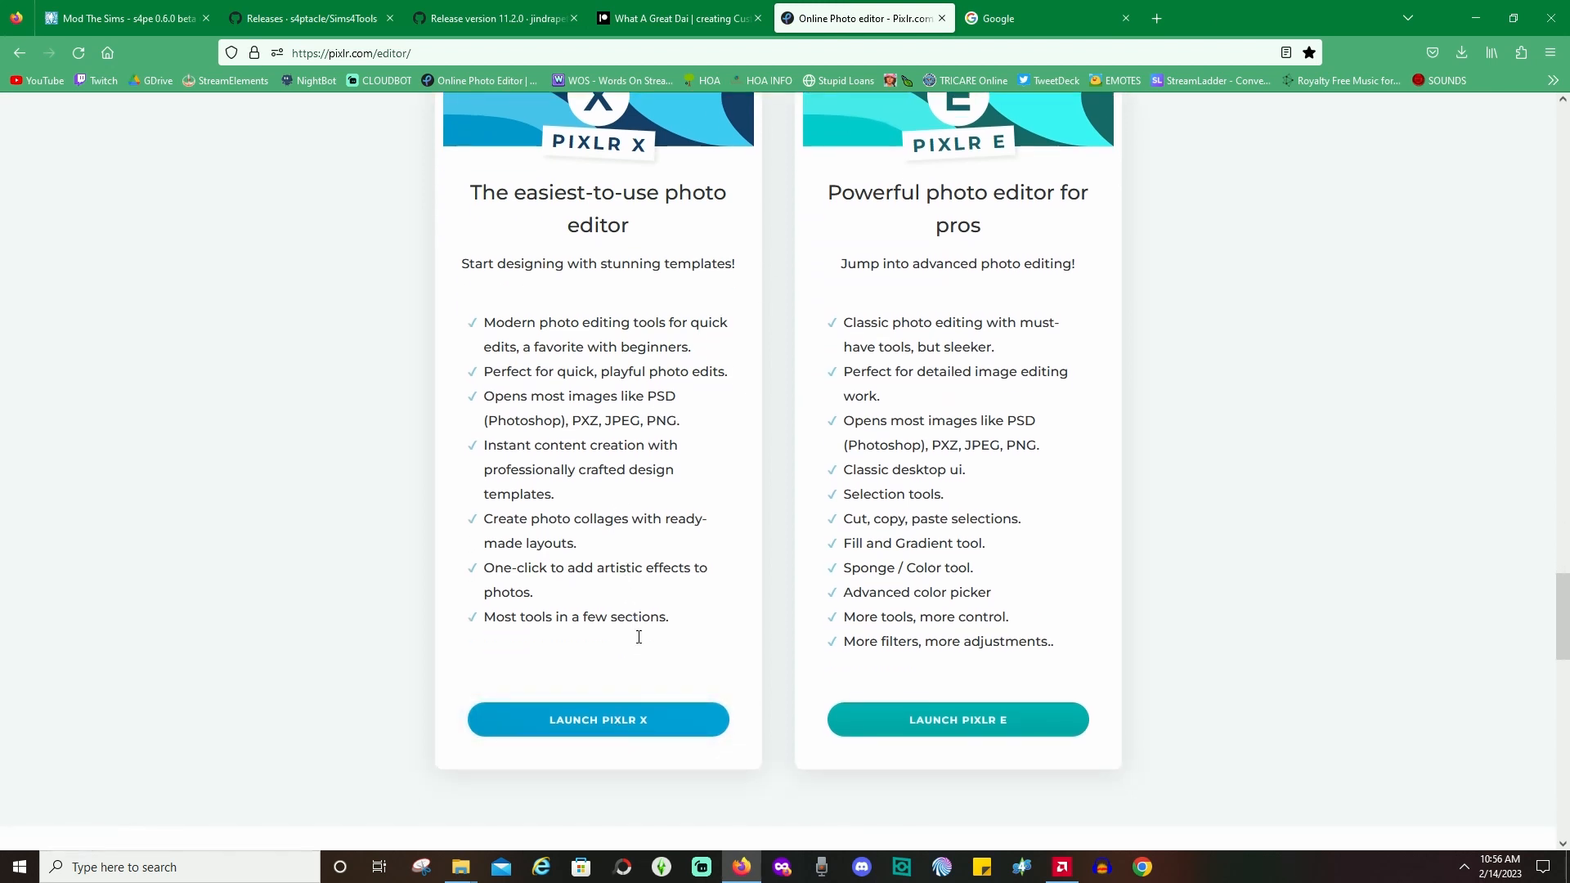
pyautogui.scroll(1, 636, 638)
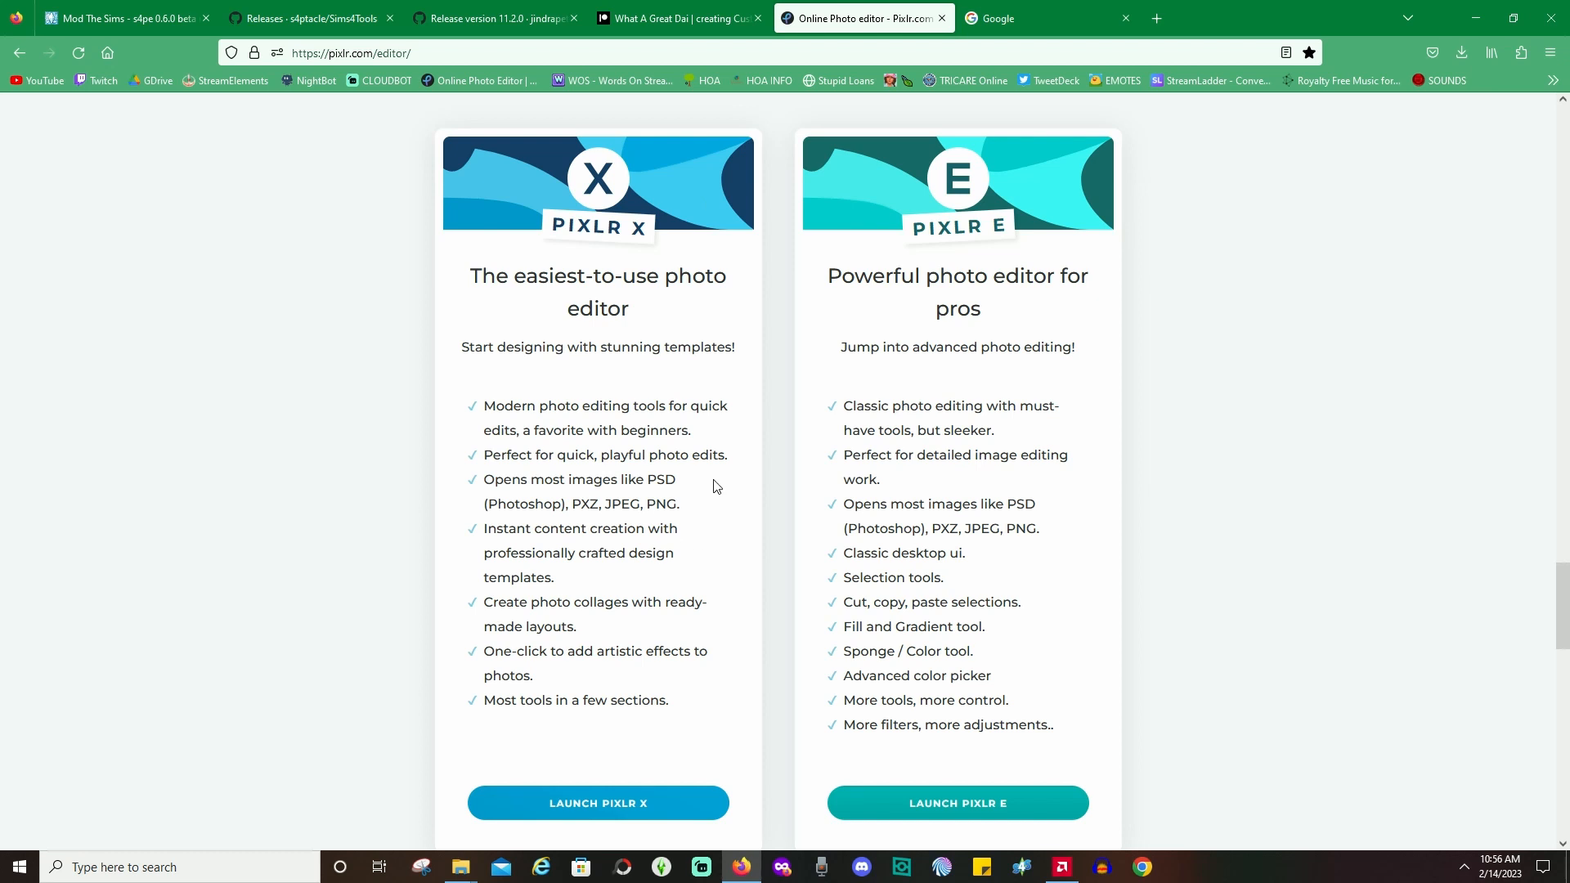
pyautogui.click(1471, 10)
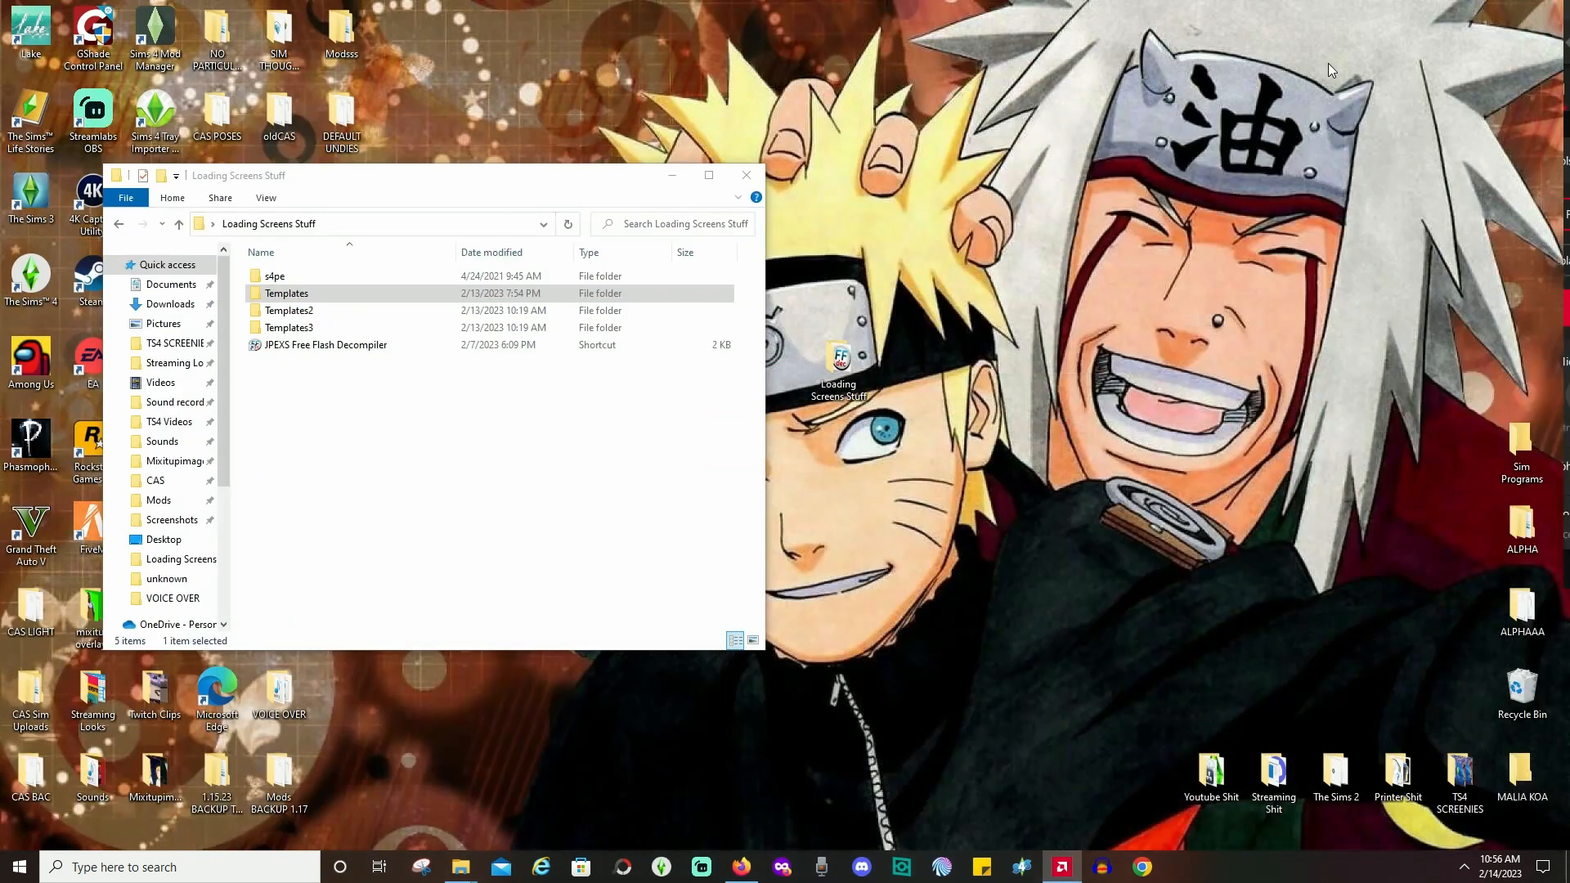
# Launch the s4pe application from the s4pe folder inside Loading Screens Stuff.
pyautogui.click(366, 294)
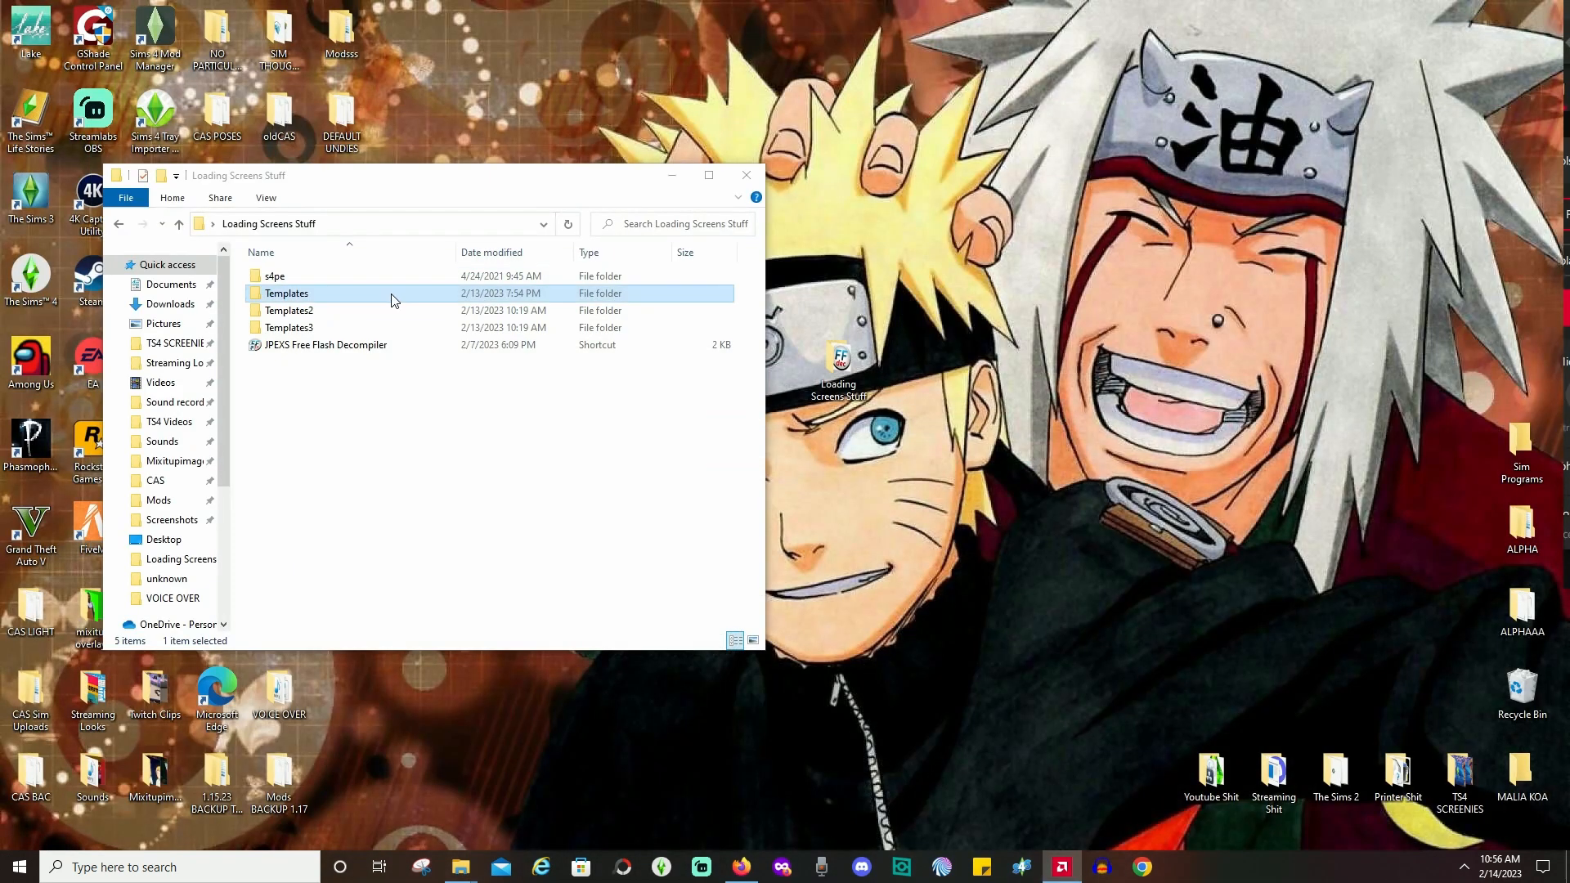
pyautogui.doubleClick(353, 275)
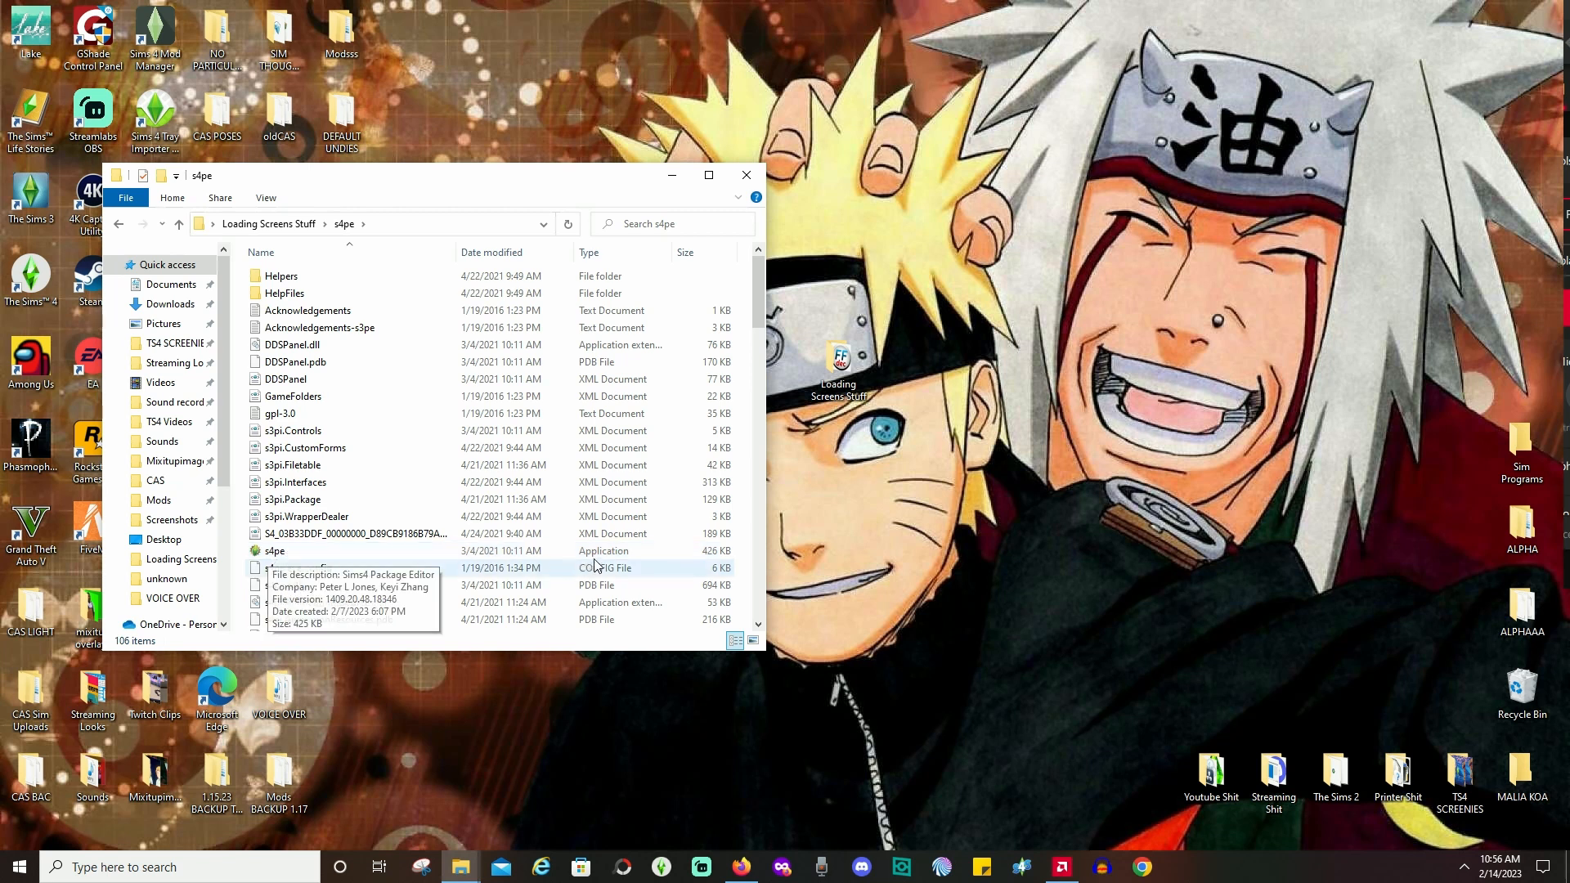
pyautogui.click(358, 557)
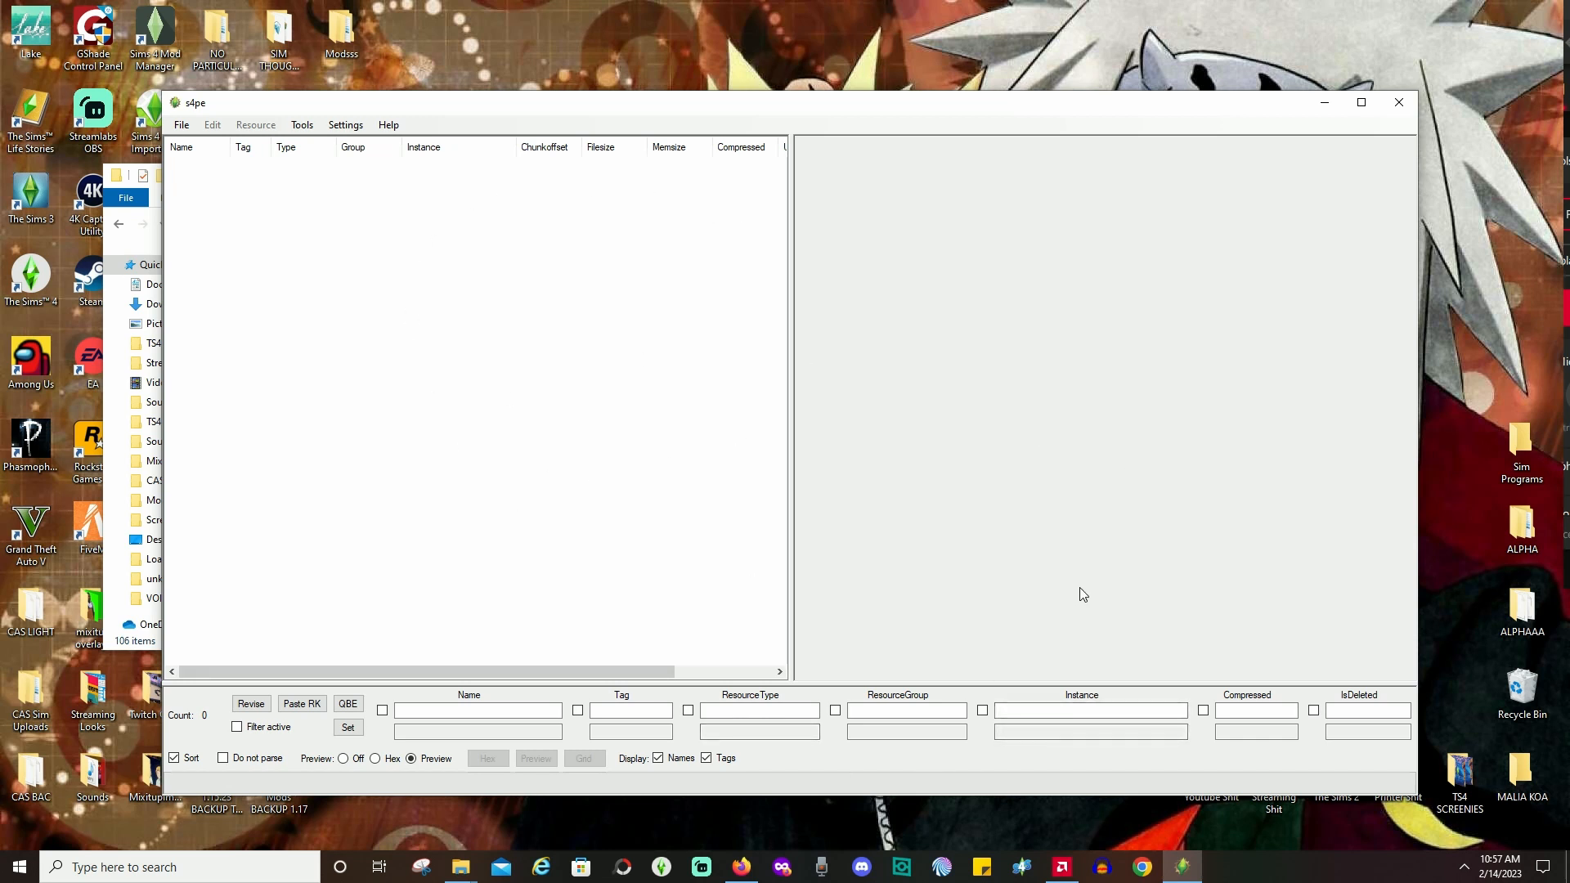
# Open Blue Clouds.package in s4pe from the Templates folder of Loading Screens Stuff on the desktop.
pyautogui.click(181, 127)
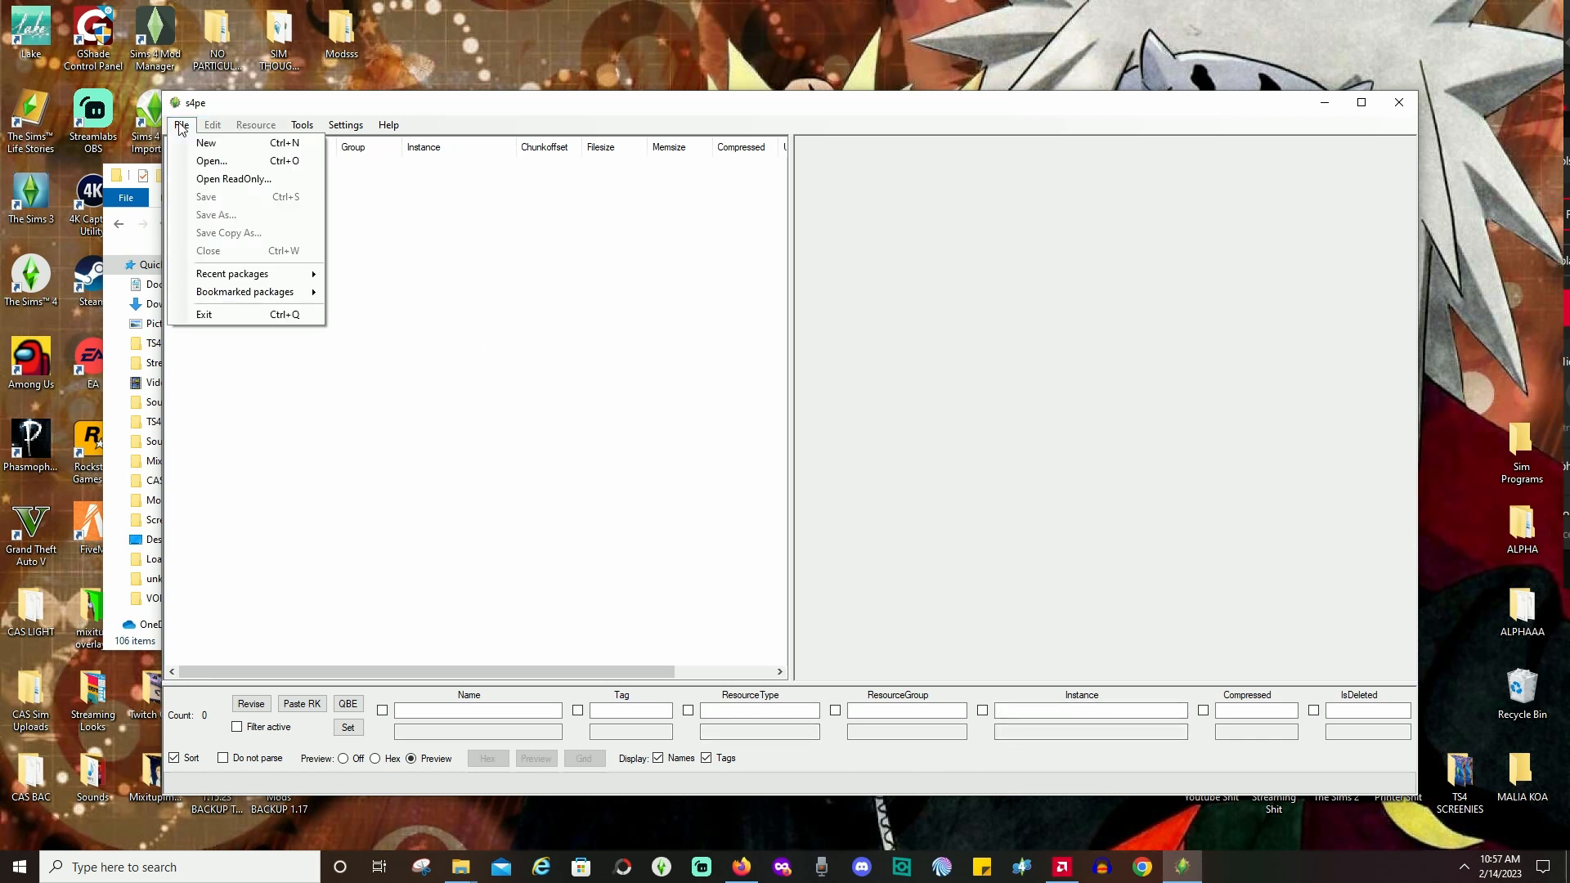
pyautogui.click(181, 128)
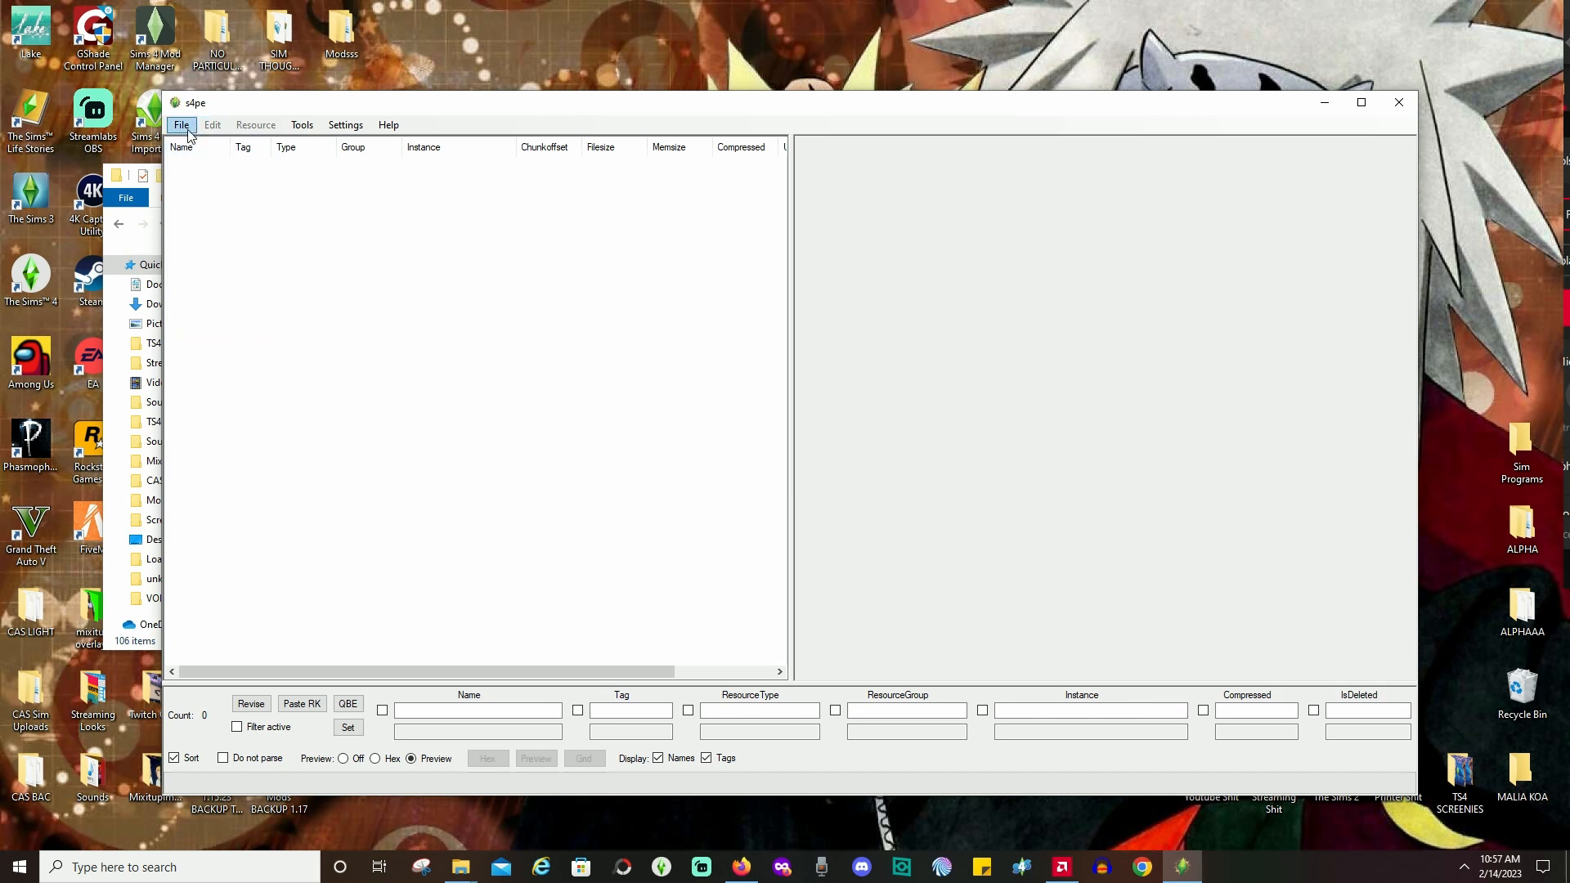
pyautogui.click(188, 129)
pyautogui.click(200, 162)
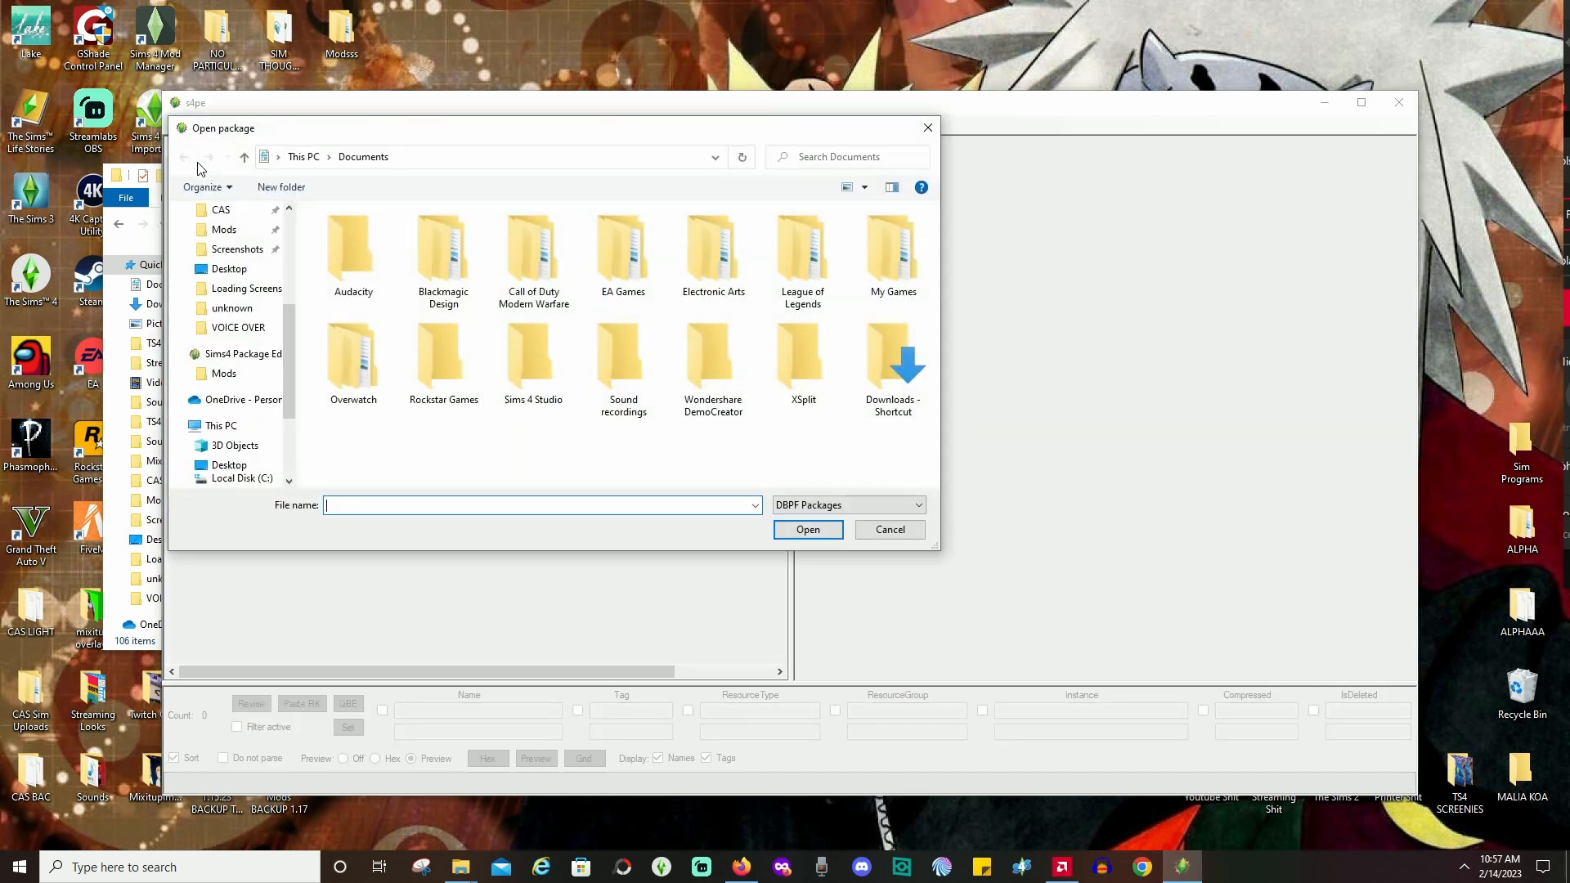
pyautogui.click(240, 291)
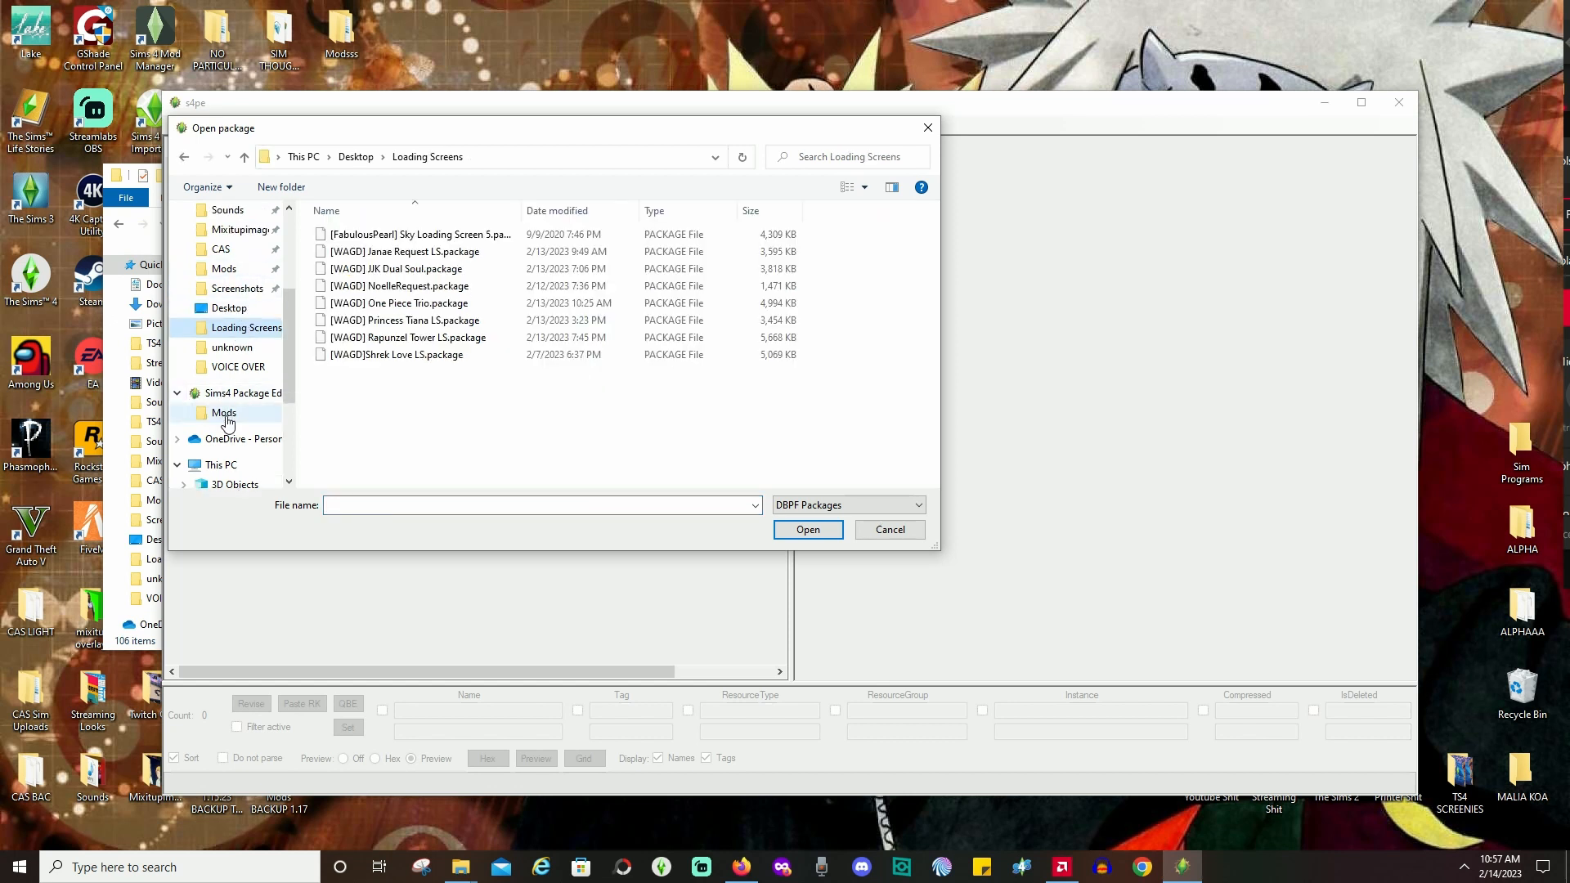
pyautogui.scroll(-1, 236, 455)
pyautogui.scroll(-1, 236, 455)
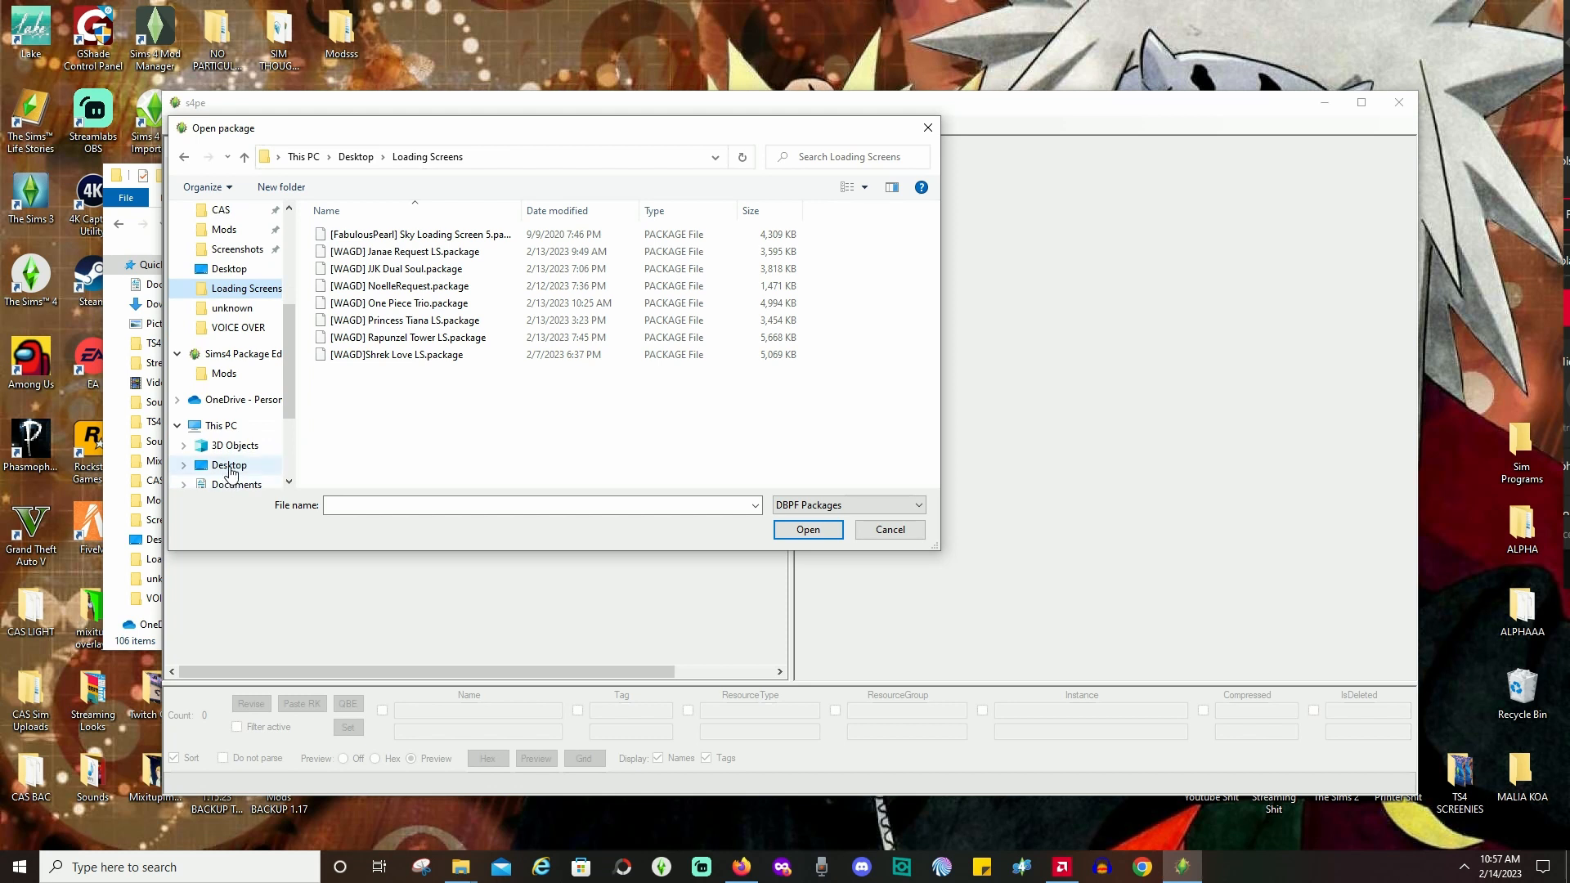
pyautogui.click(229, 465)
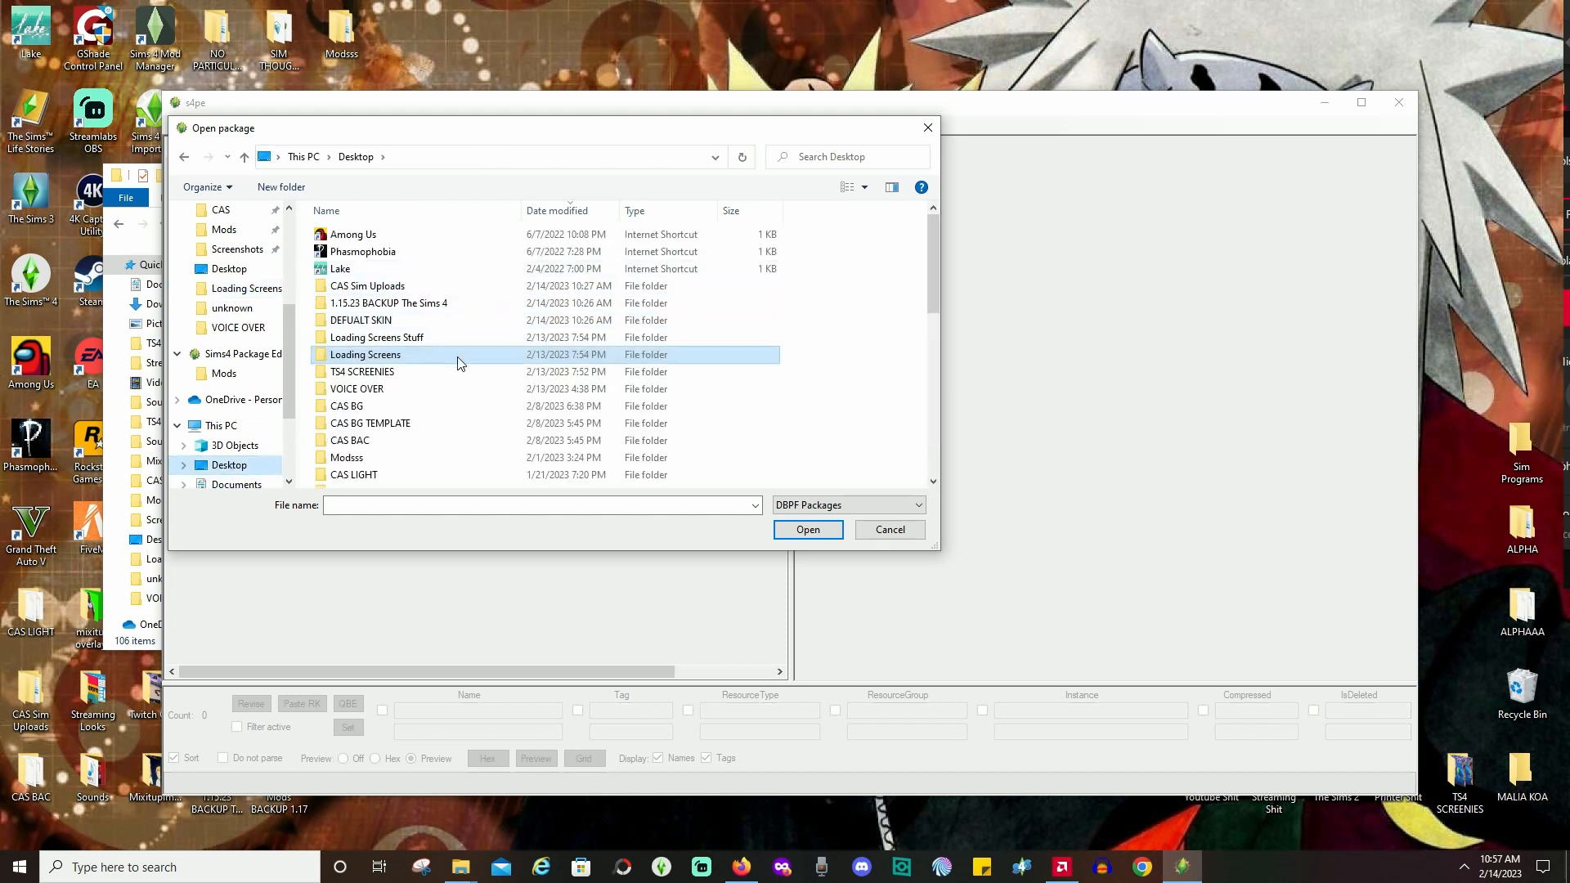
pyautogui.doubleClick(392, 338)
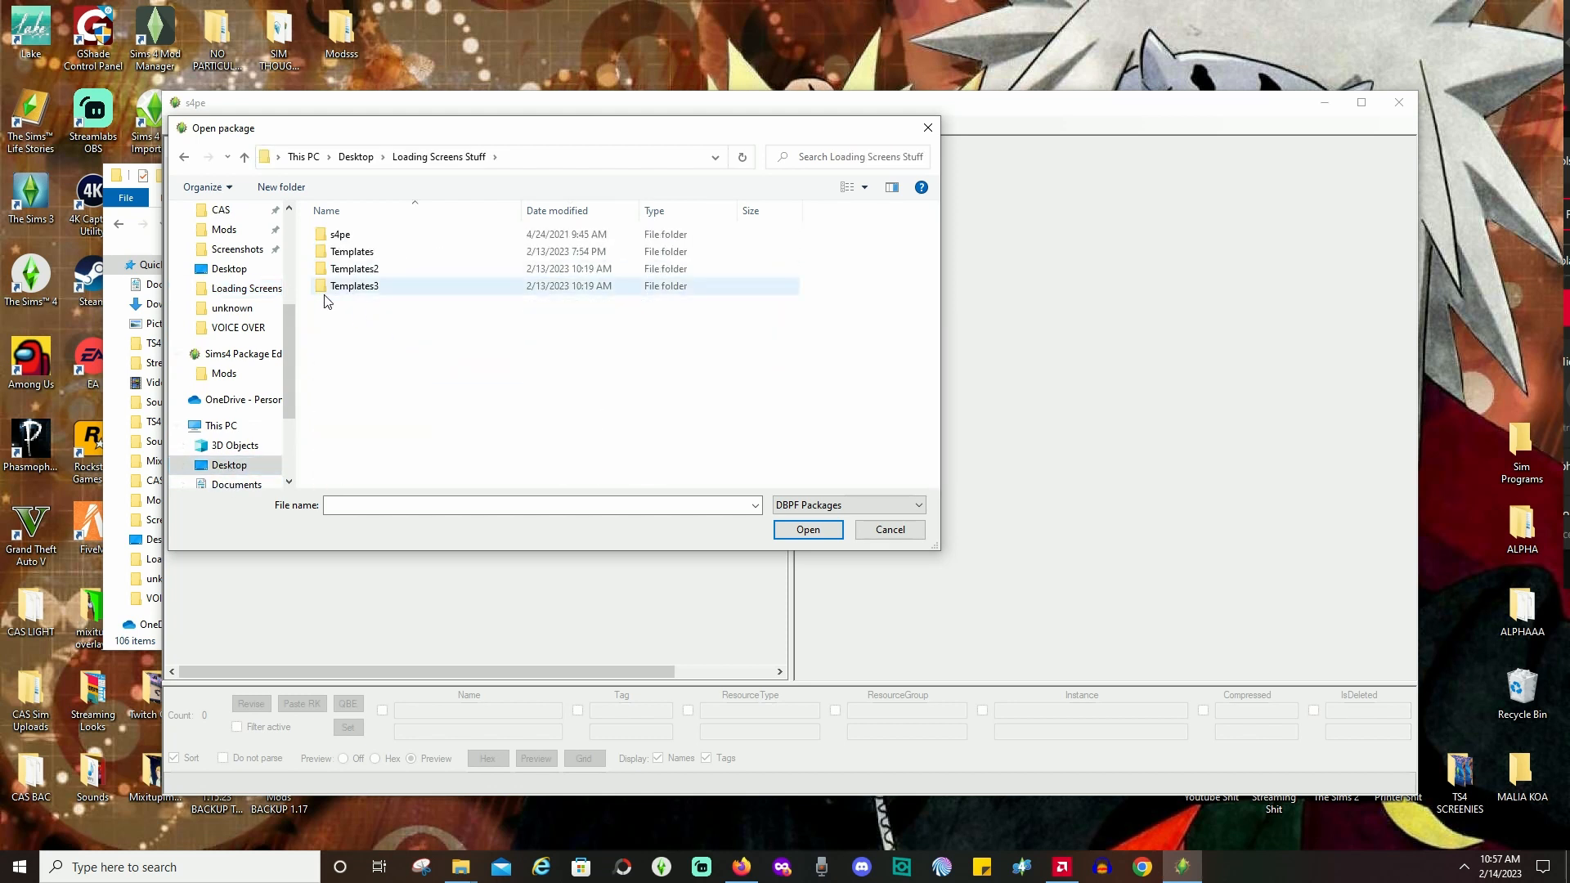
pyautogui.doubleClick(372, 259)
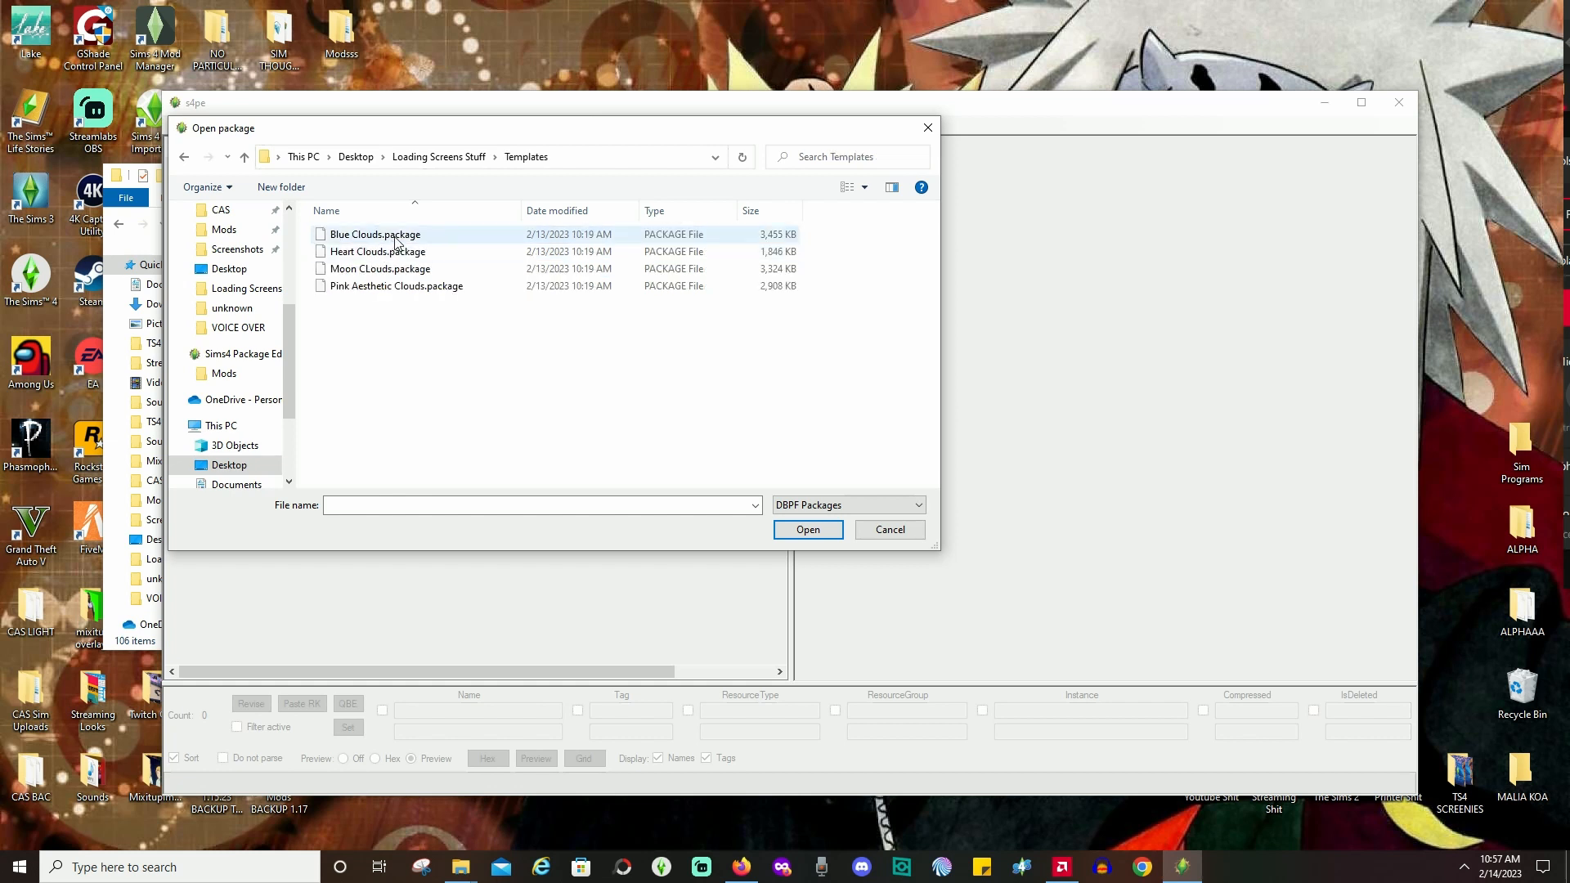
pyautogui.click(396, 237)
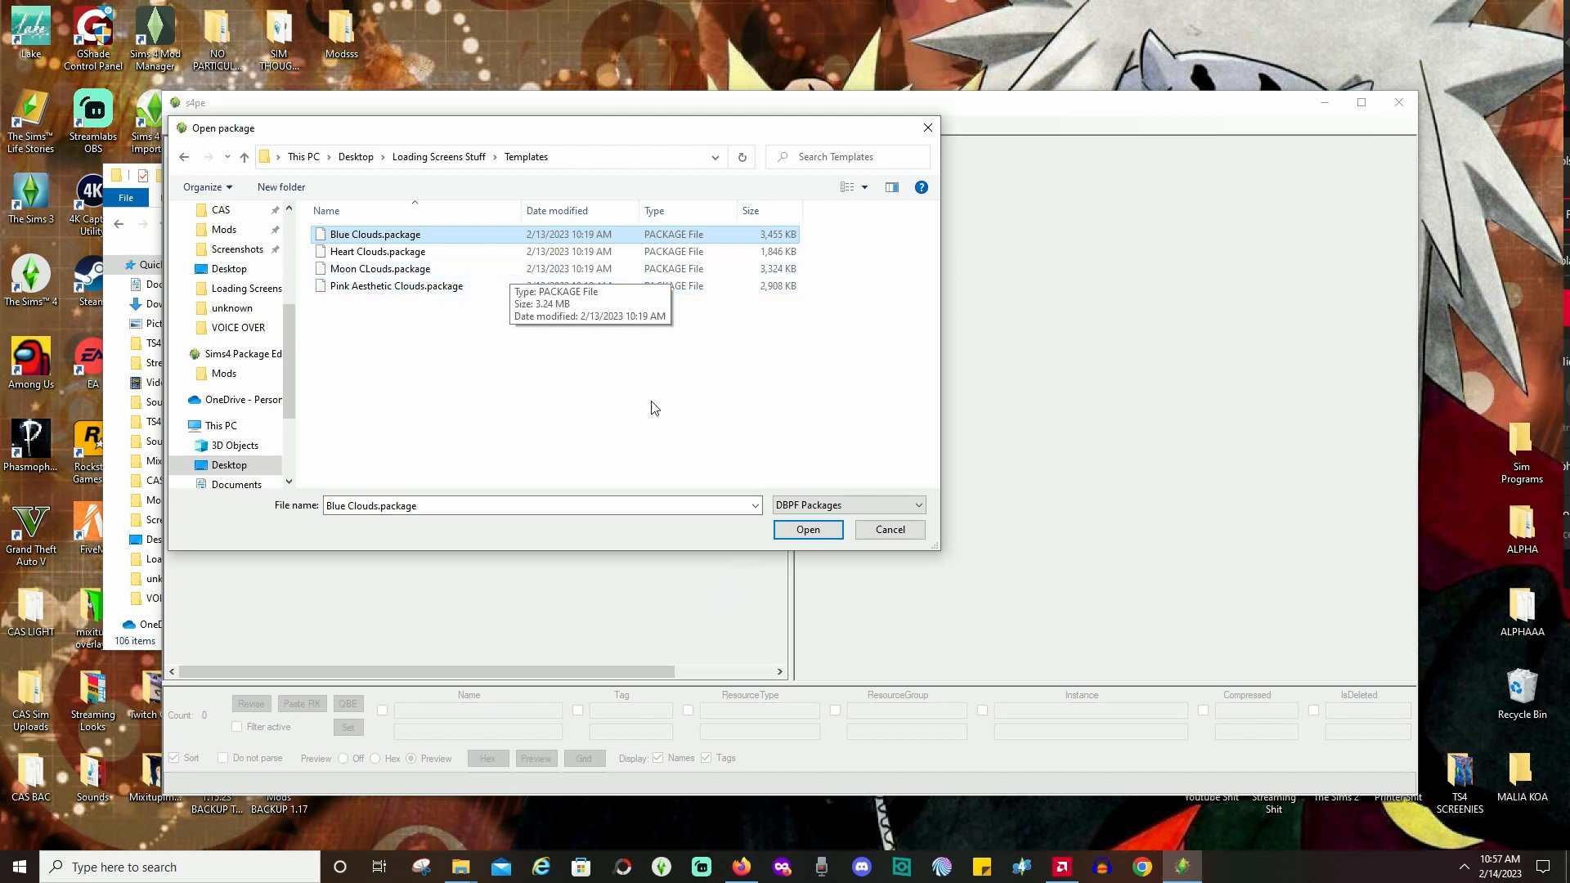
pyautogui.click(797, 534)
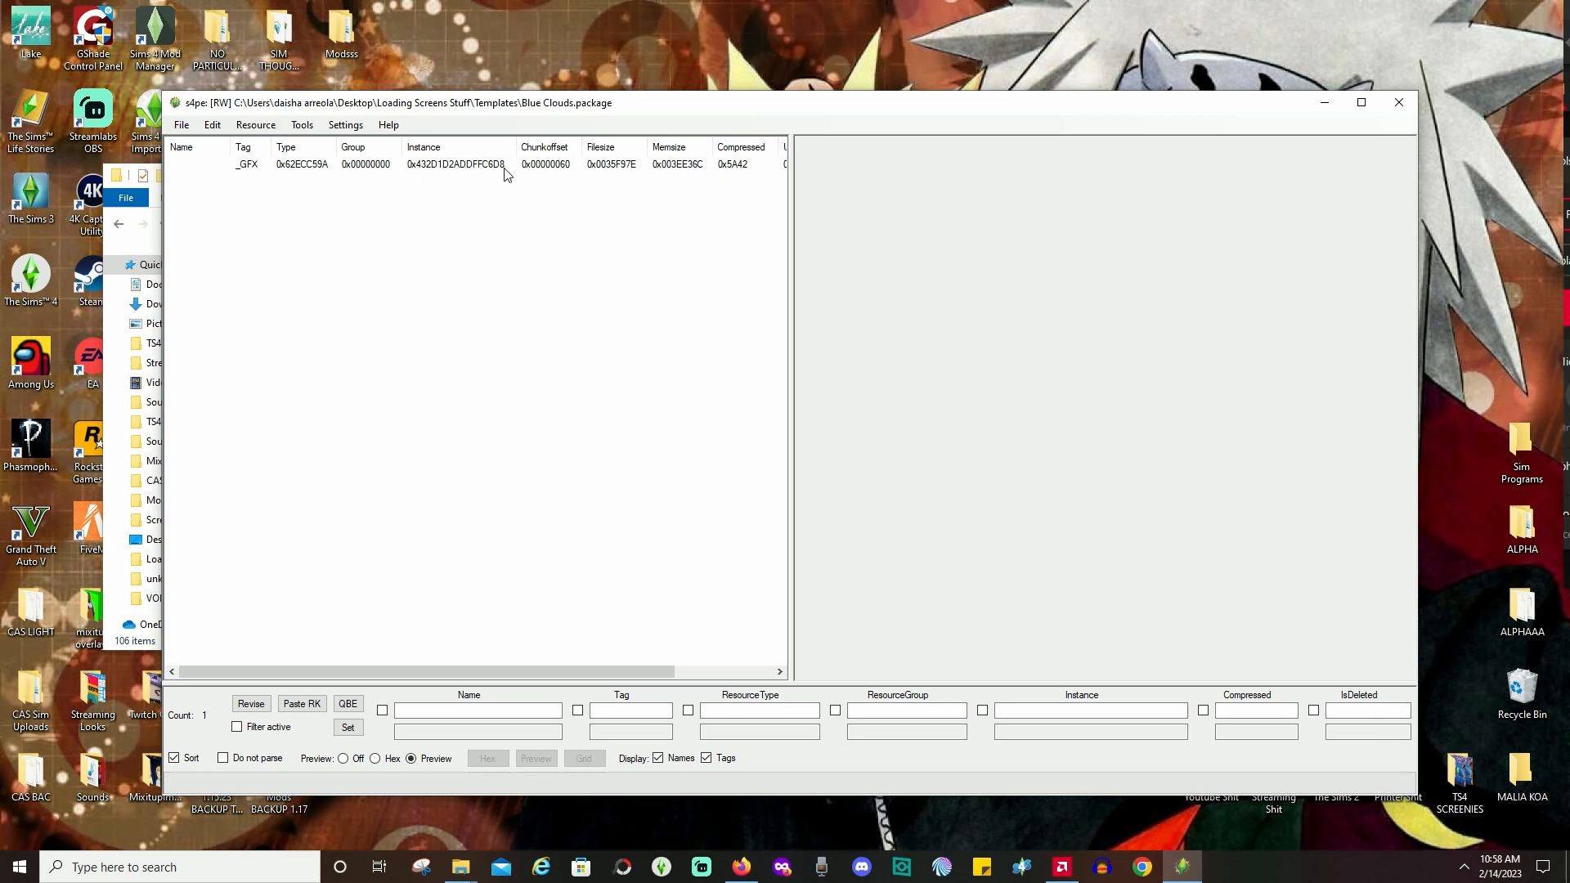
# Export the _GFX resource to a file in Documents under its suggested name, replacing the existing copy.
pyautogui.click(304, 164)
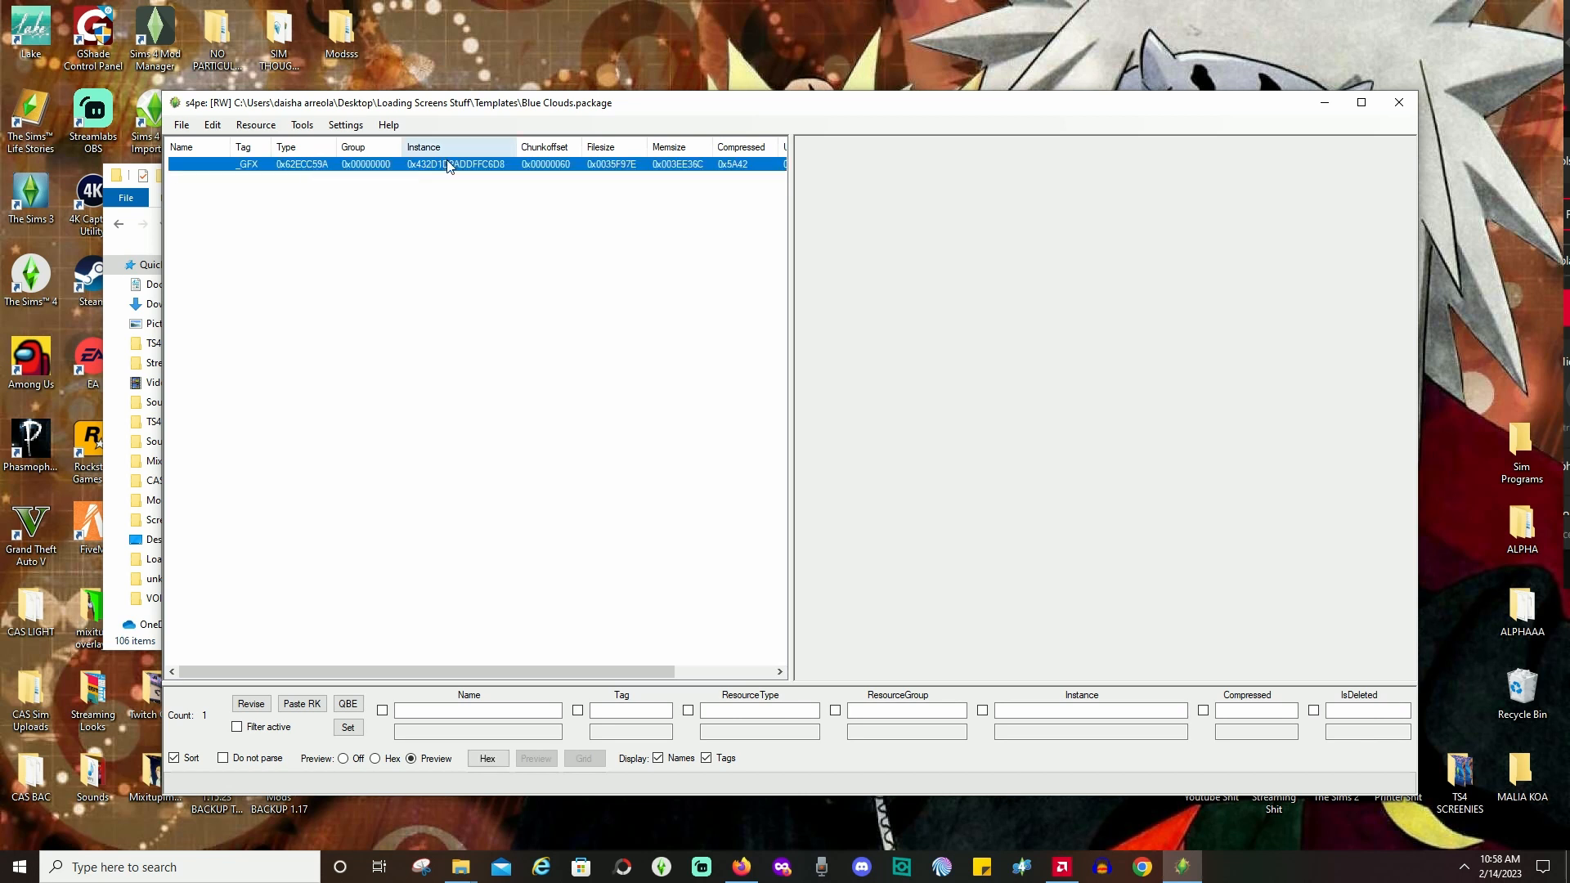
pyautogui.rightClick(497, 167)
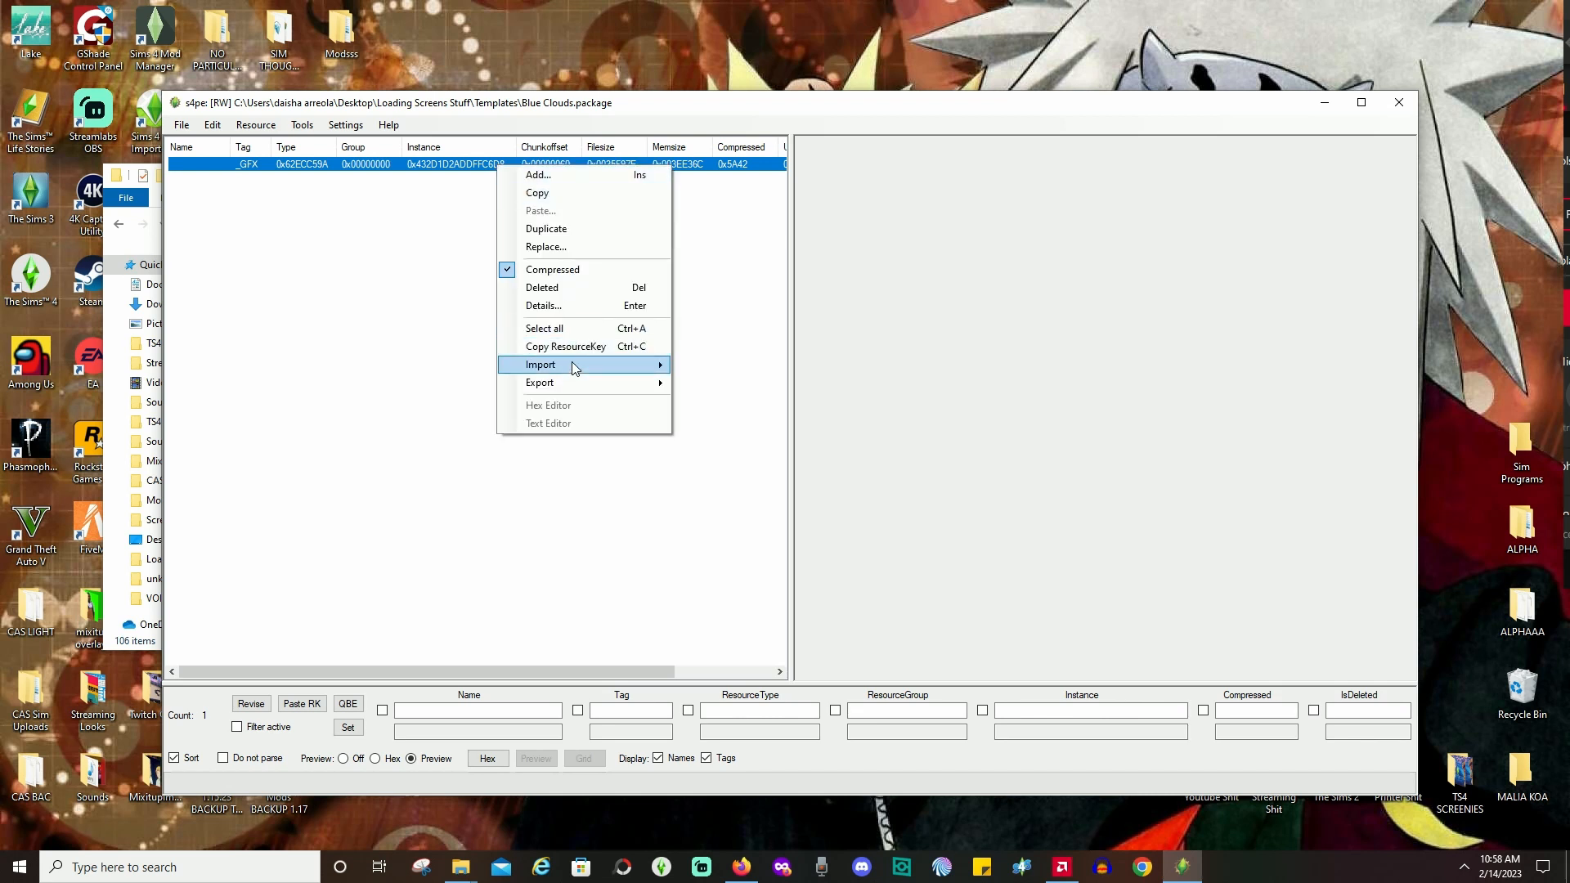
pyautogui.moveTo(572, 365)
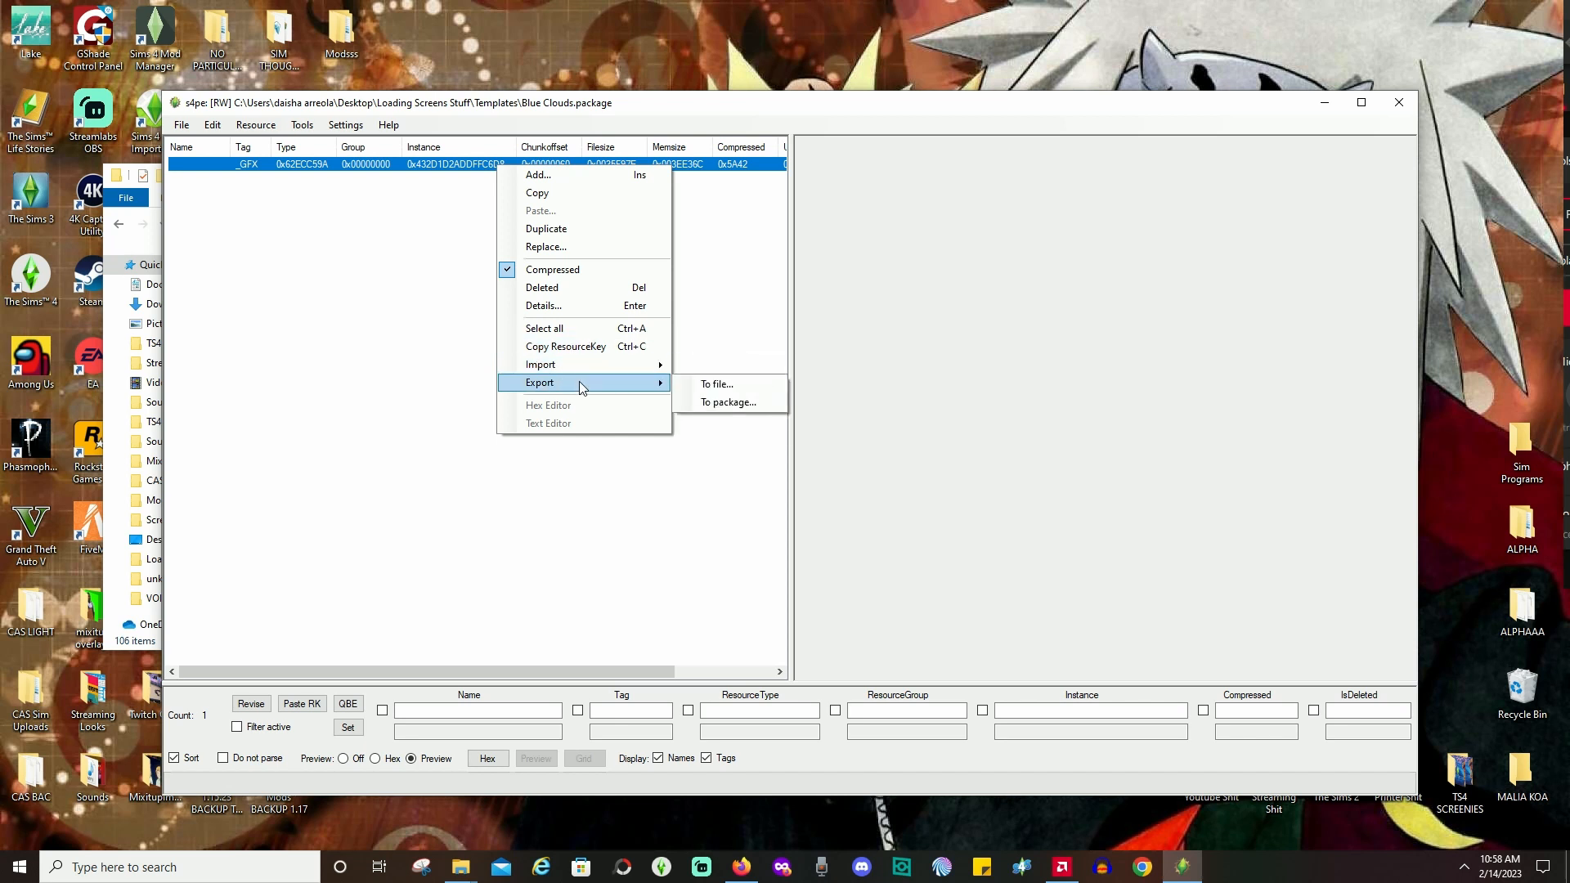
pyautogui.click(732, 384)
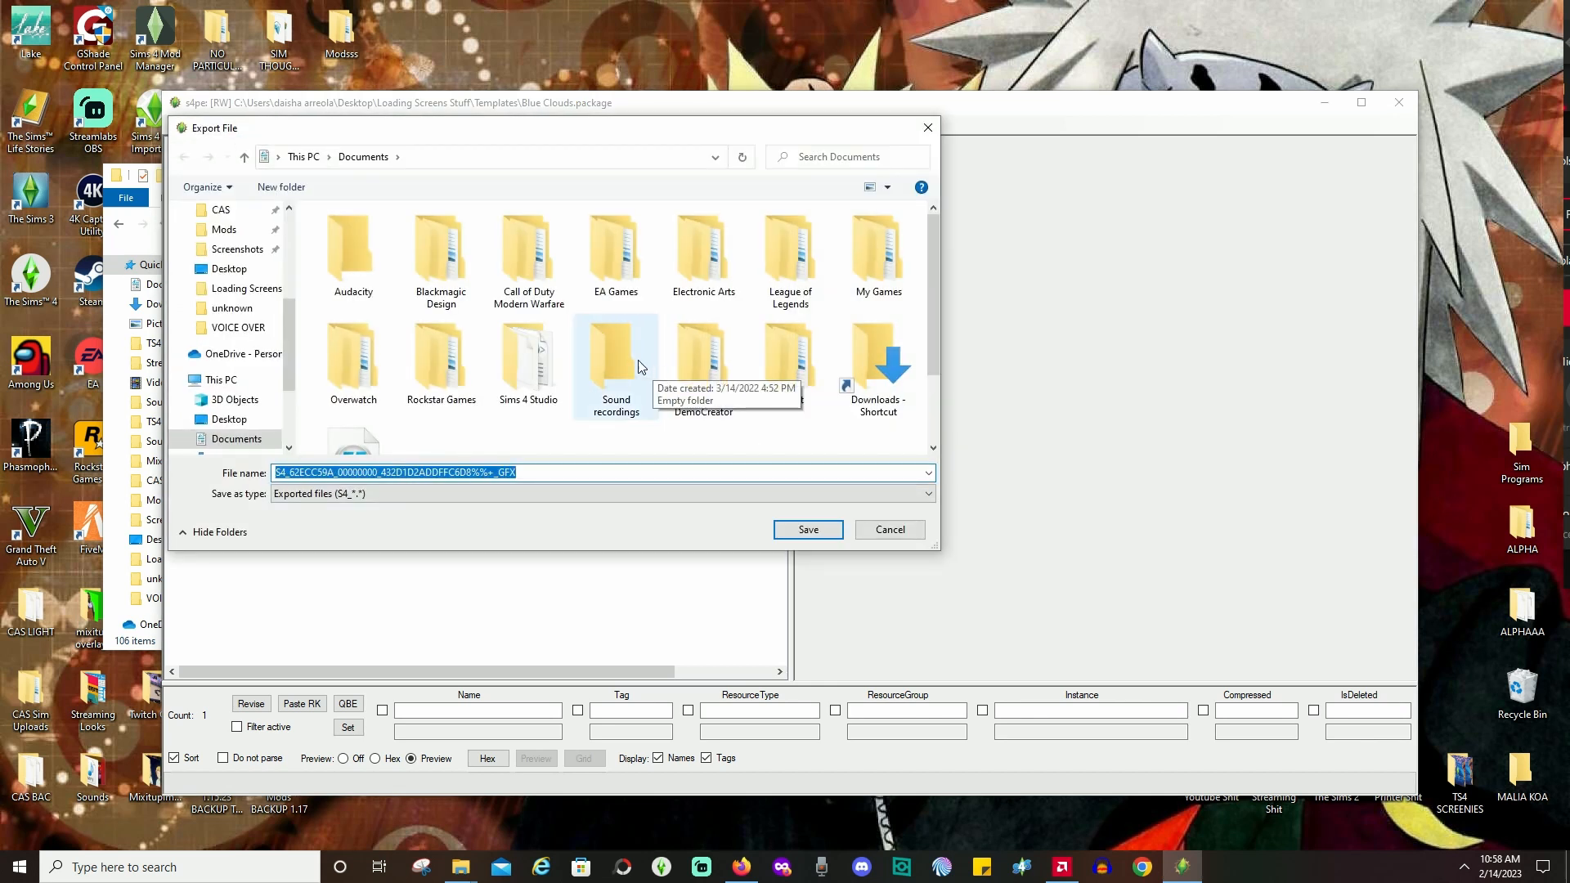
pyautogui.scroll(-1, 515, 347)
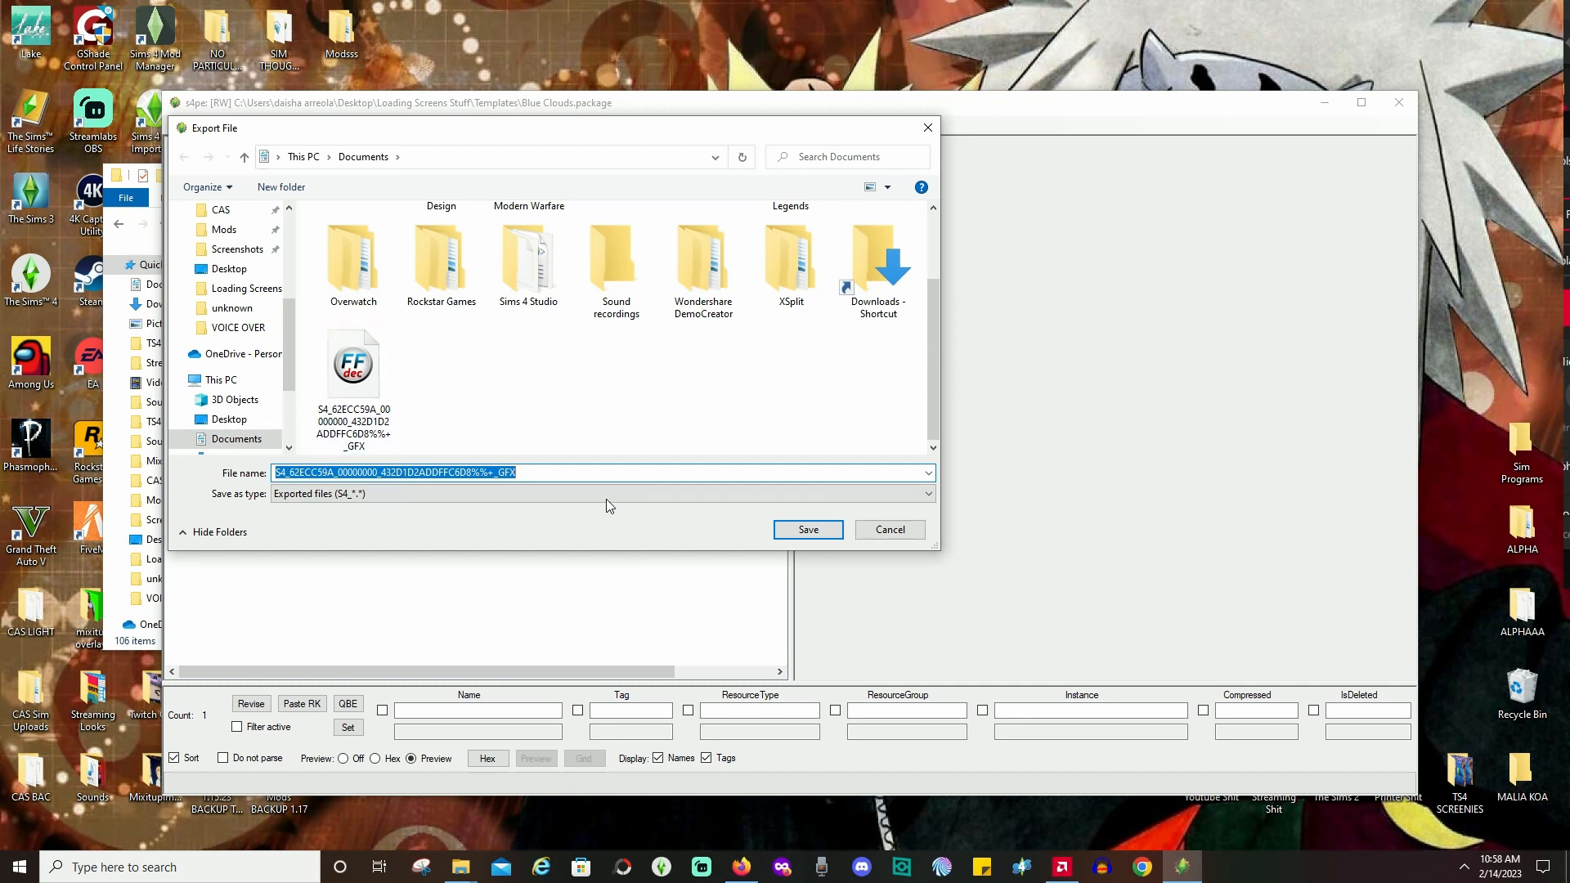
pyautogui.click(808, 530)
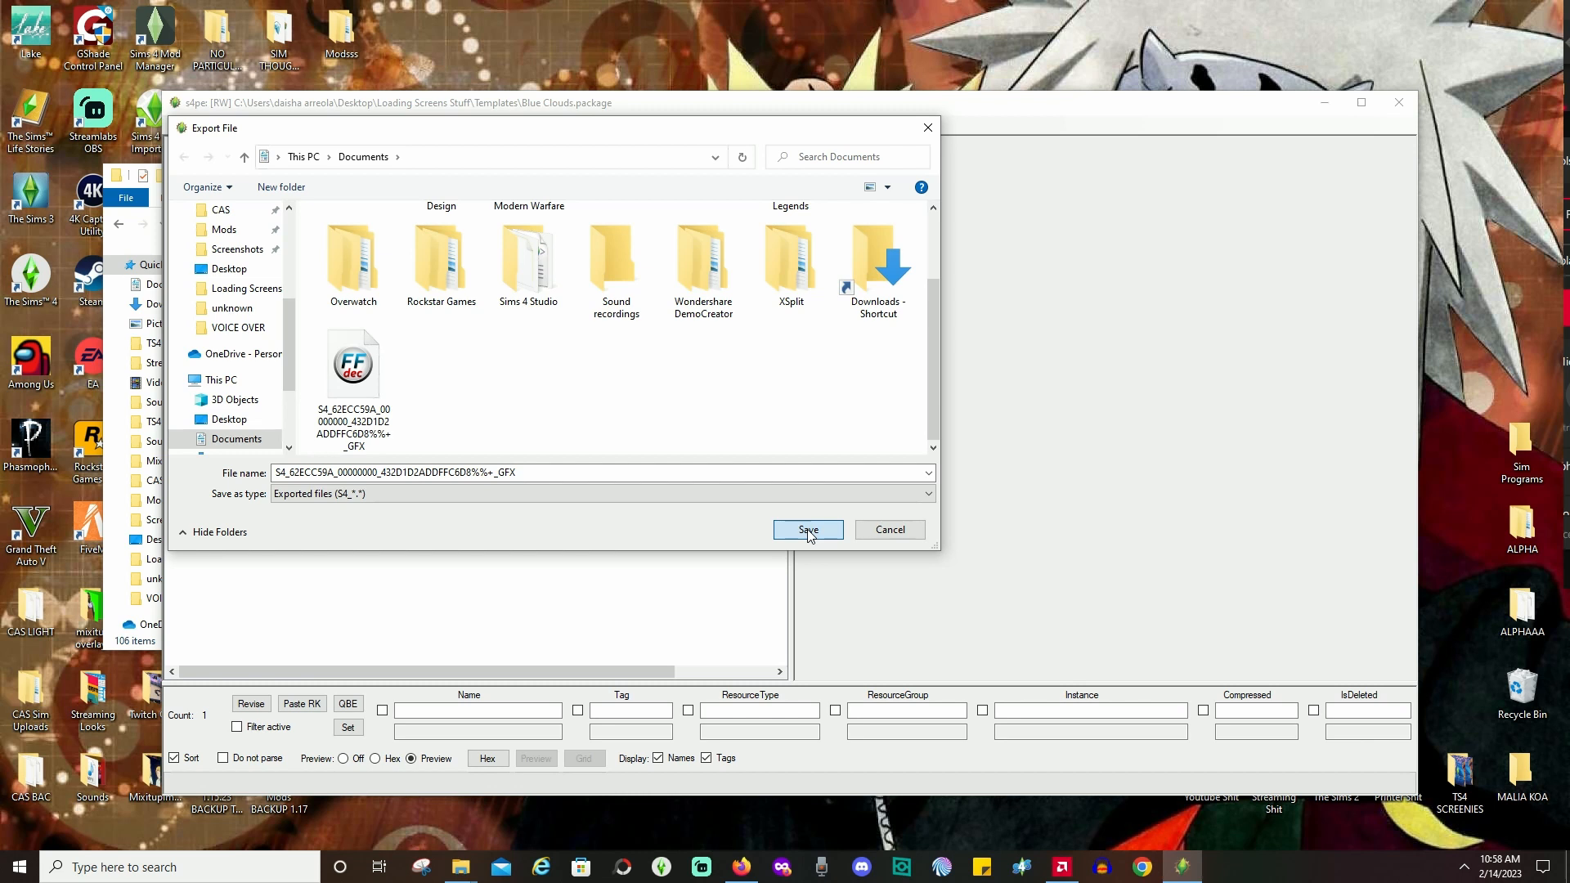
pyautogui.click(808, 530)
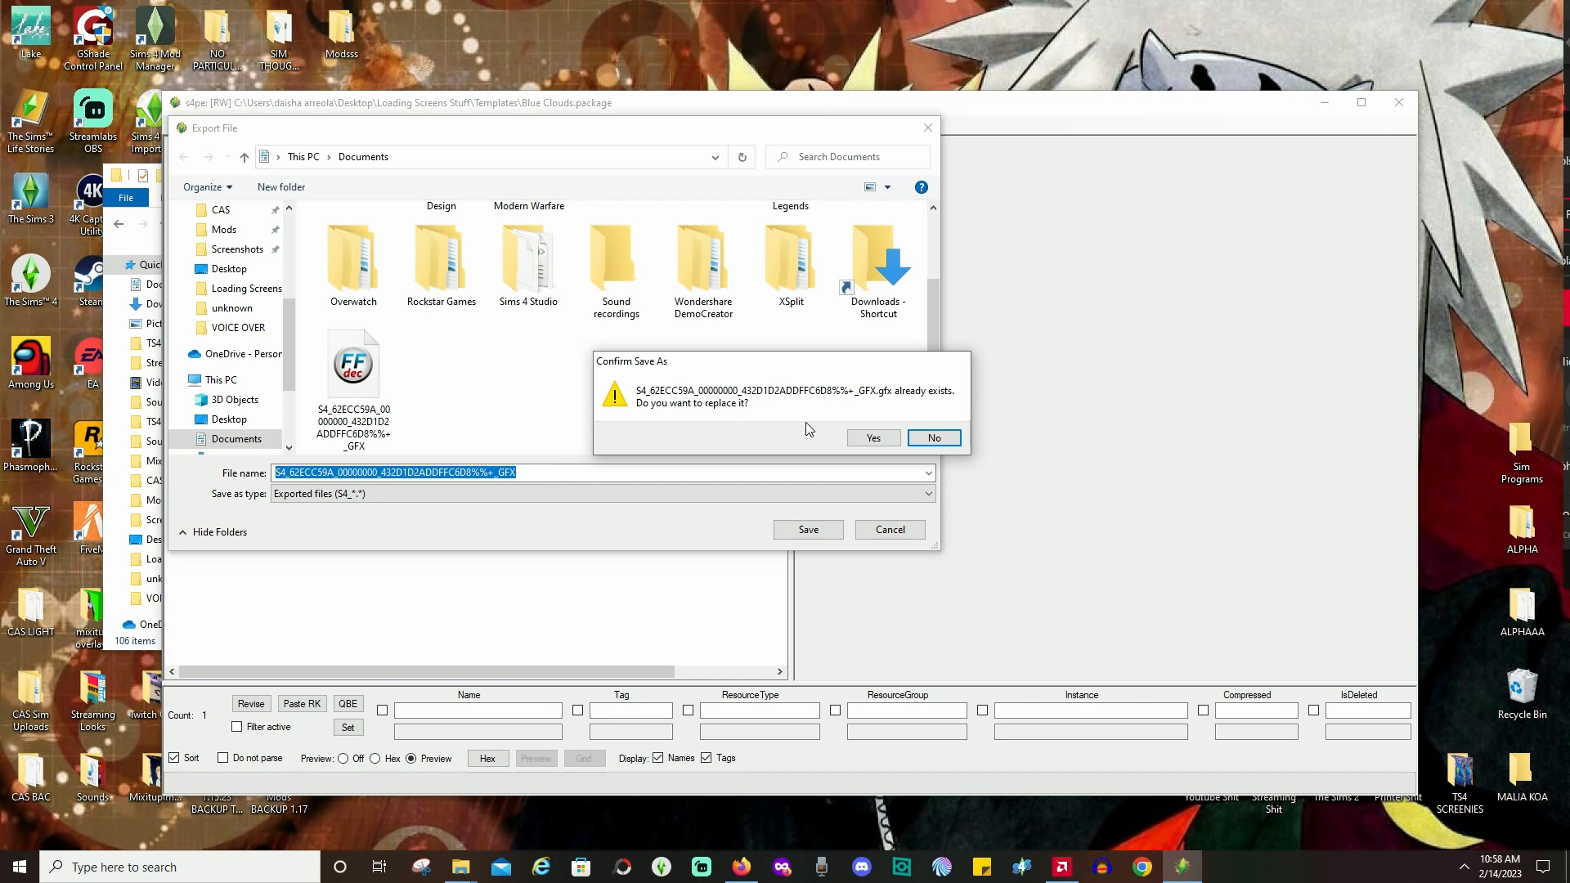
pyautogui.click(873, 440)
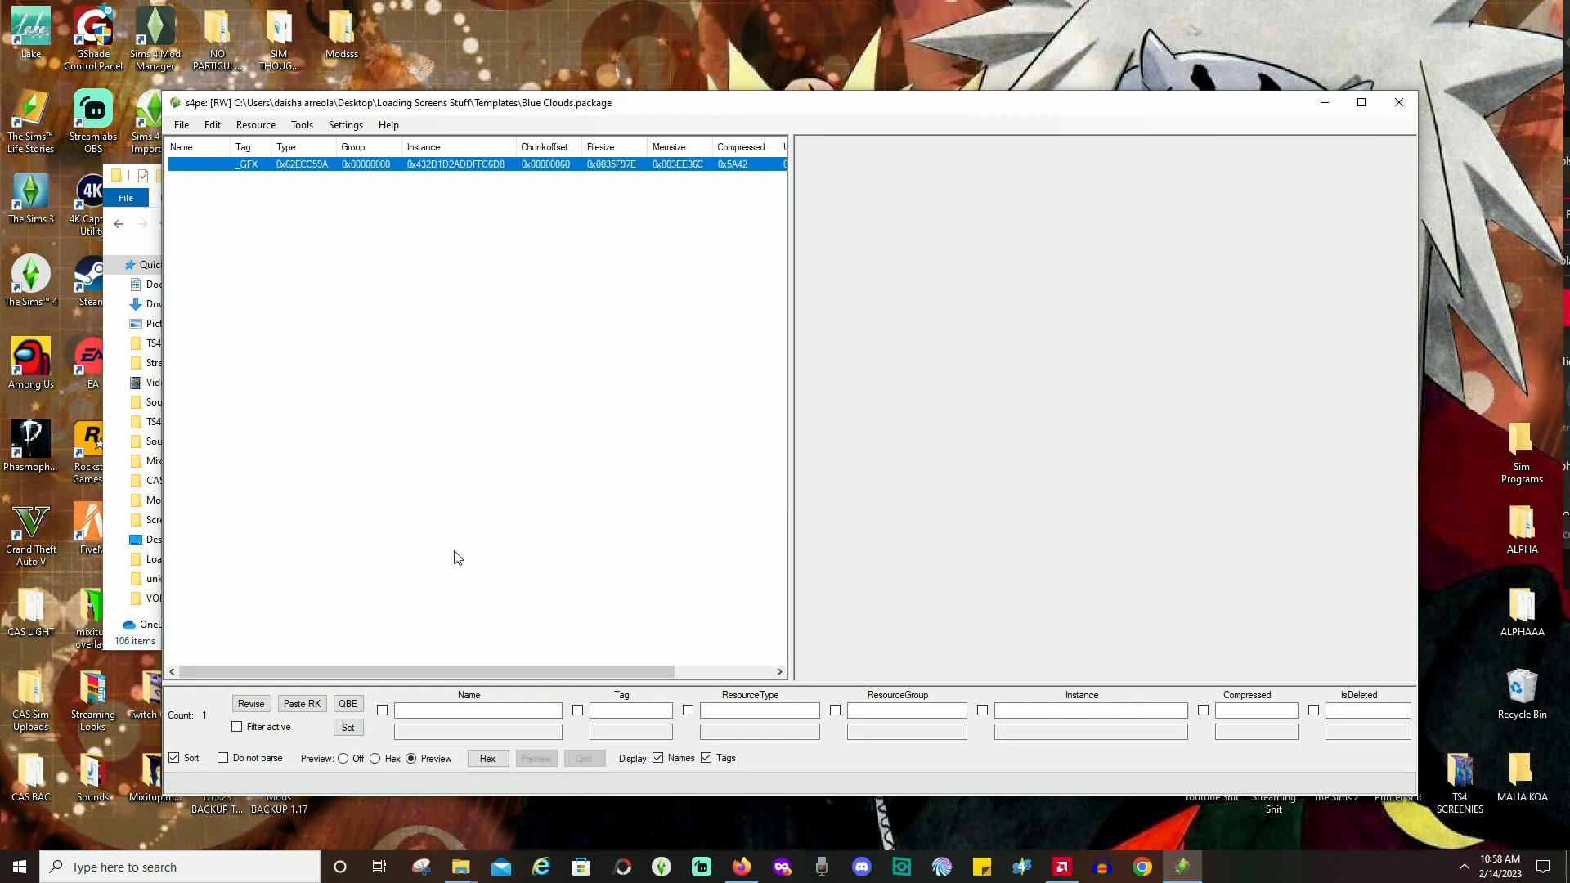
# Minimize s4pe and launch JPEXS Free Flash Decompiler from its shortcut in the Loading Screens Stuff folder.
pyautogui.click(1322, 102)
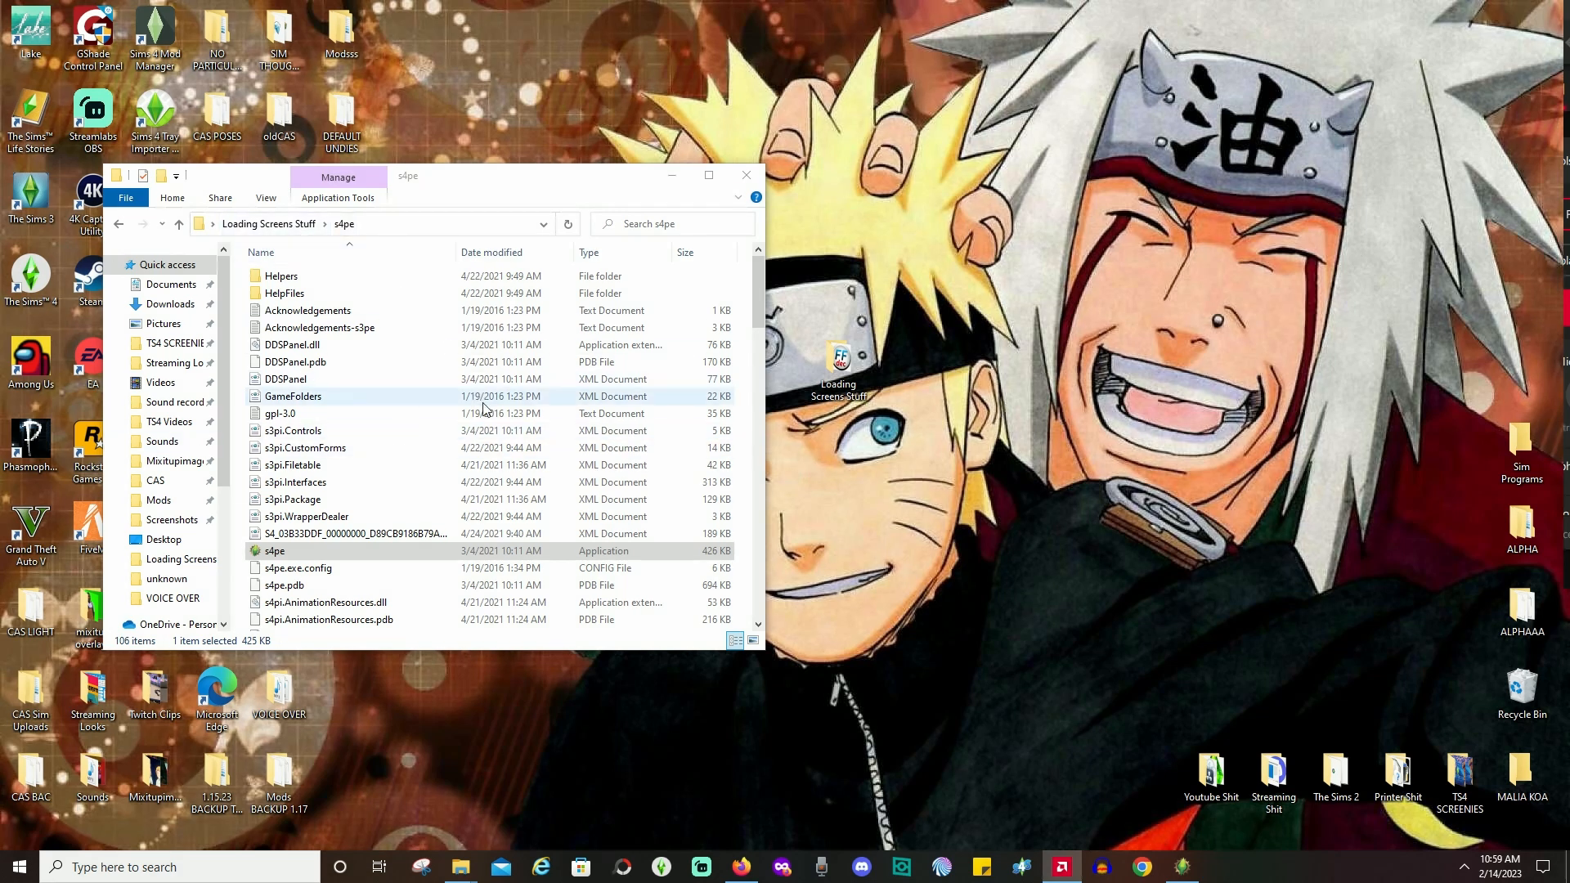
pyautogui.click(1192, 865)
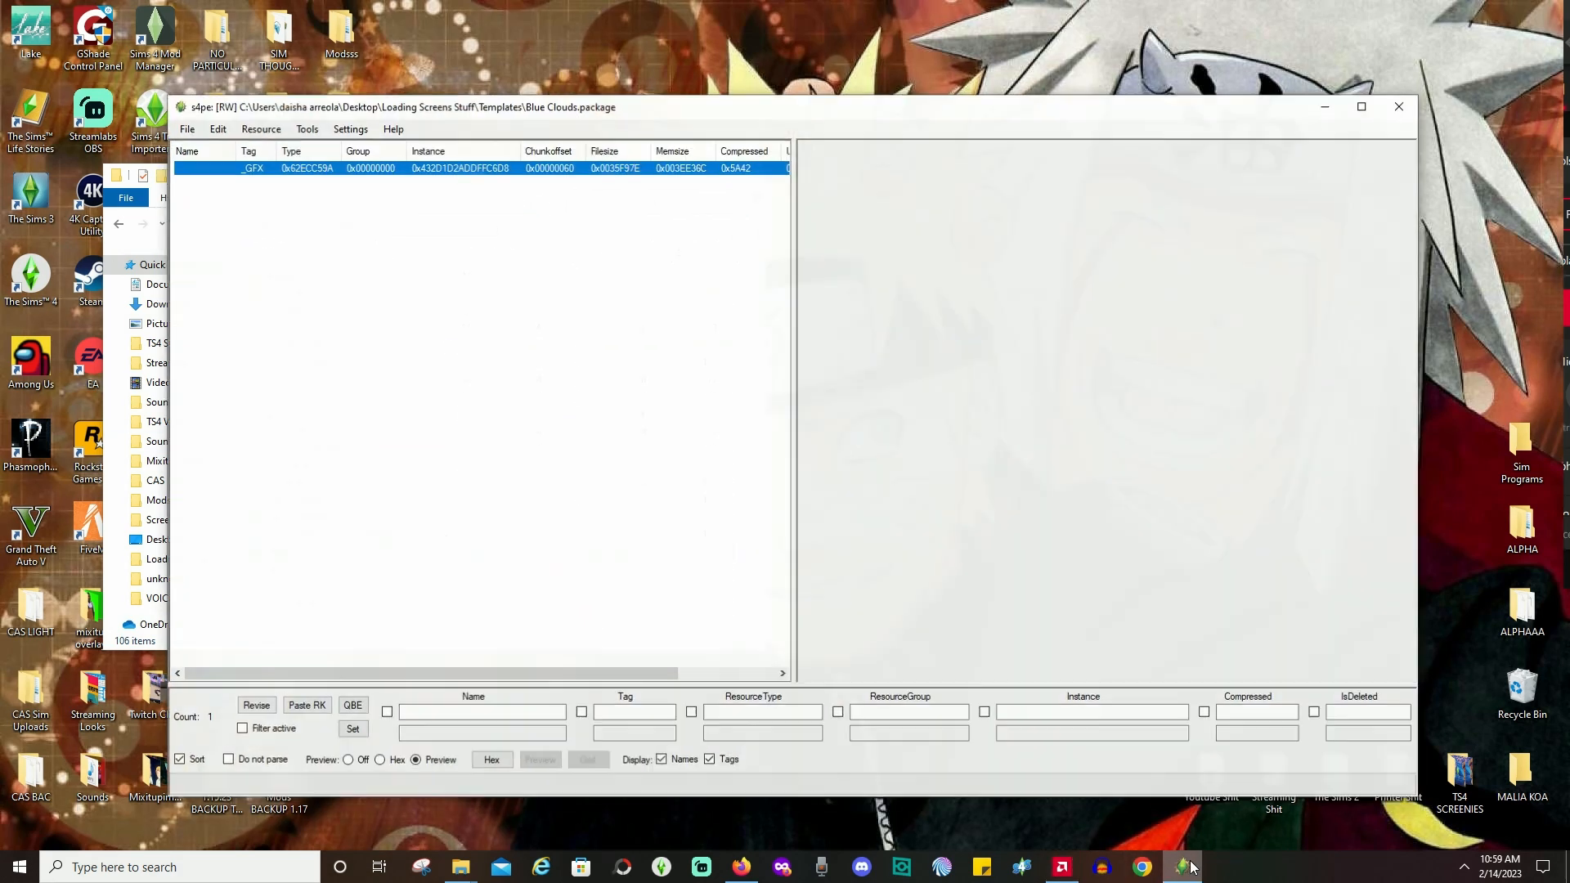
pyautogui.click(1324, 105)
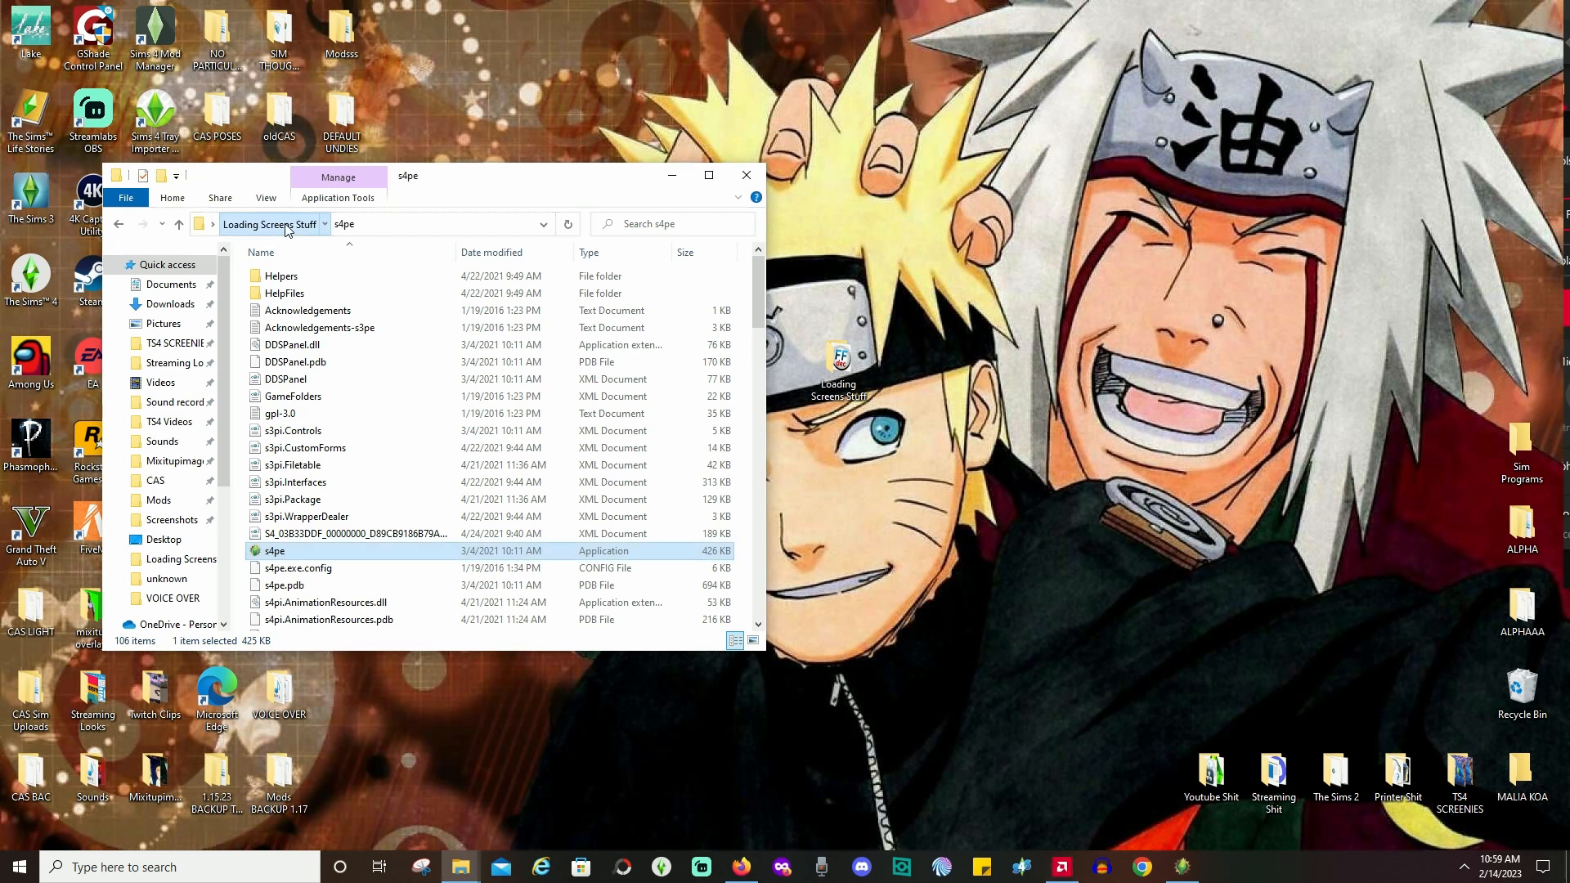
pyautogui.click(286, 226)
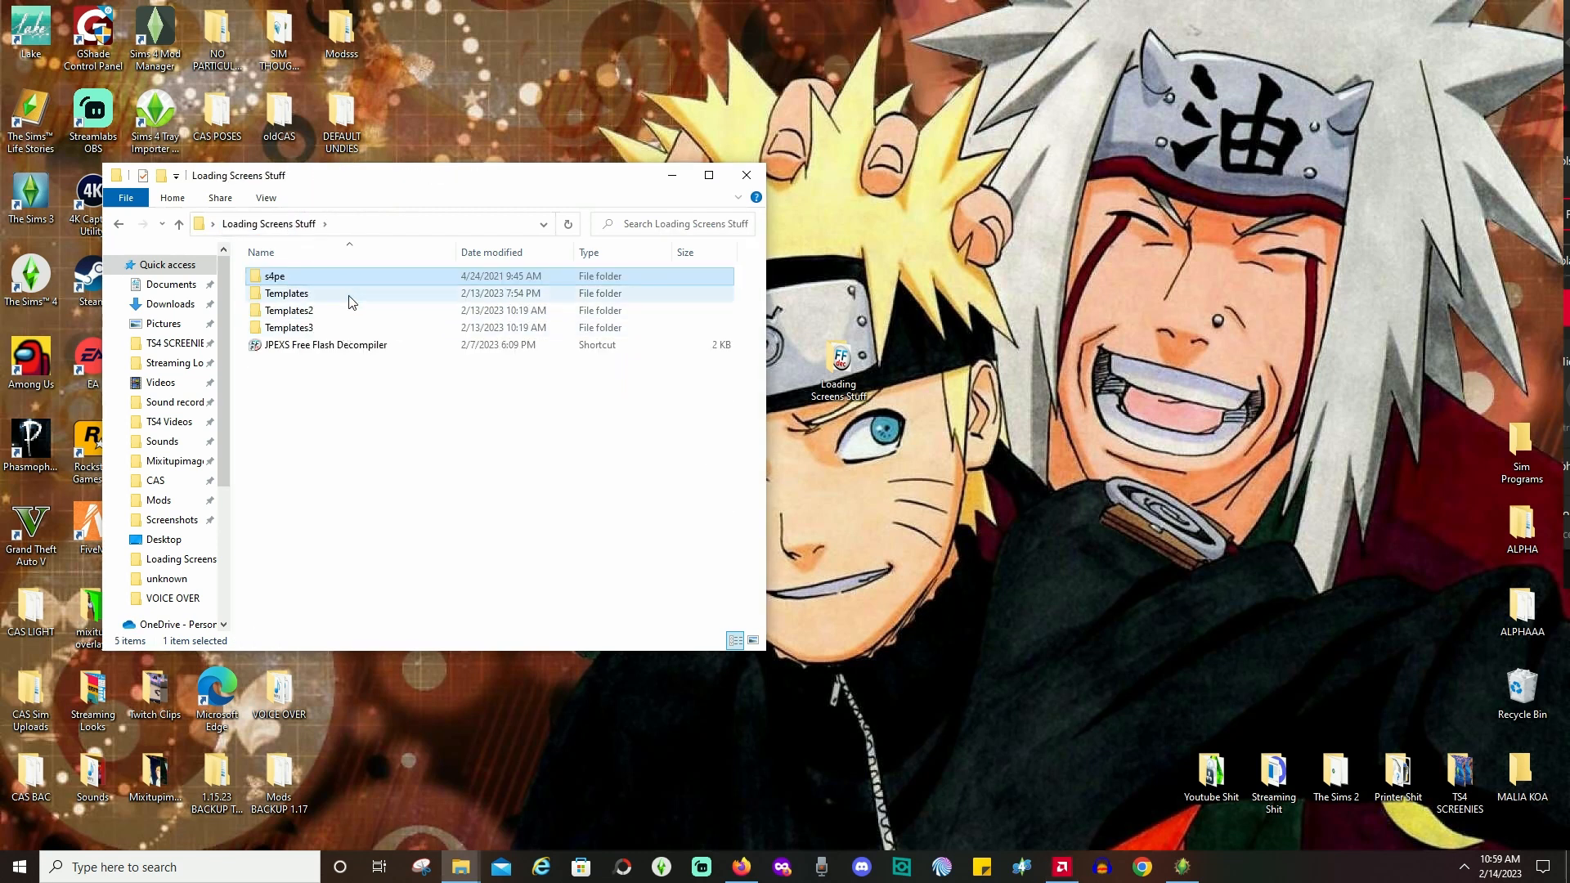
pyautogui.doubleClick(342, 346)
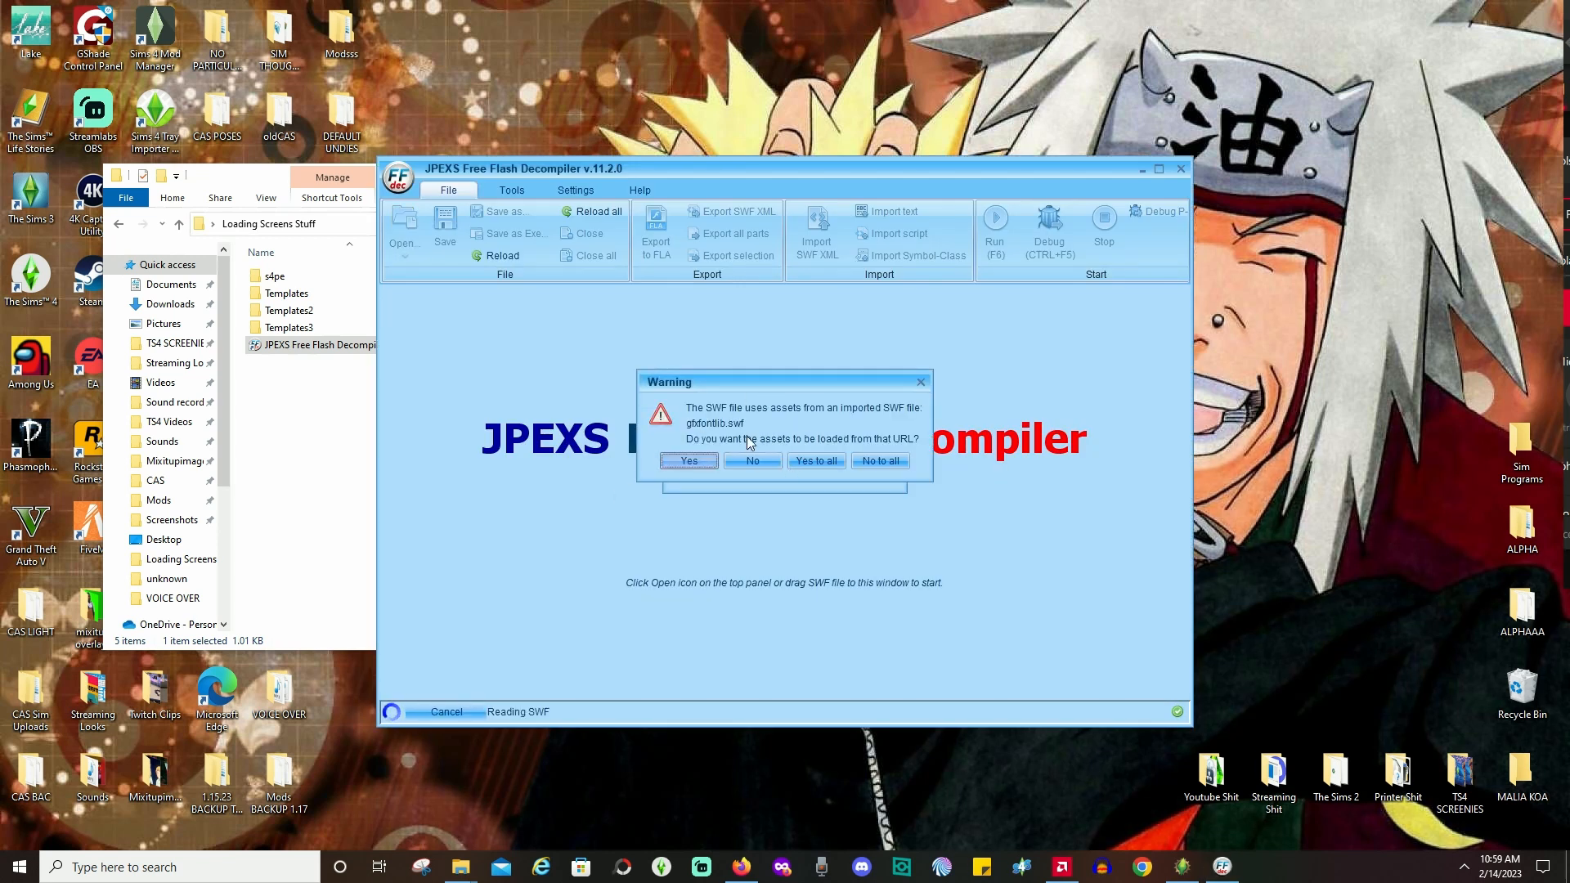
# Decline loading all imported SWF assets and replace the DefineBitsLossless2 (109) image with the Nezuko picture.
pyautogui.click(890, 460)
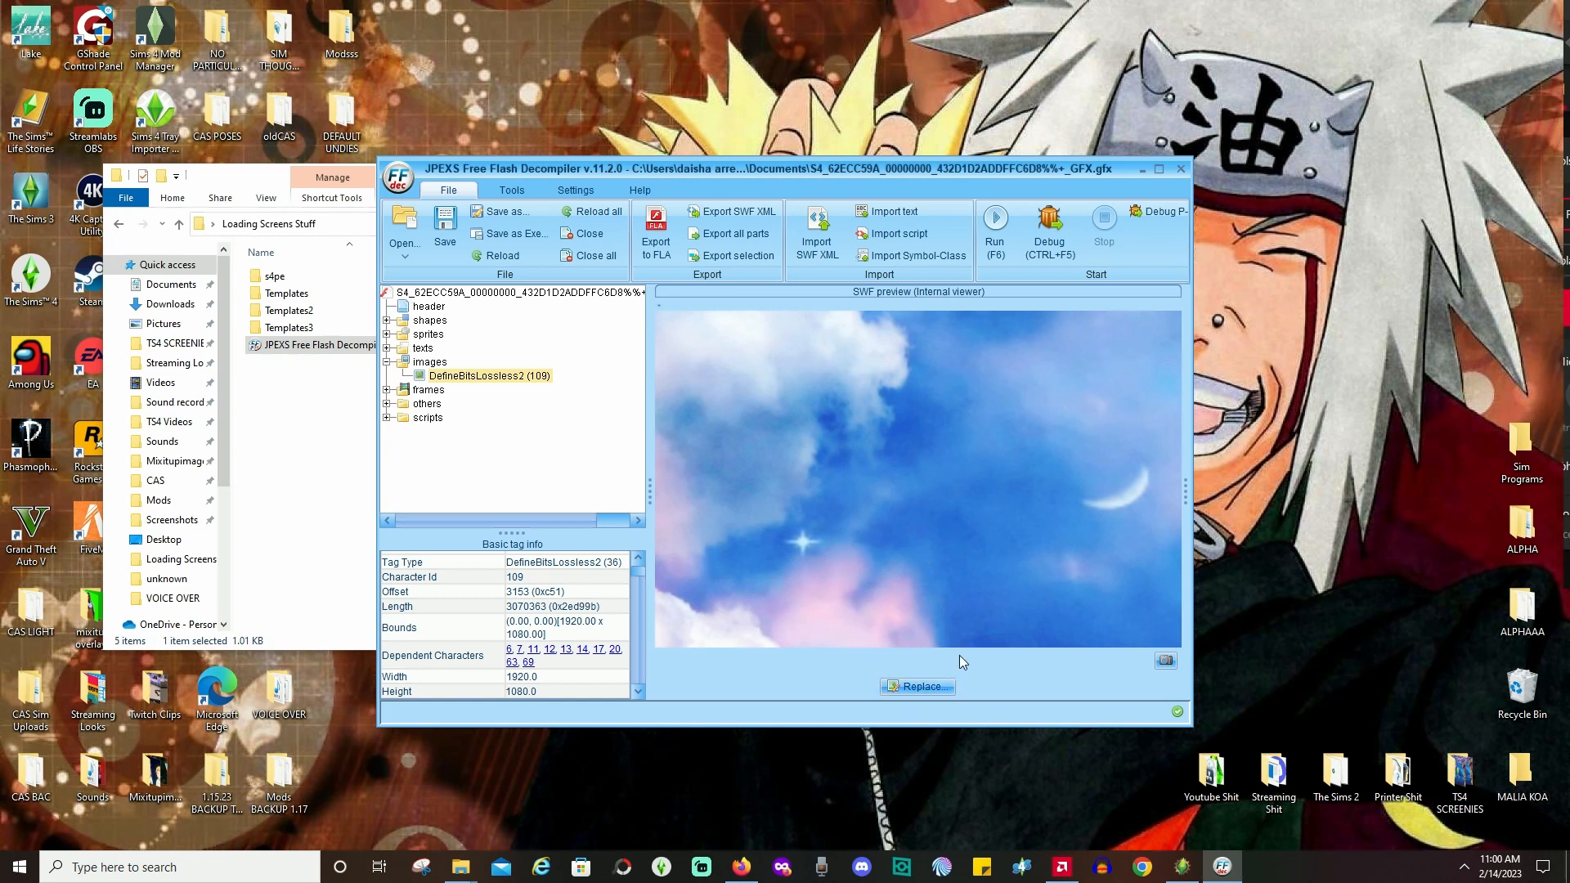
pyautogui.click(925, 683)
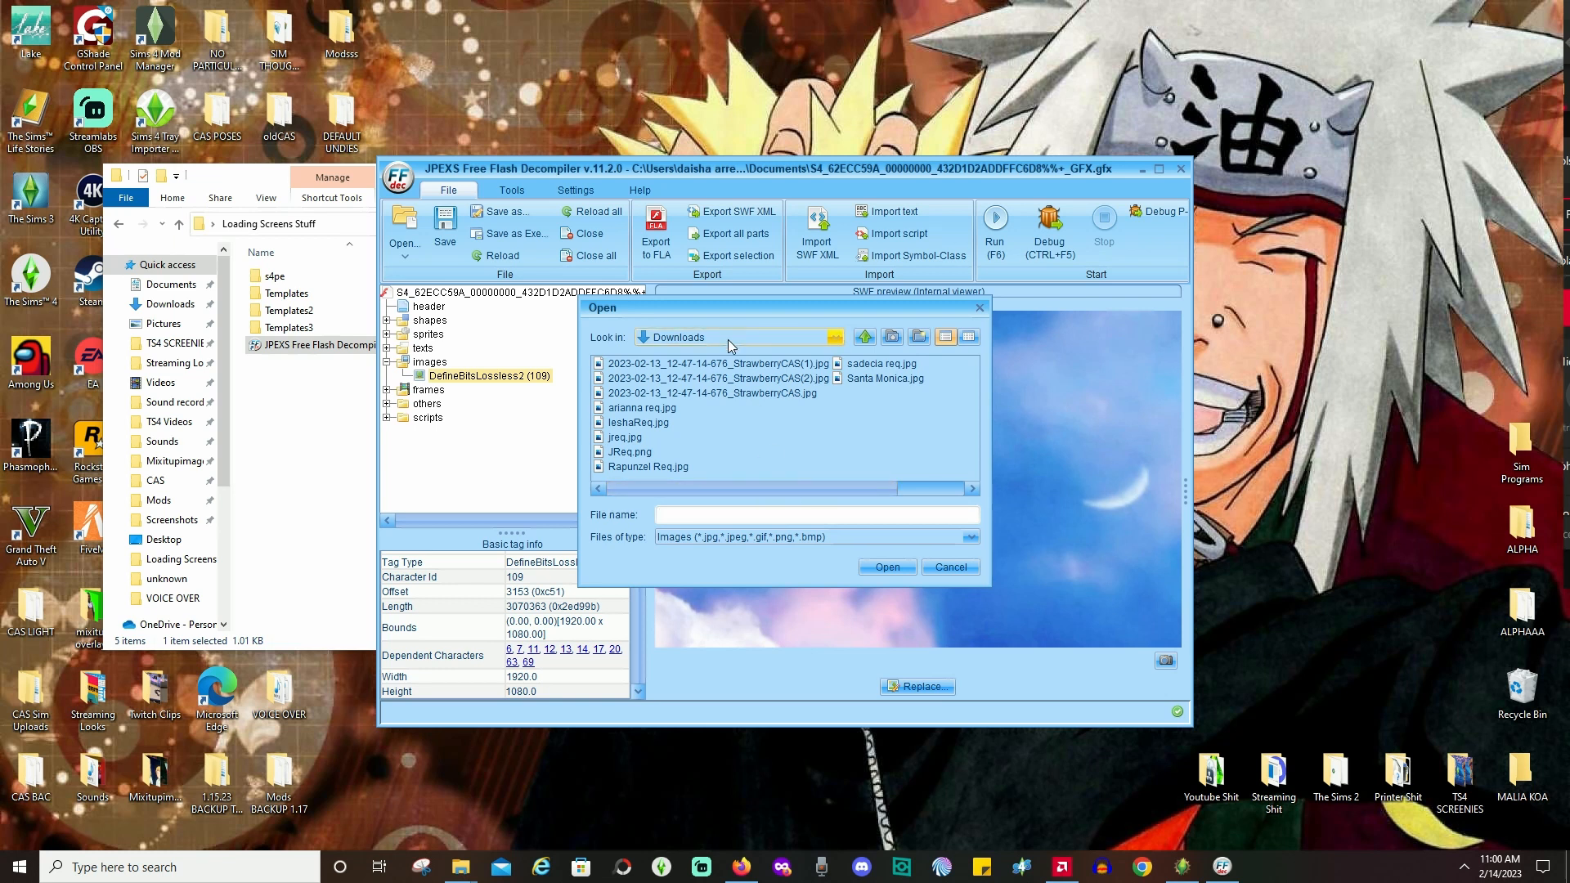
pyautogui.moveTo(642, 484); pyautogui.dragTo(764, 444)
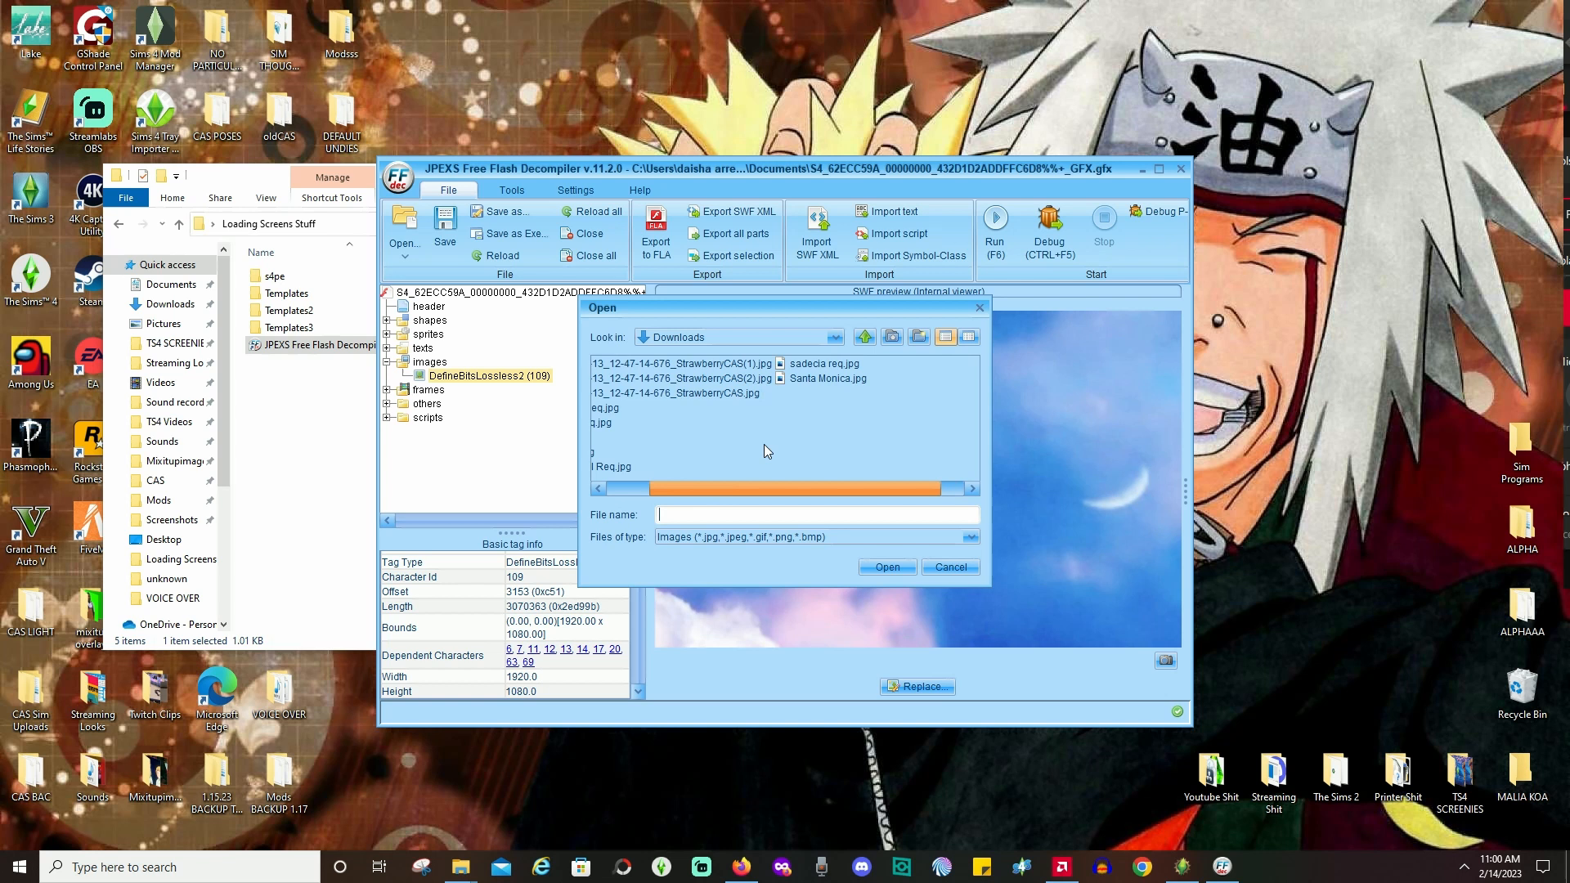
pyautogui.click(830, 364)
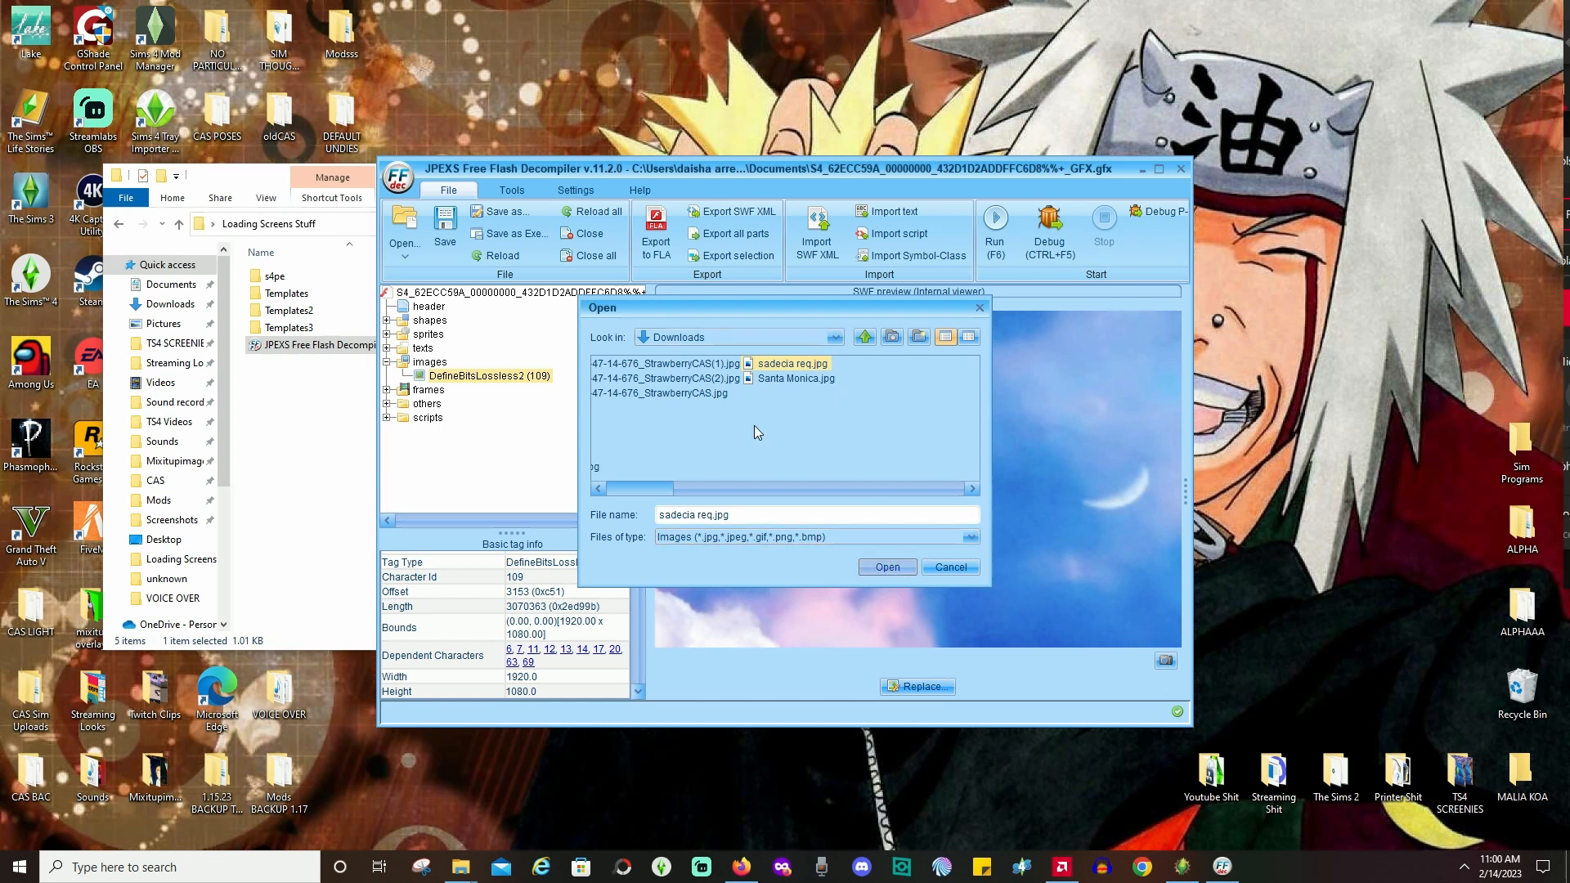
pyautogui.click(890, 568)
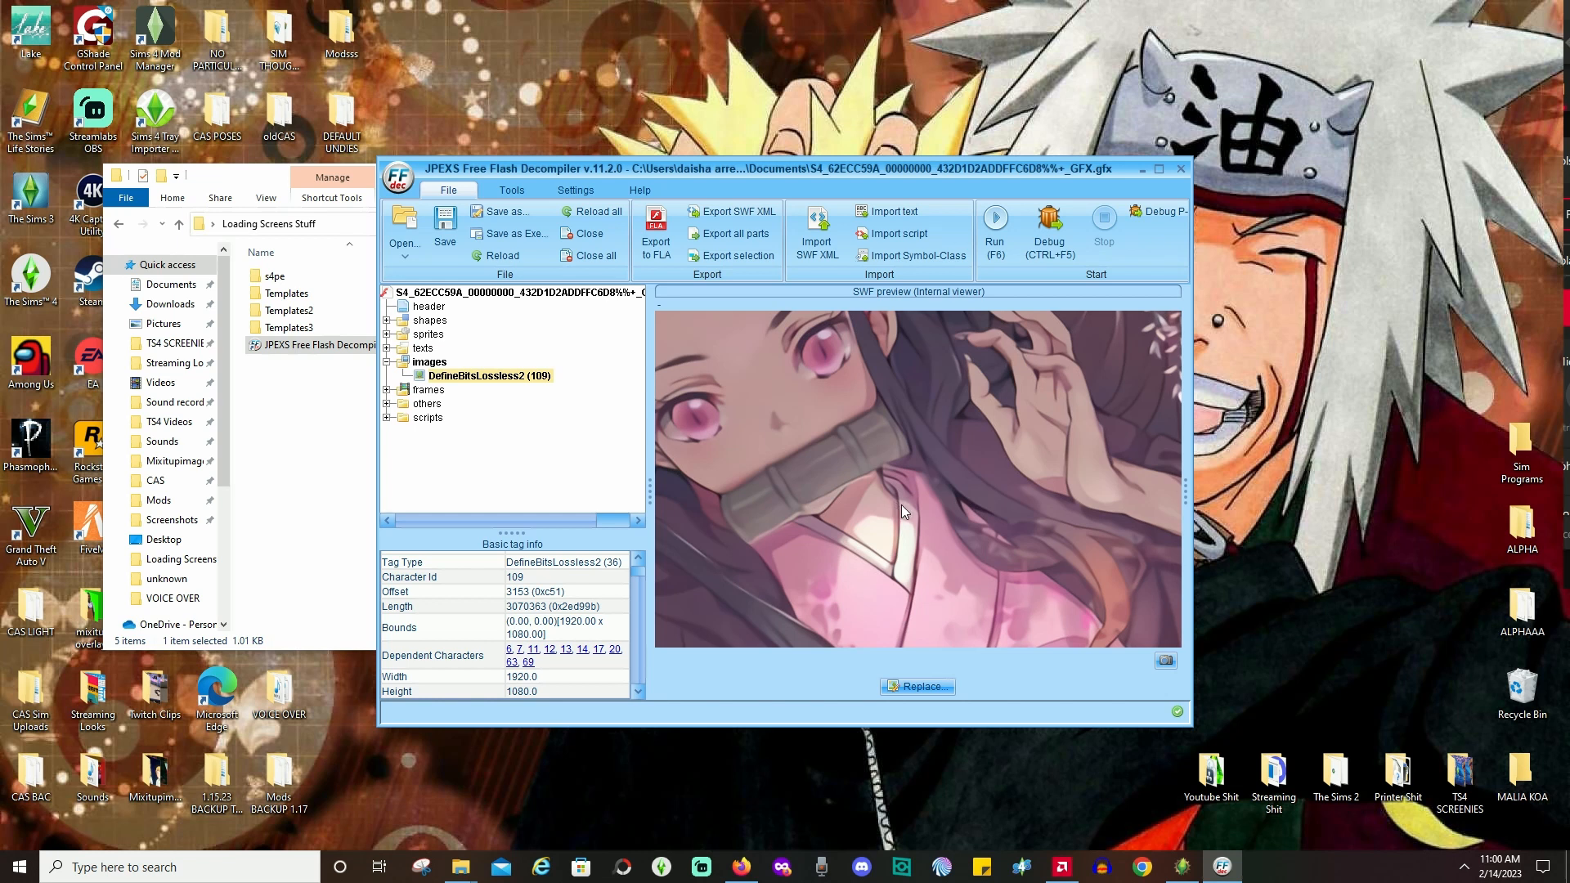
# Save the edited GFX file and close JPEXS Free Flash Decompiler.
pyautogui.click(451, 232)
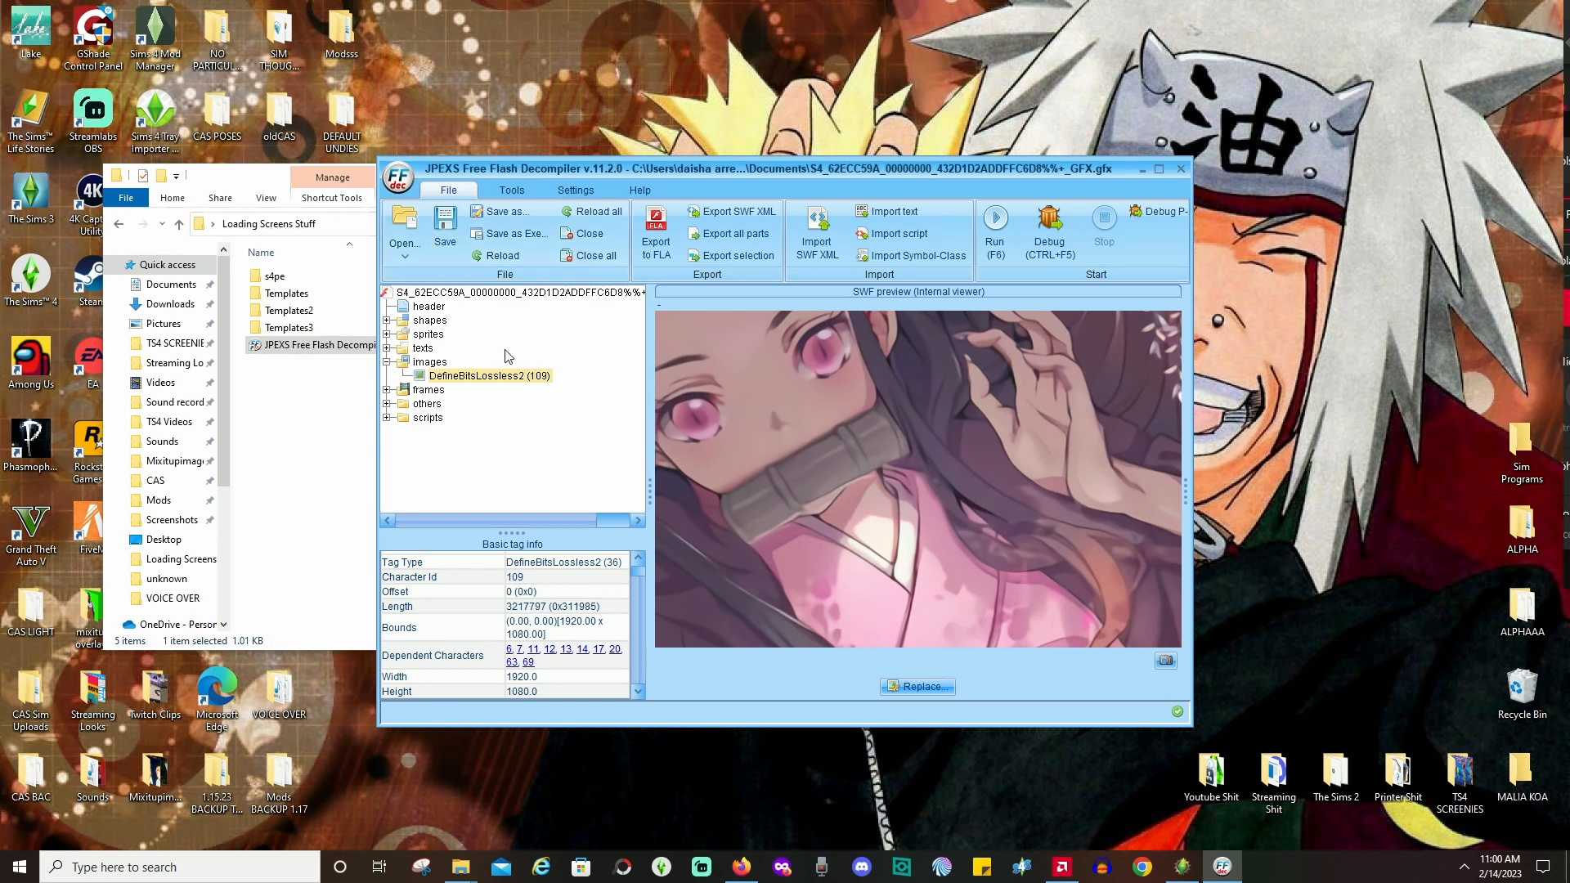
pyautogui.click(445, 221)
pyautogui.click(1180, 170)
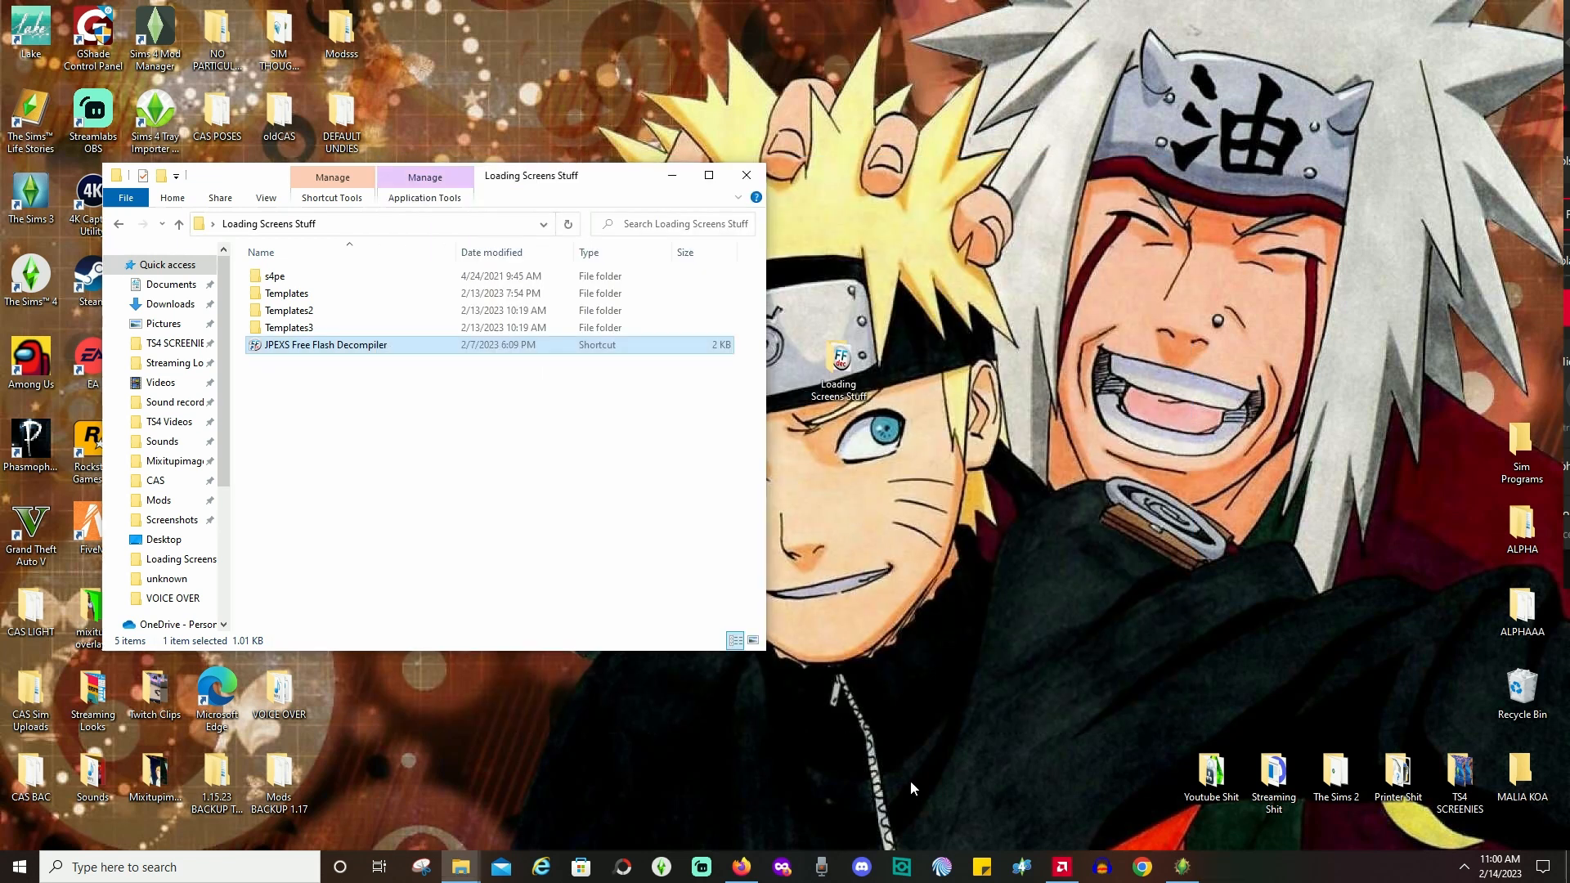
# Switch to s4pe and import the edited _GFX file from Documents into Blue Clouds.package, replacing the duplicate resource.
pyautogui.click(1186, 872)
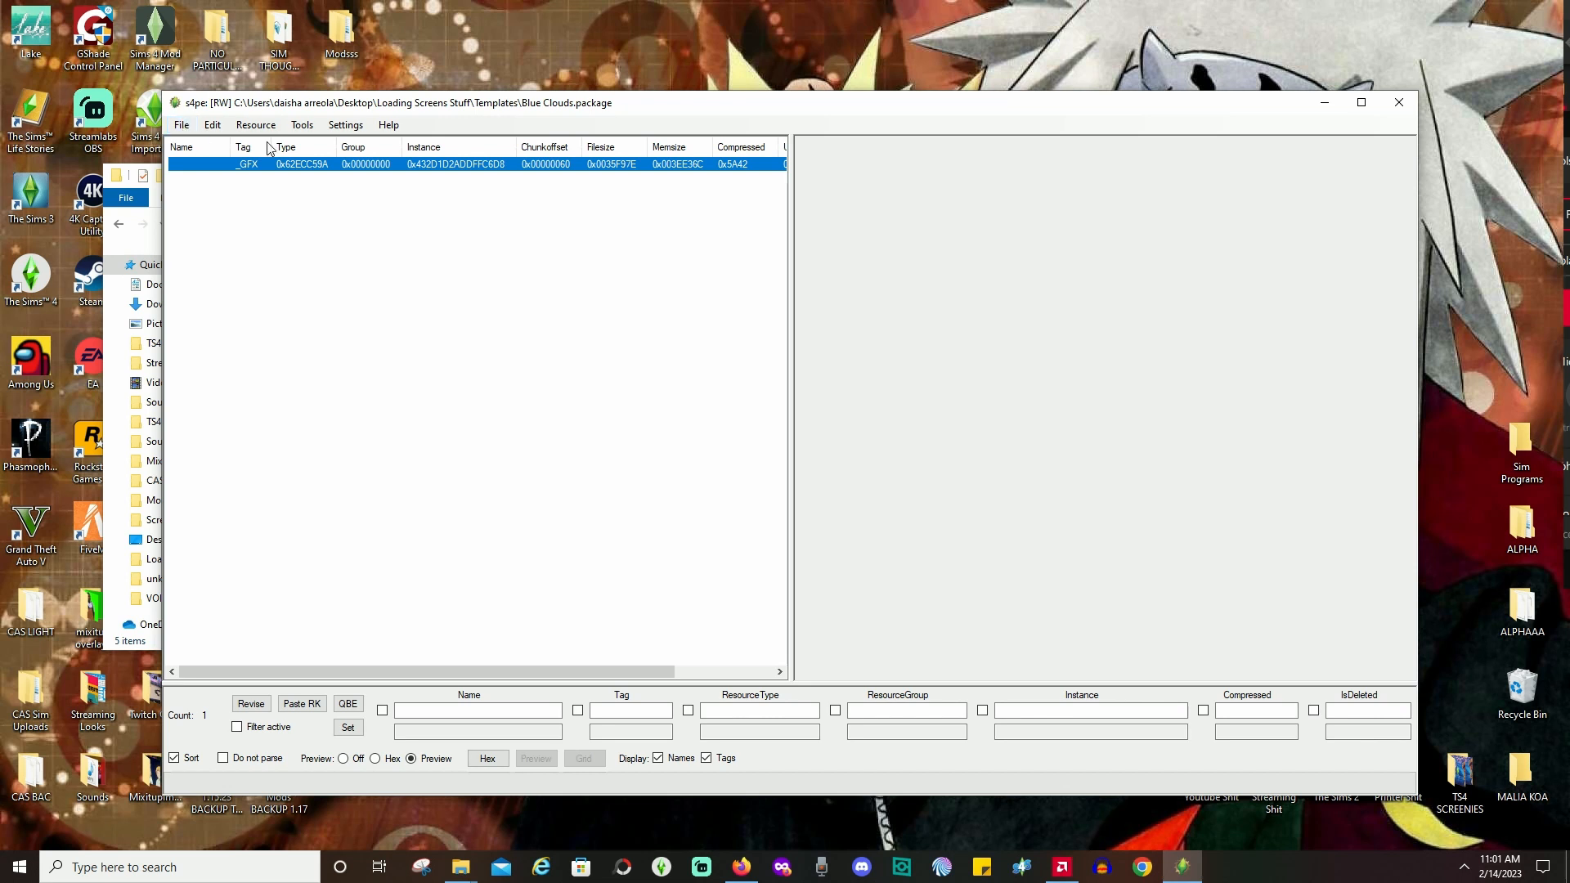
pyautogui.rightClick(422, 167)
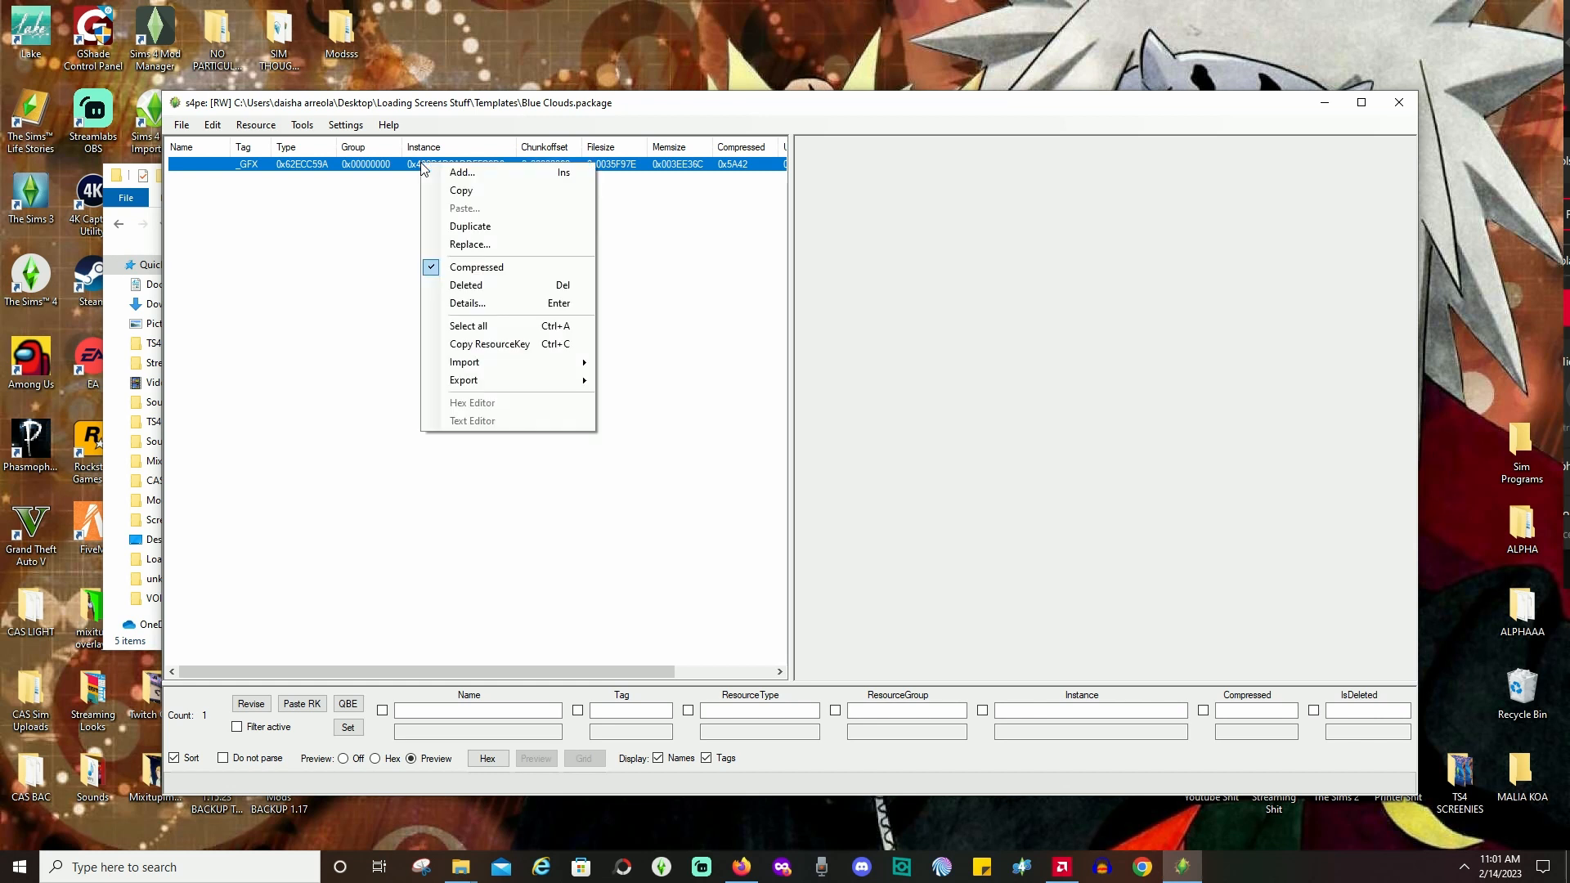
pyautogui.moveTo(500, 370)
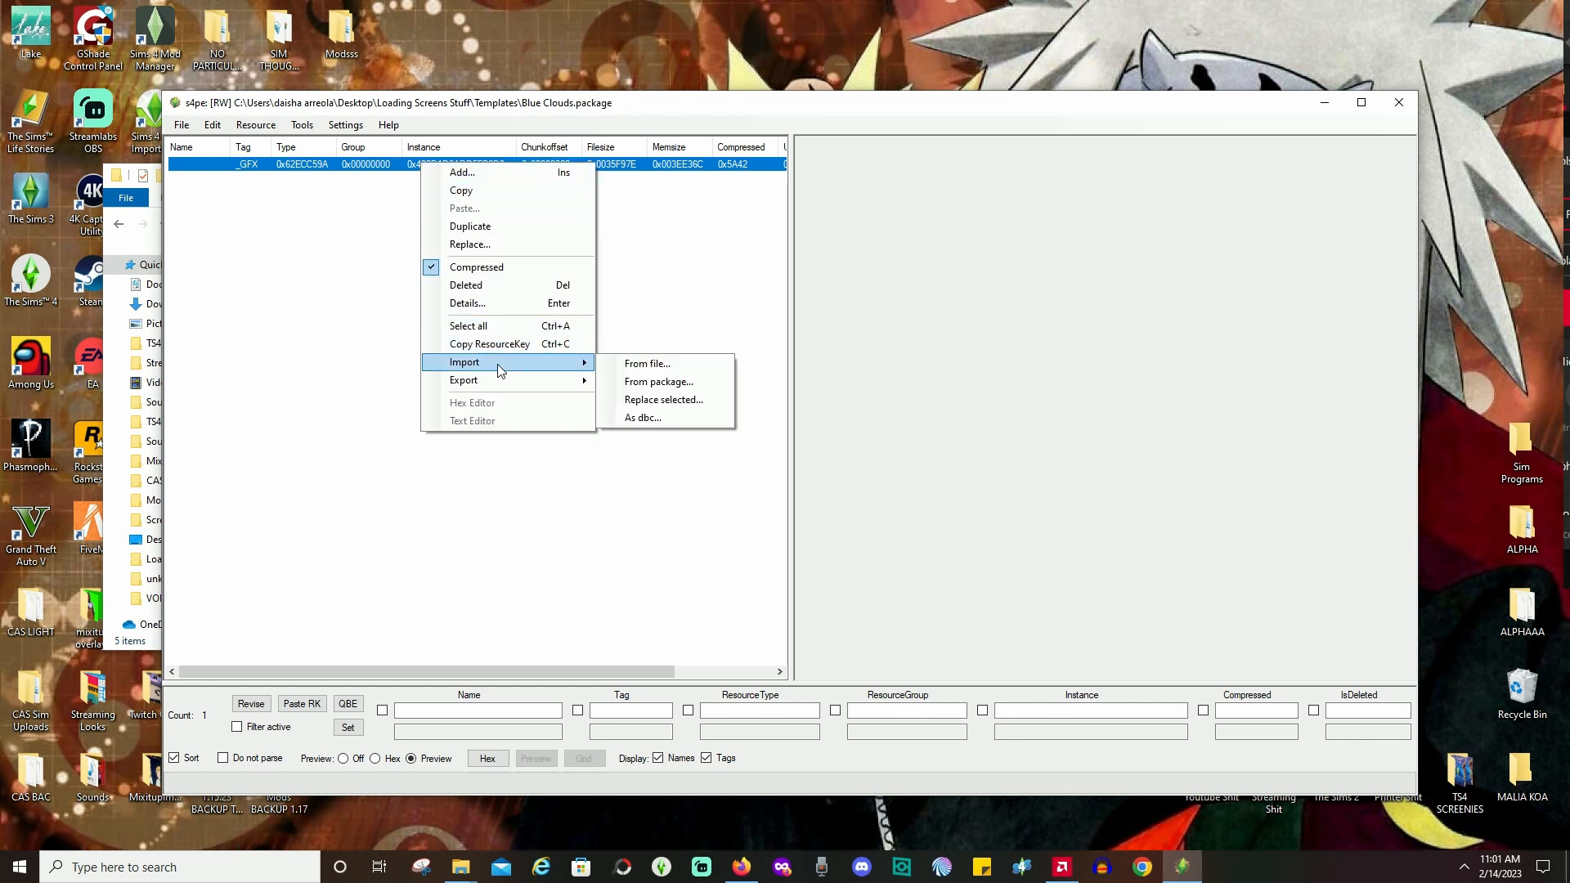
pyautogui.click(640, 365)
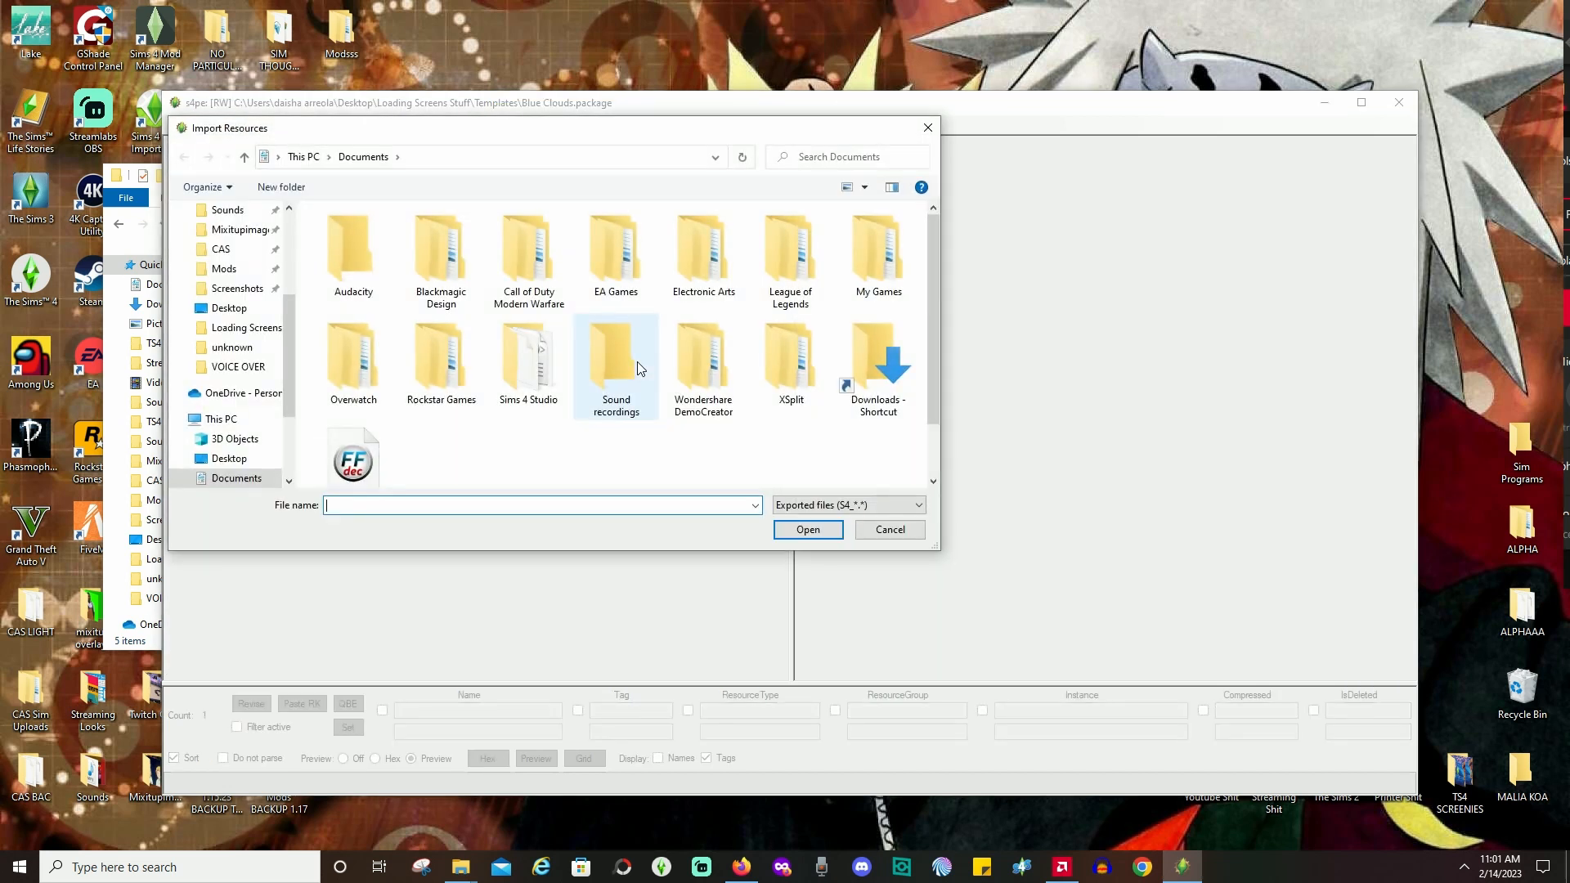
pyautogui.scroll(-1, 505, 288)
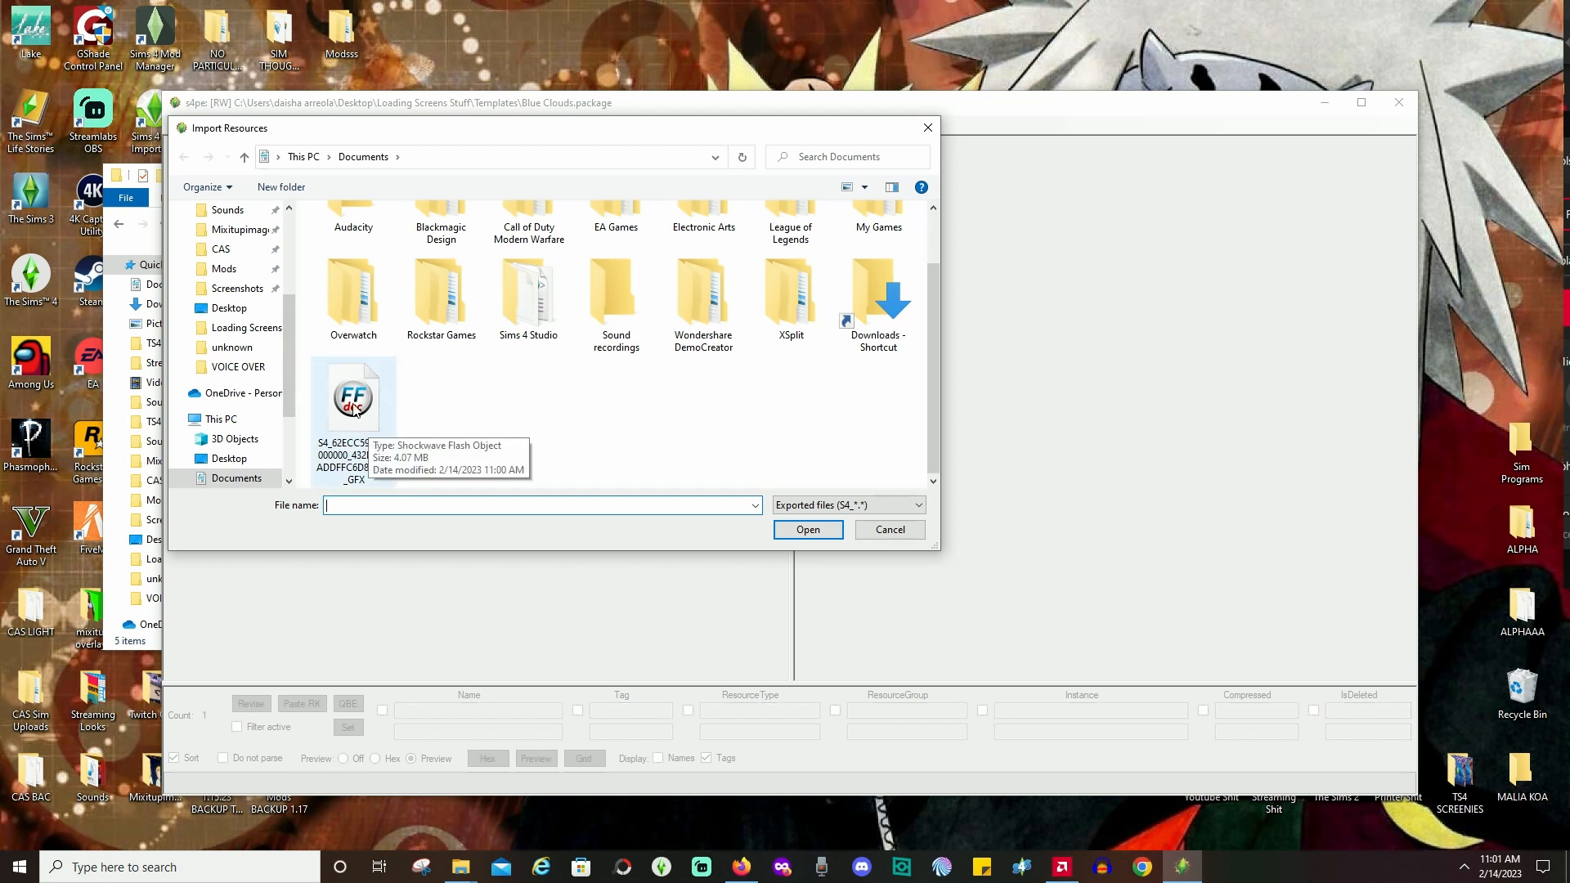
pyautogui.click(354, 409)
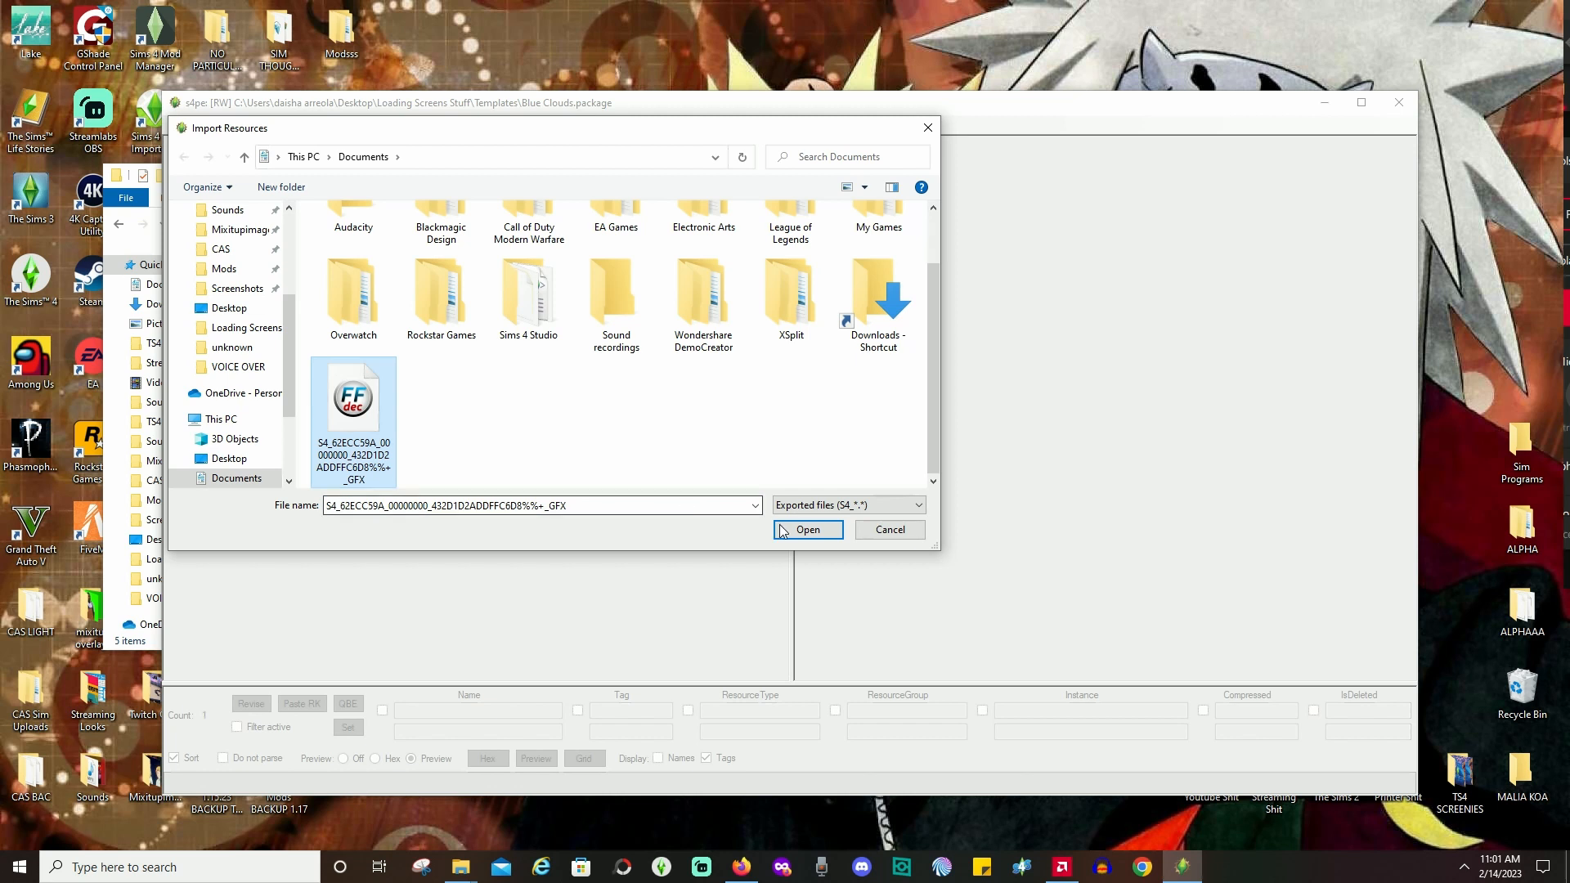
pyautogui.click(810, 530)
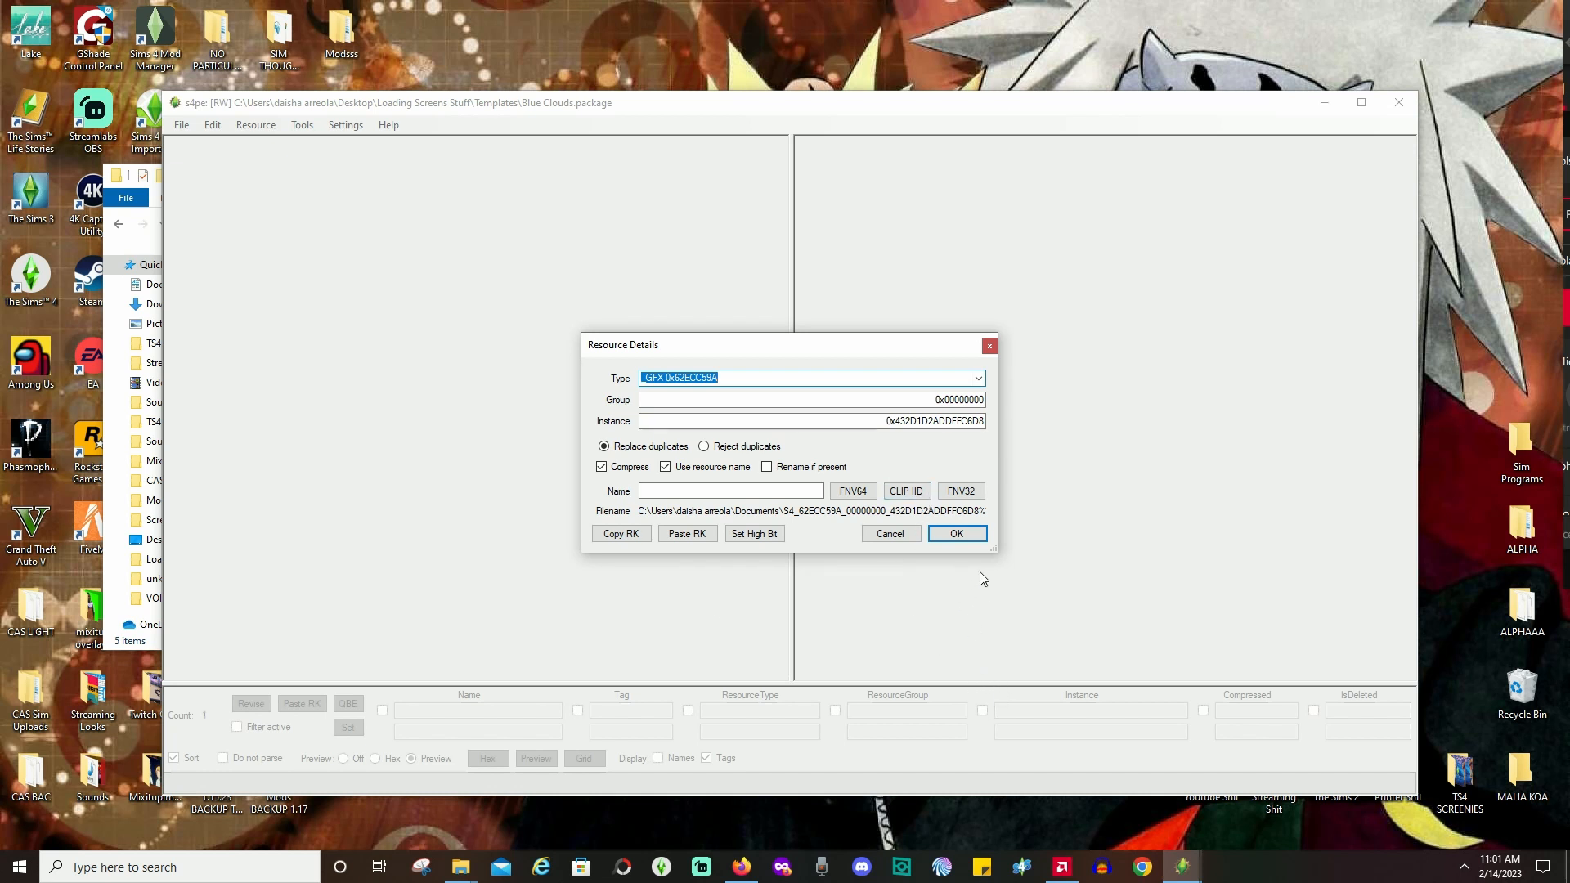
pyautogui.click(955, 534)
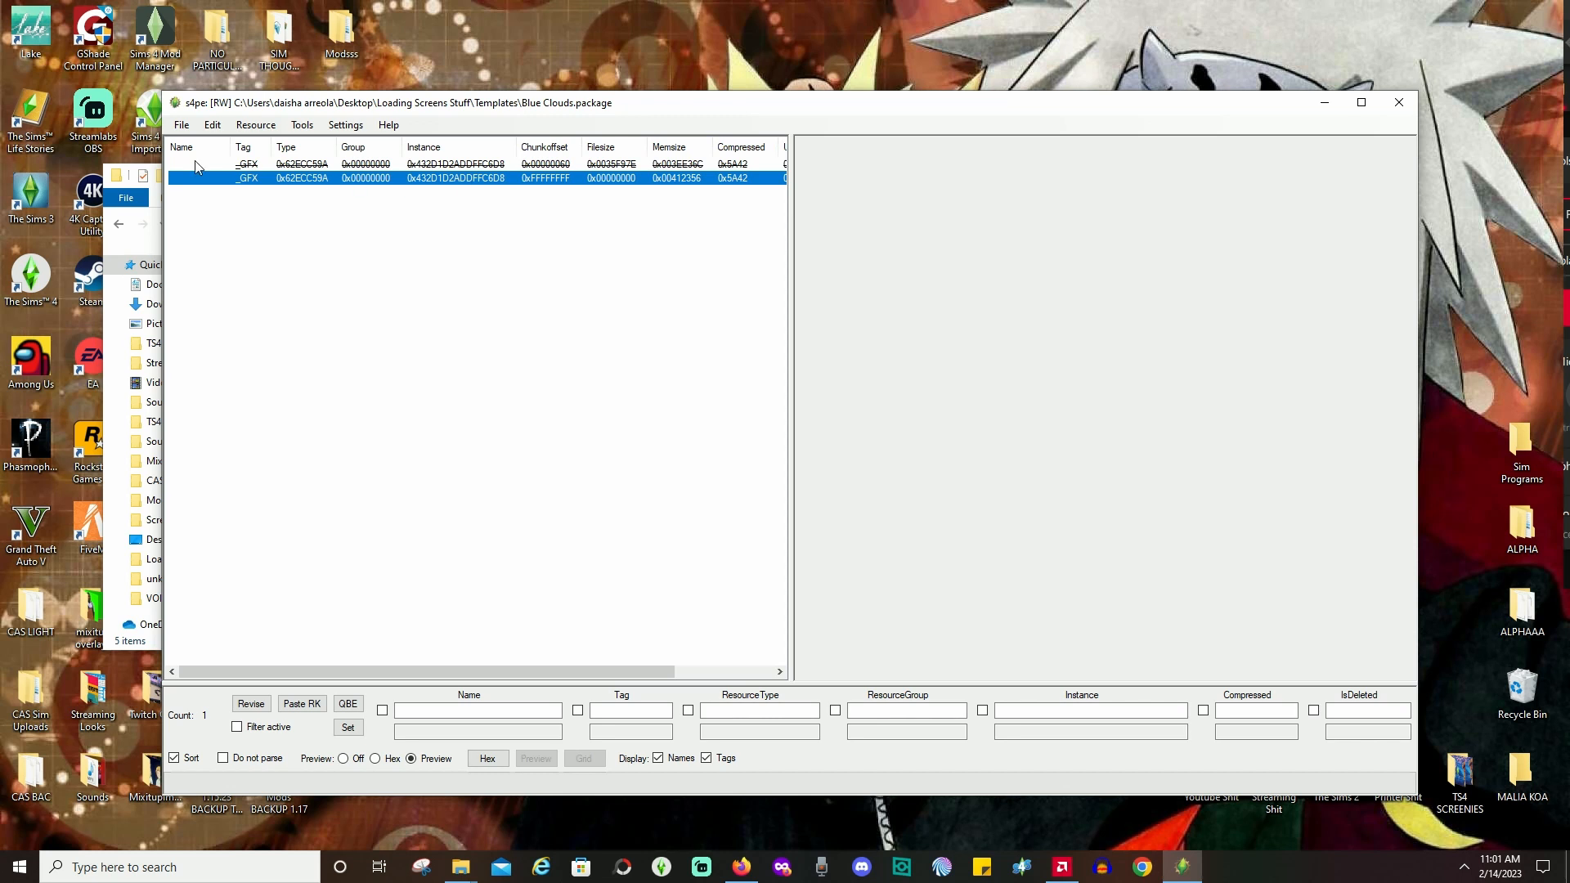
# Save the Blue Clouds package and close s4pe.
pyautogui.click(181, 126)
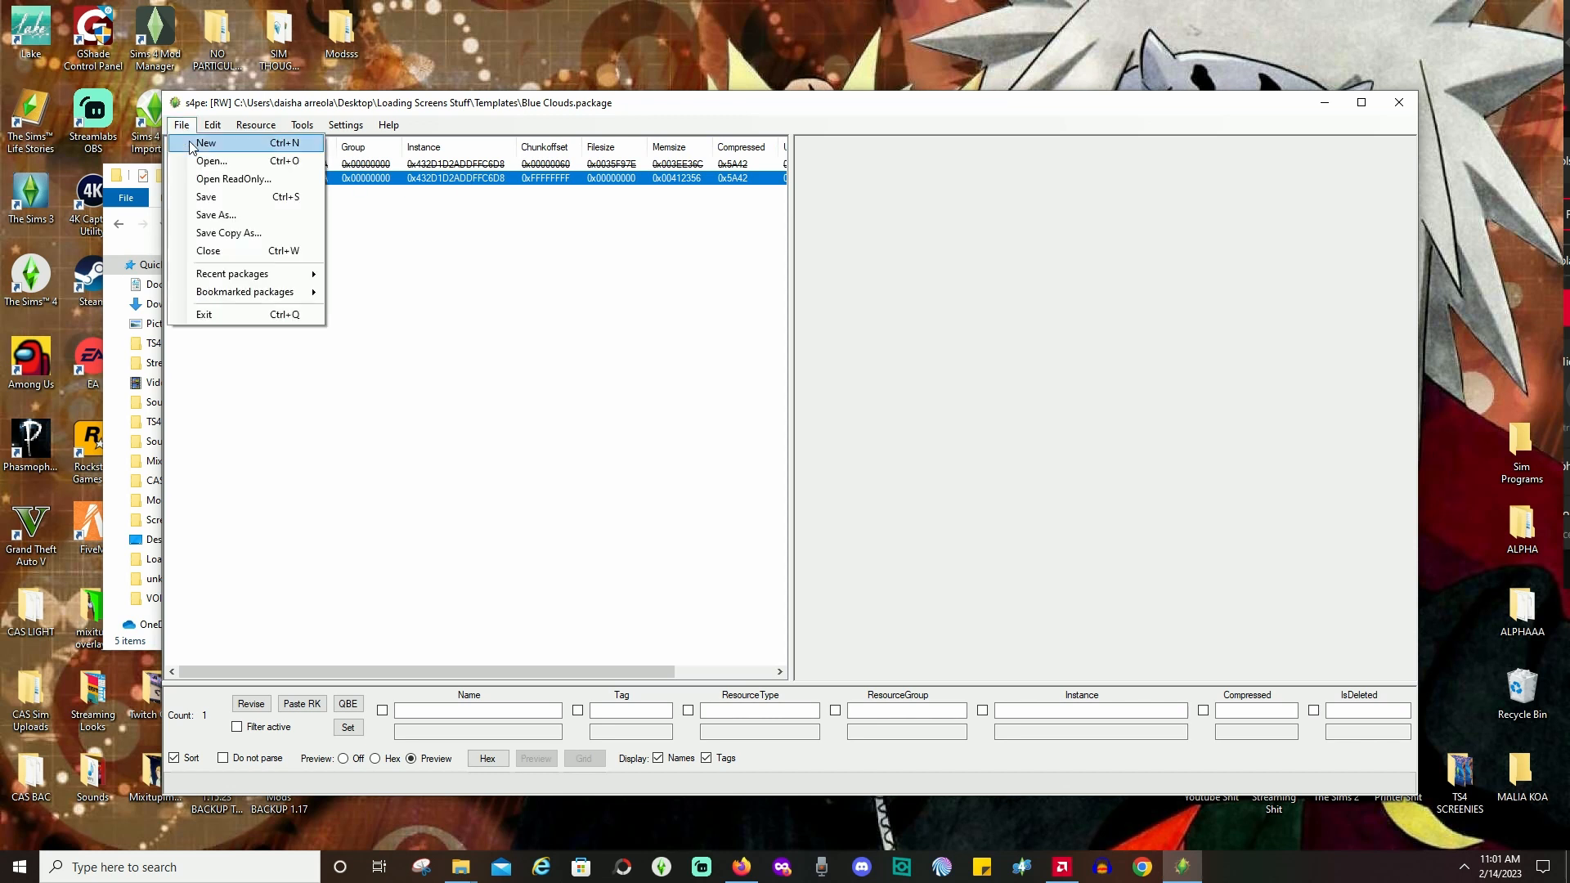
pyautogui.click(222, 198)
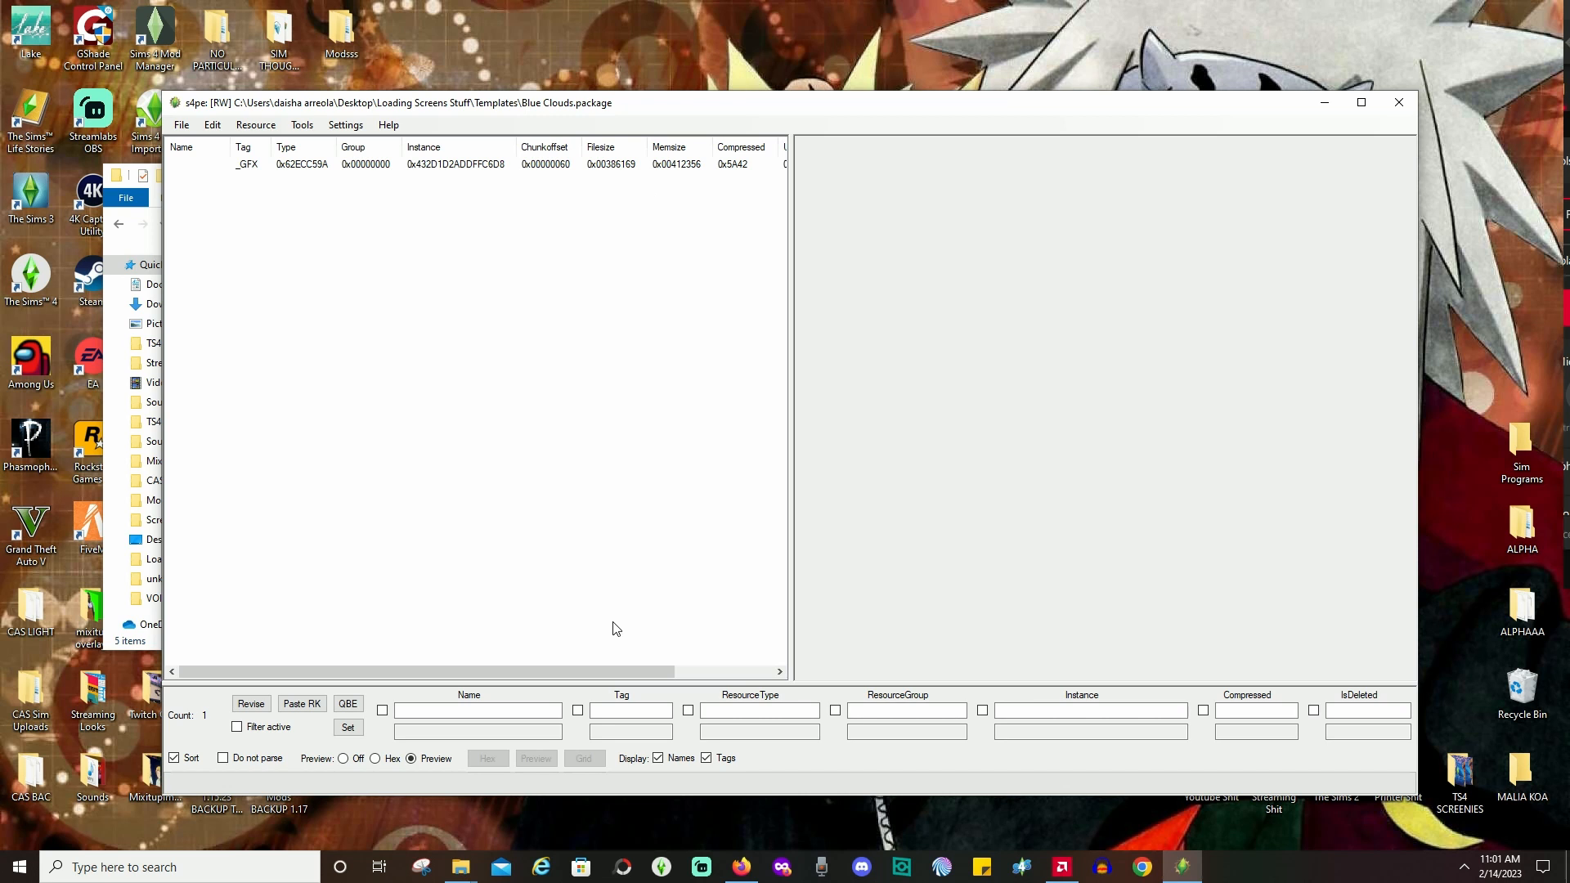
pyautogui.click(1399, 104)
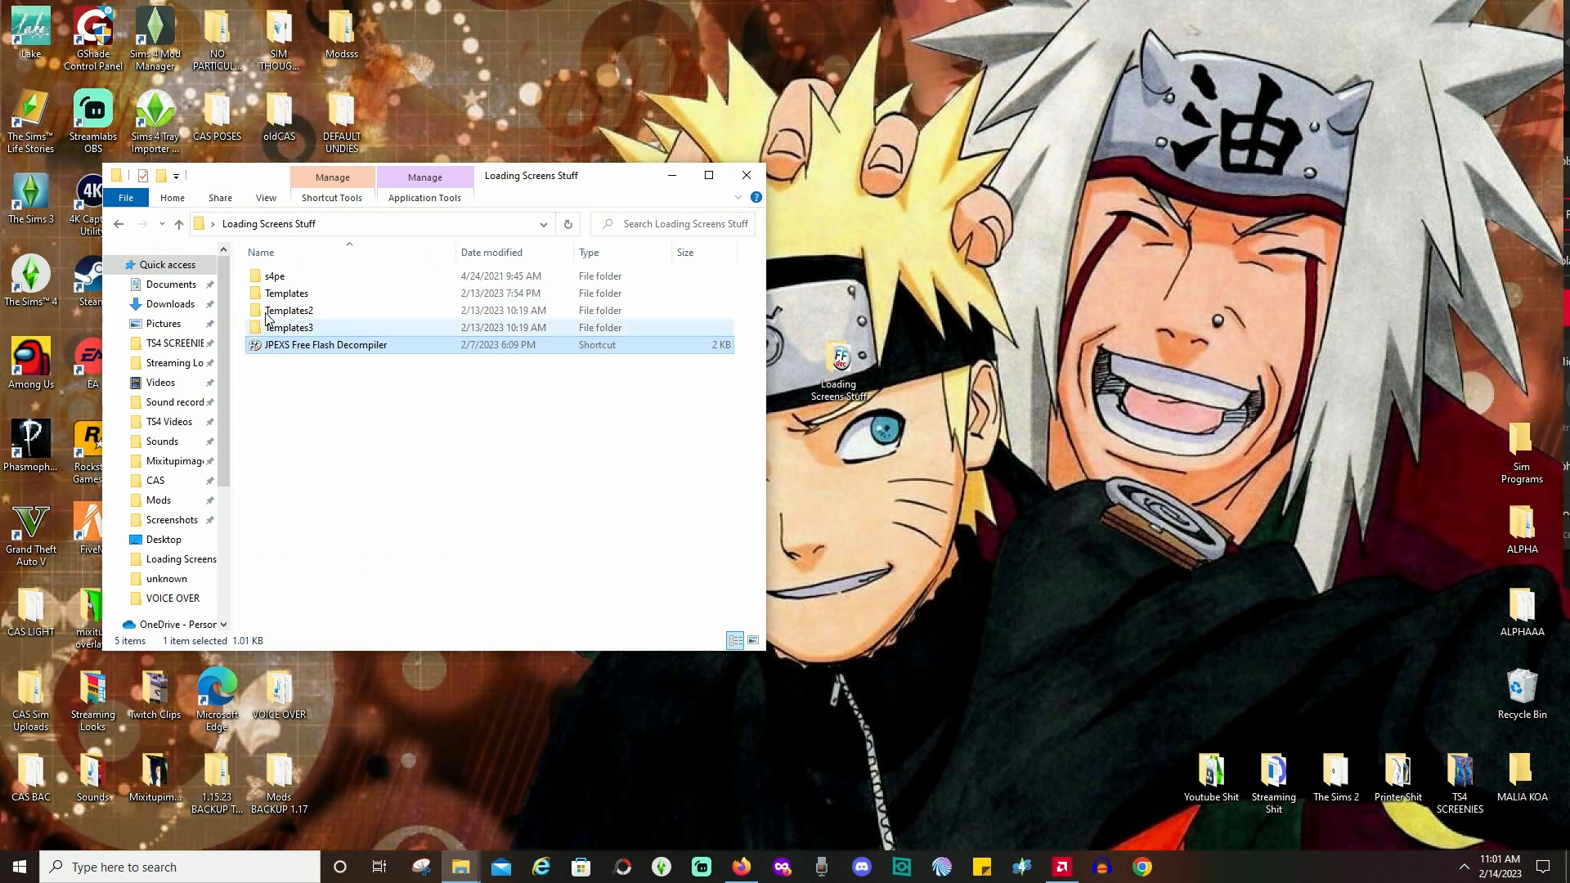
# Rename Blue Clouds.package in the Templates folder to [WAGD] Nezuko LS.package.
pyautogui.doubleClick(280, 296)
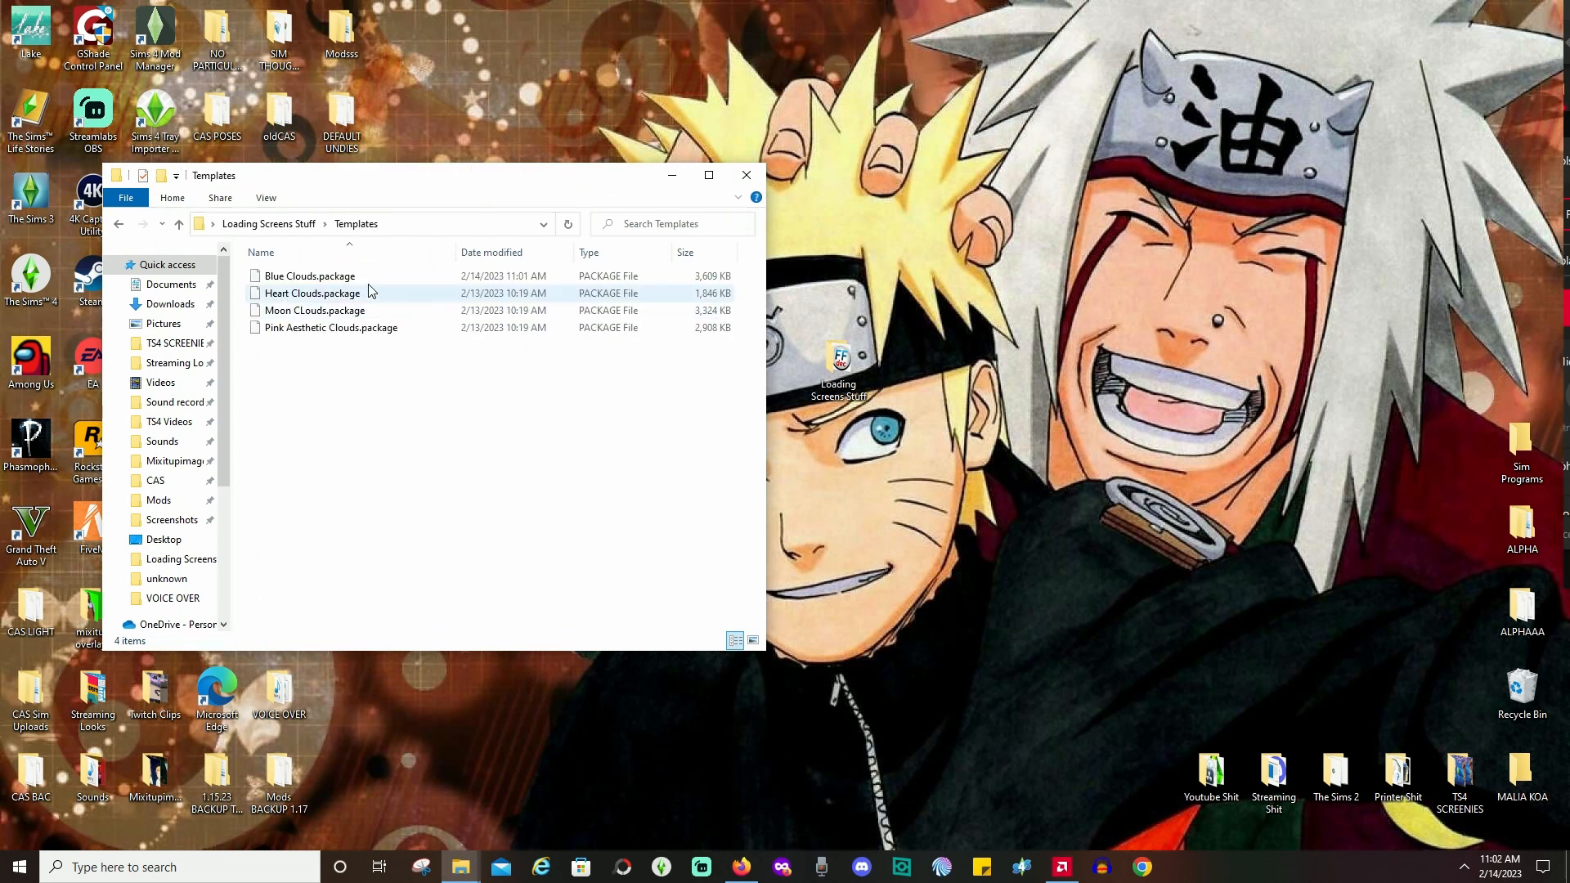
pyautogui.click(318, 279)
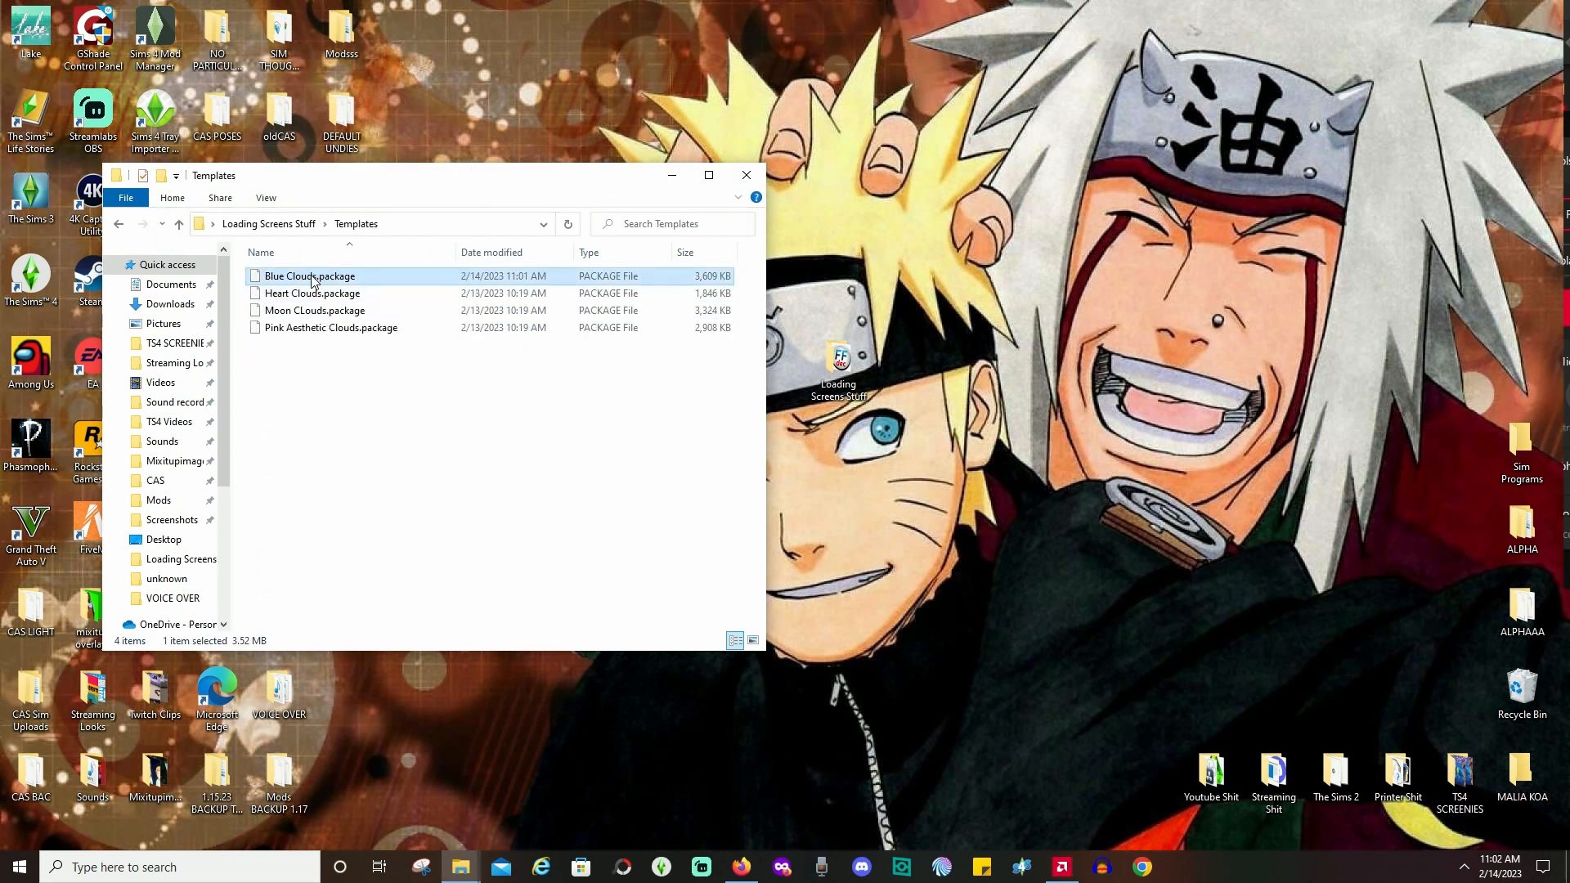
pyautogui.click(316, 279)
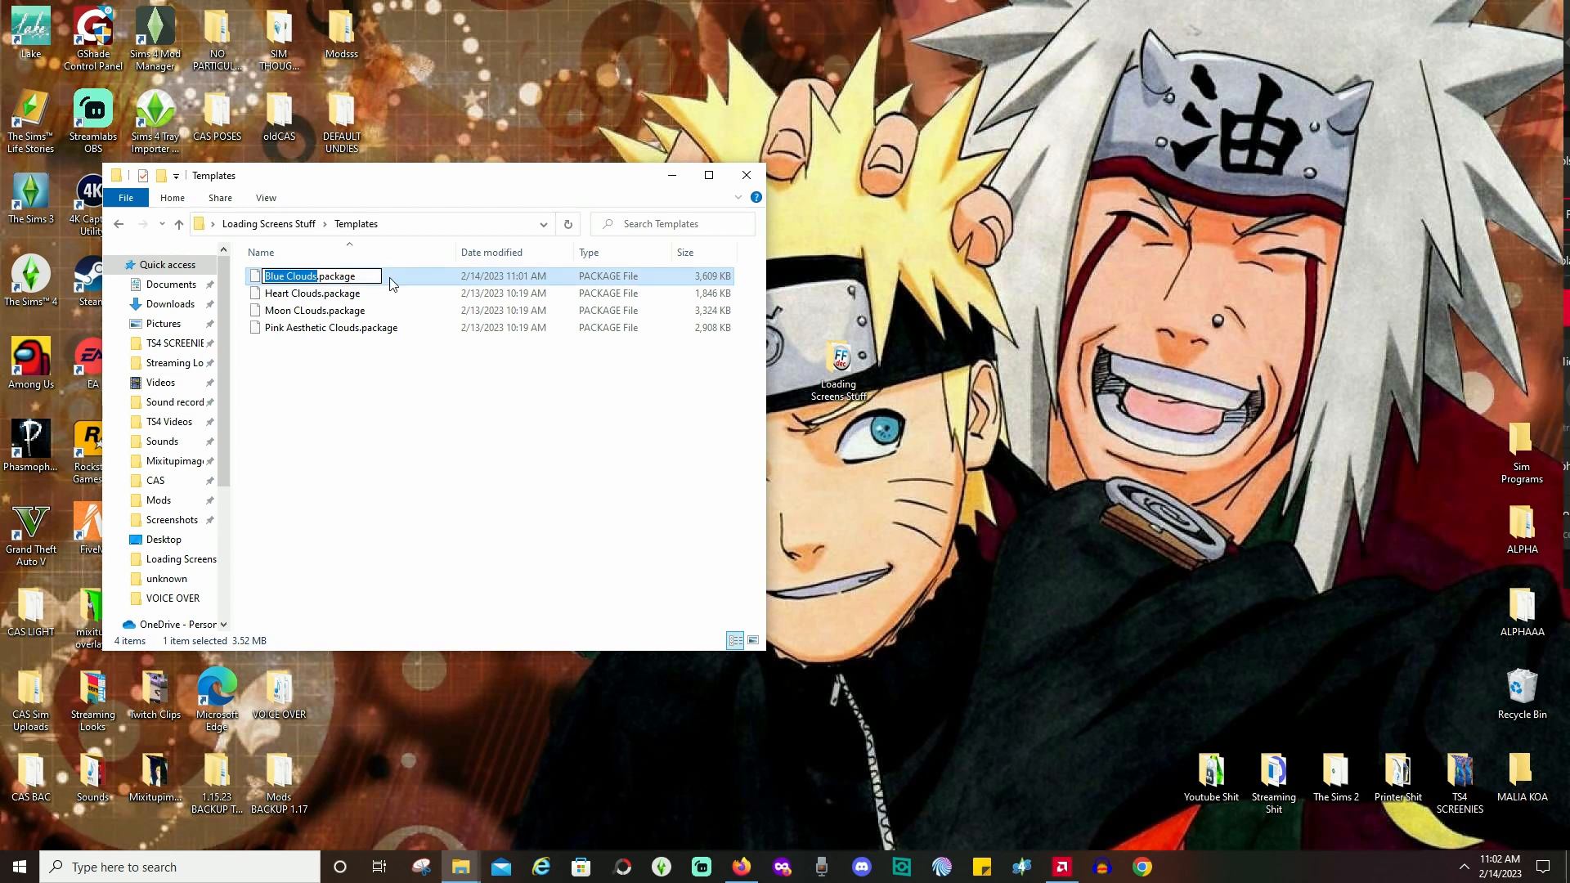
pyautogui.press('BackSpace')
pyautogui.write('uko')
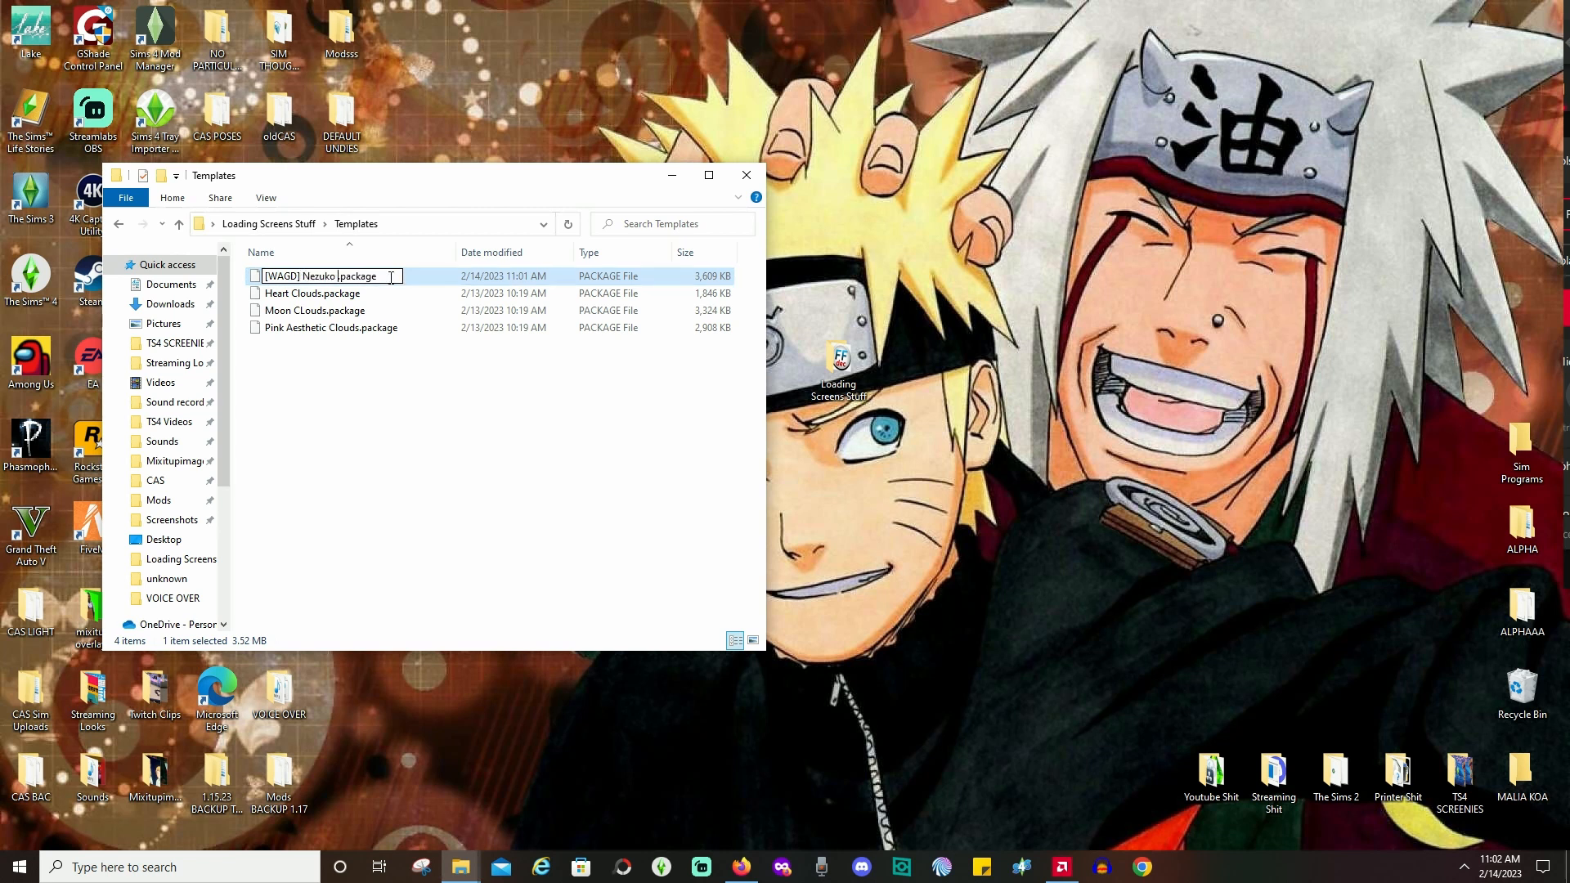
pyautogui.click(422, 468)
# Open The Sims 4 Mods folder in a second File Explorer window and move the [WAGD]Flashy Hashira LS package to the desktop.
pyautogui.click(471, 868)
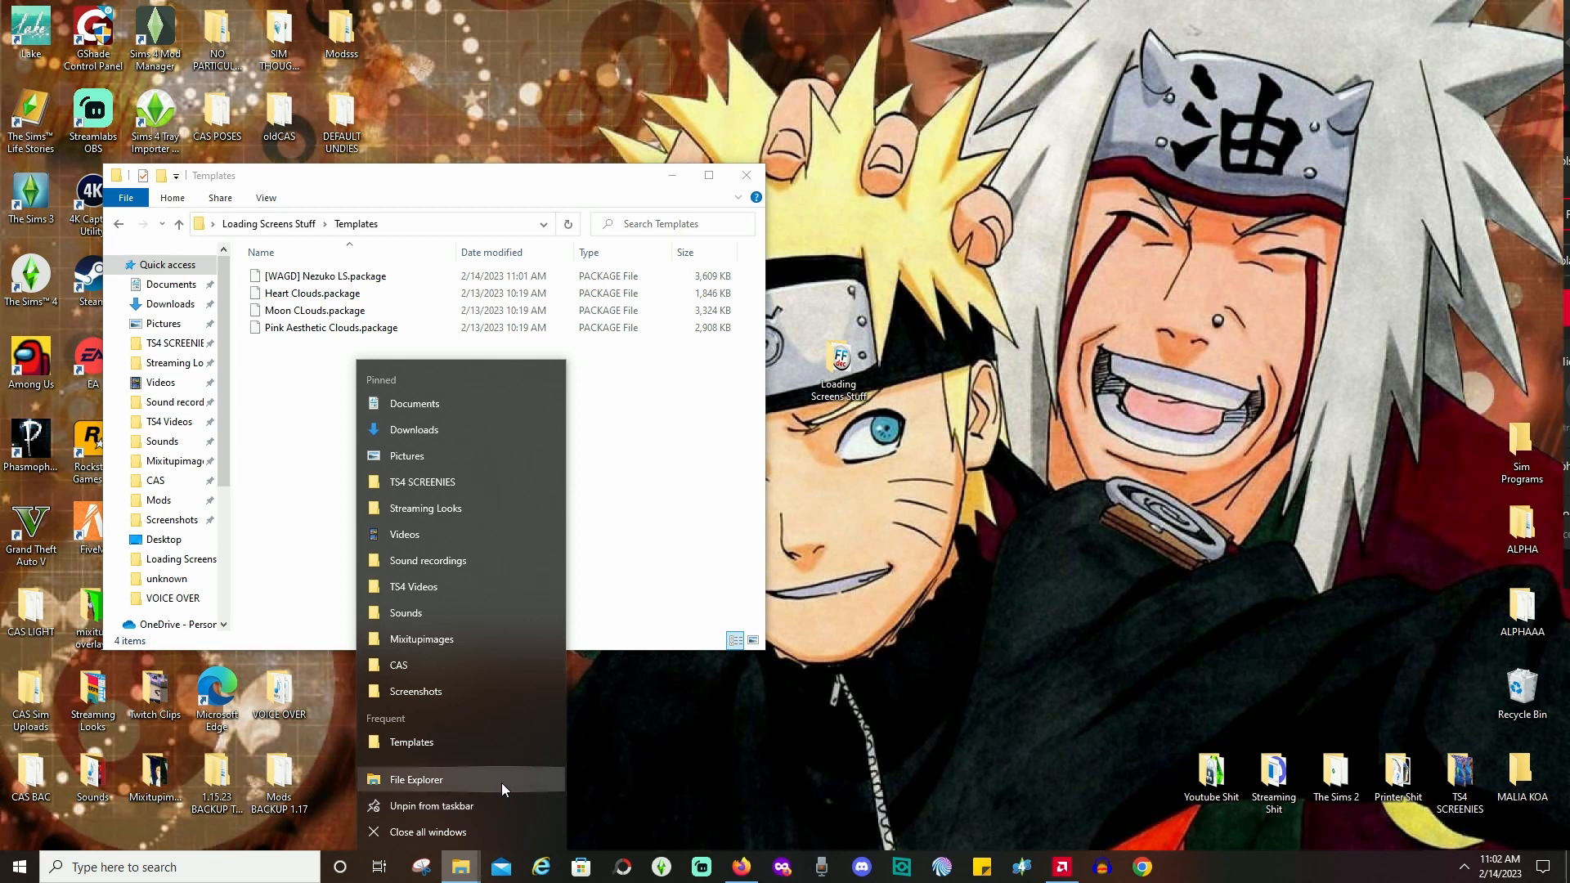
pyautogui.click(420, 667)
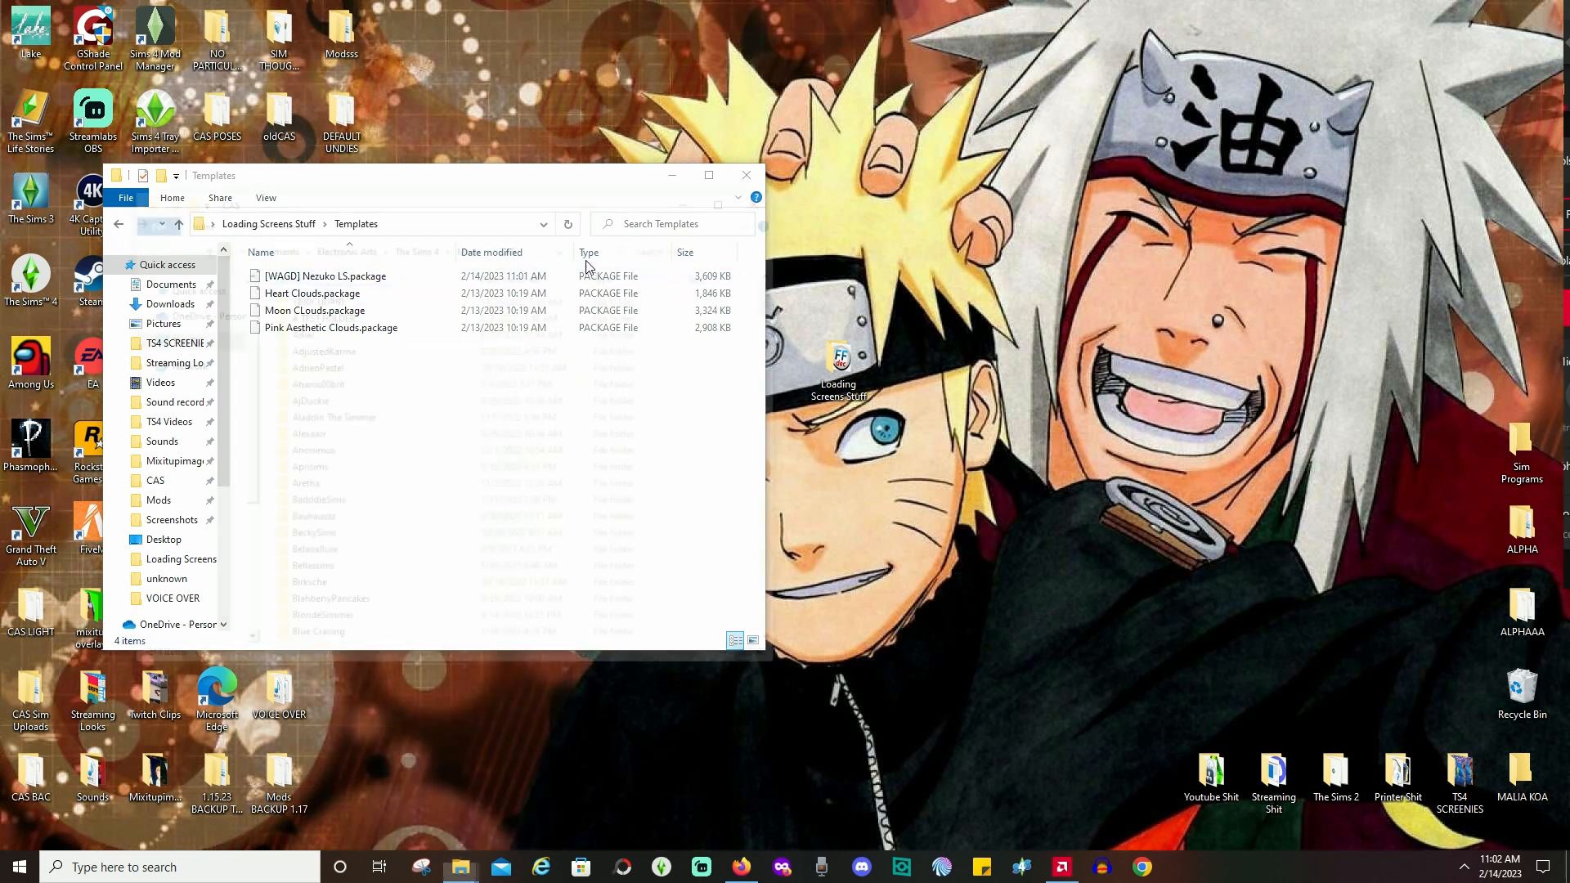
pyautogui.moveTo(524, 226); pyautogui.dragTo(1134, 192)
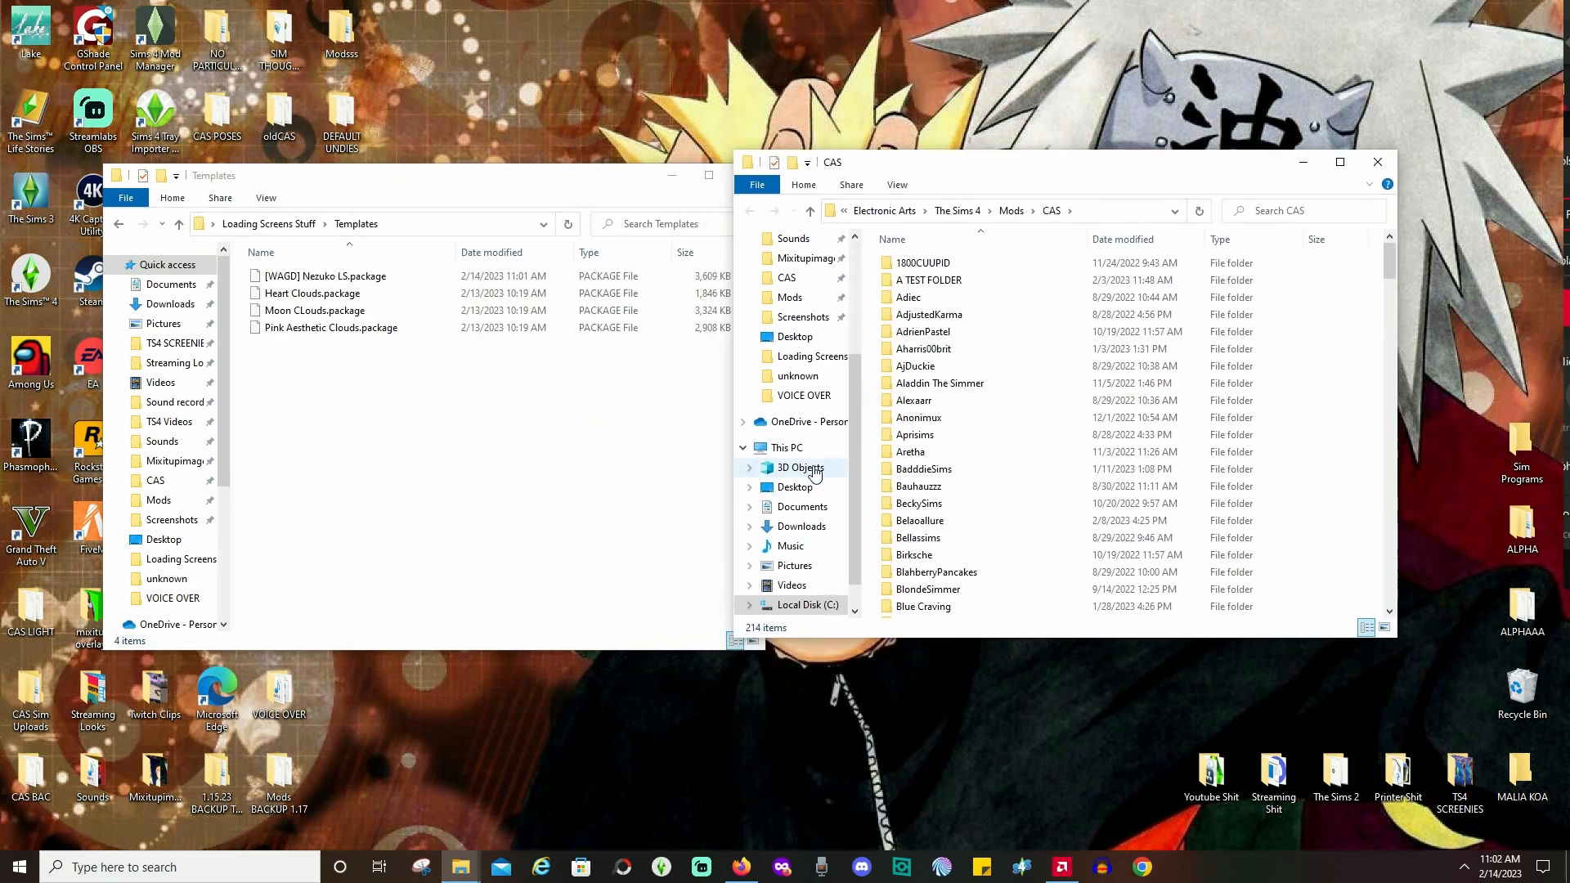
pyautogui.click(797, 297)
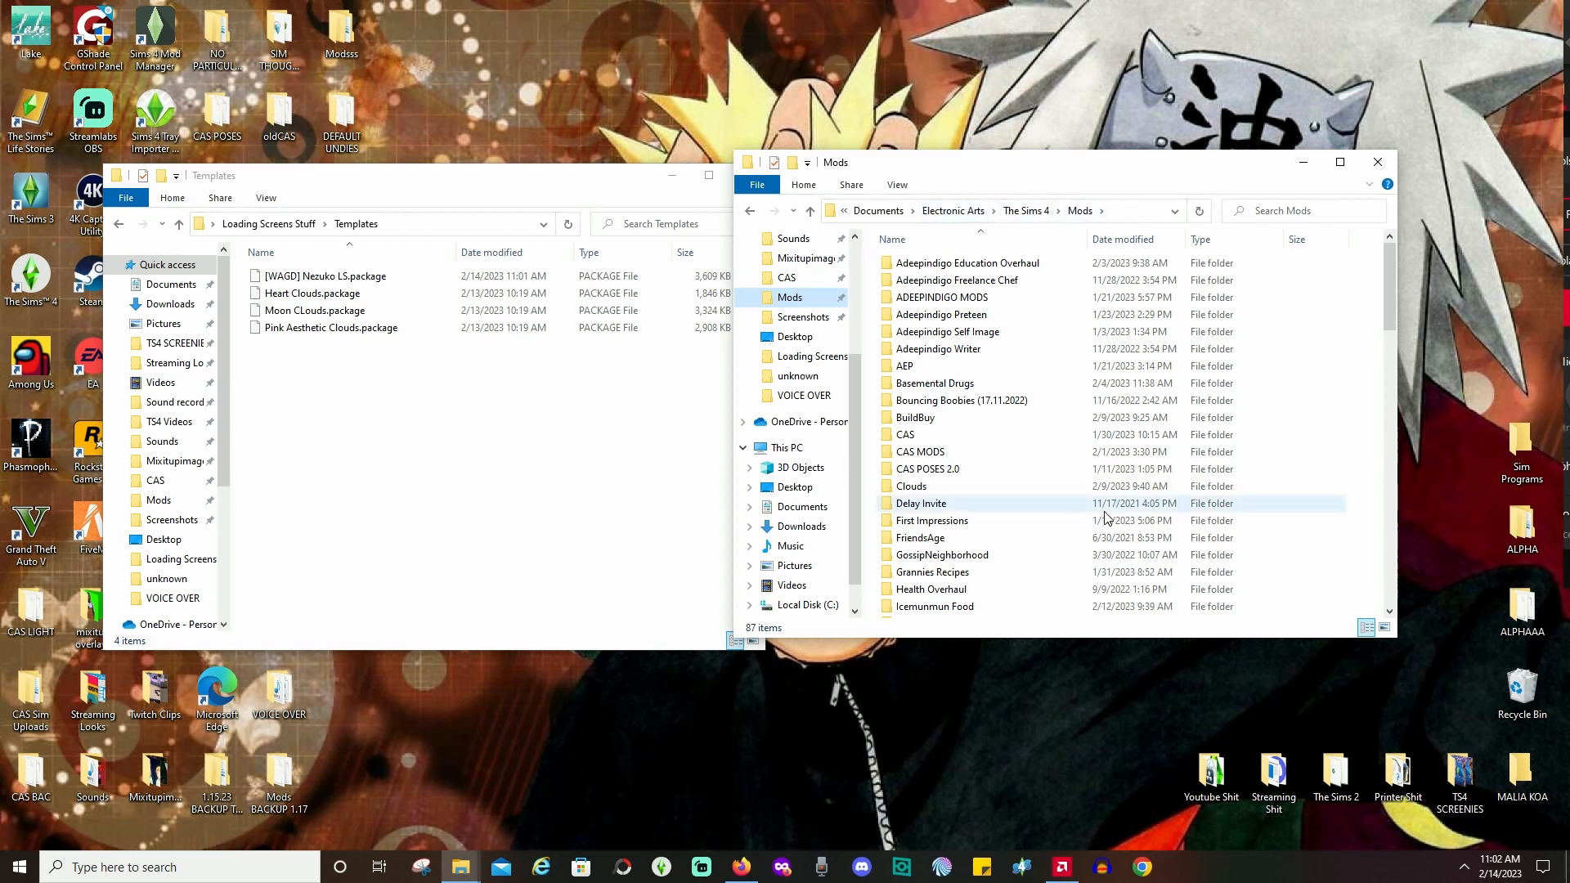
pyautogui.scroll(-20, 1061, 491)
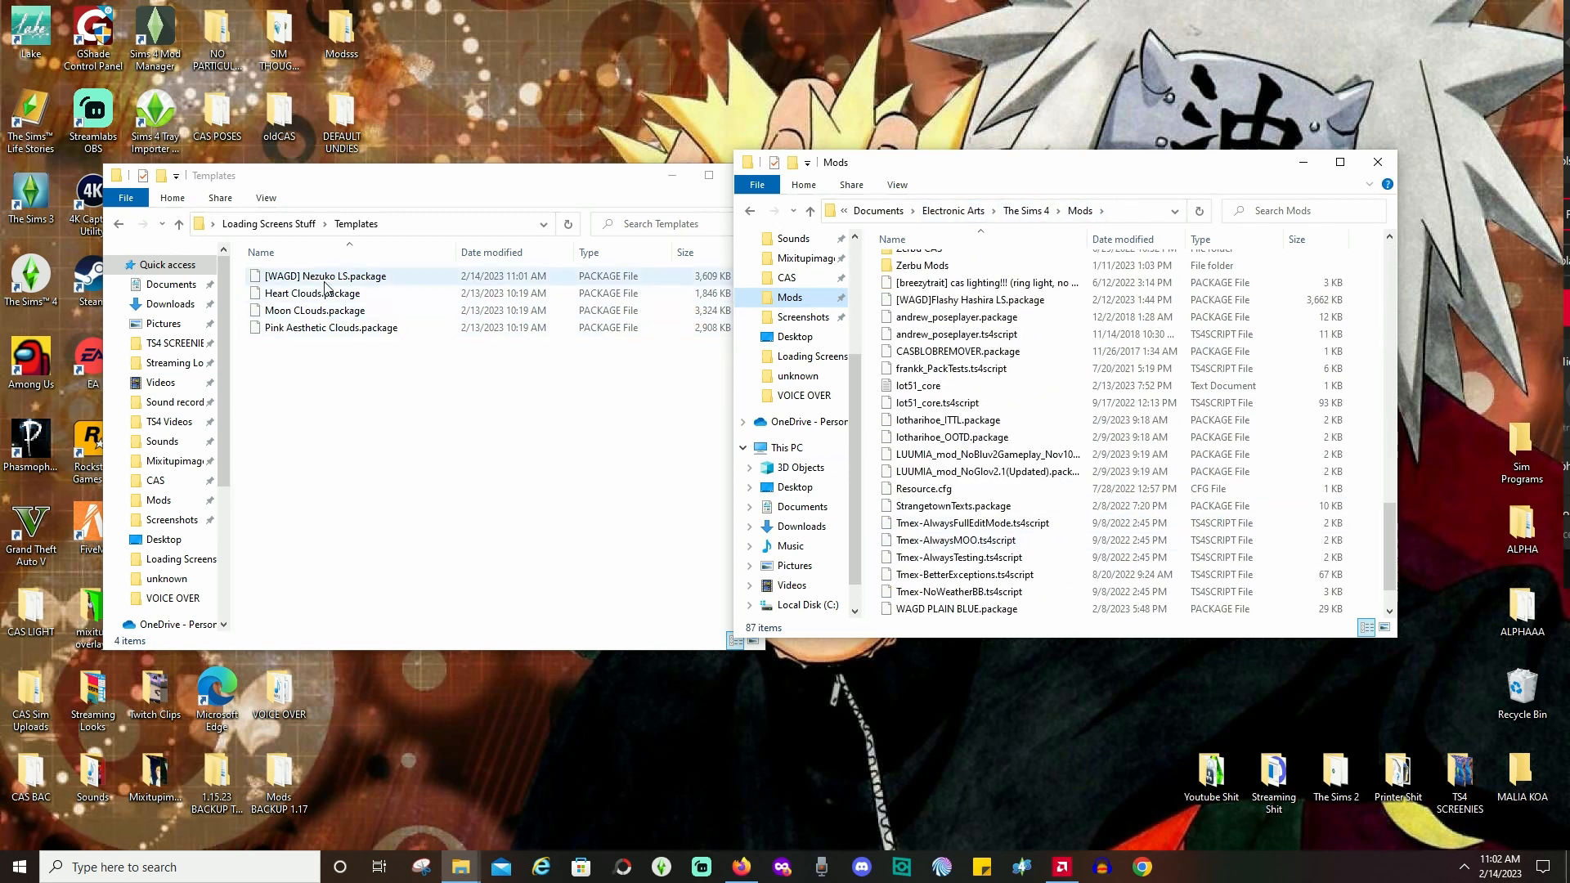
pyautogui.click(959, 302)
pyautogui.moveTo(959, 302); pyautogui.dragTo(419, 782)
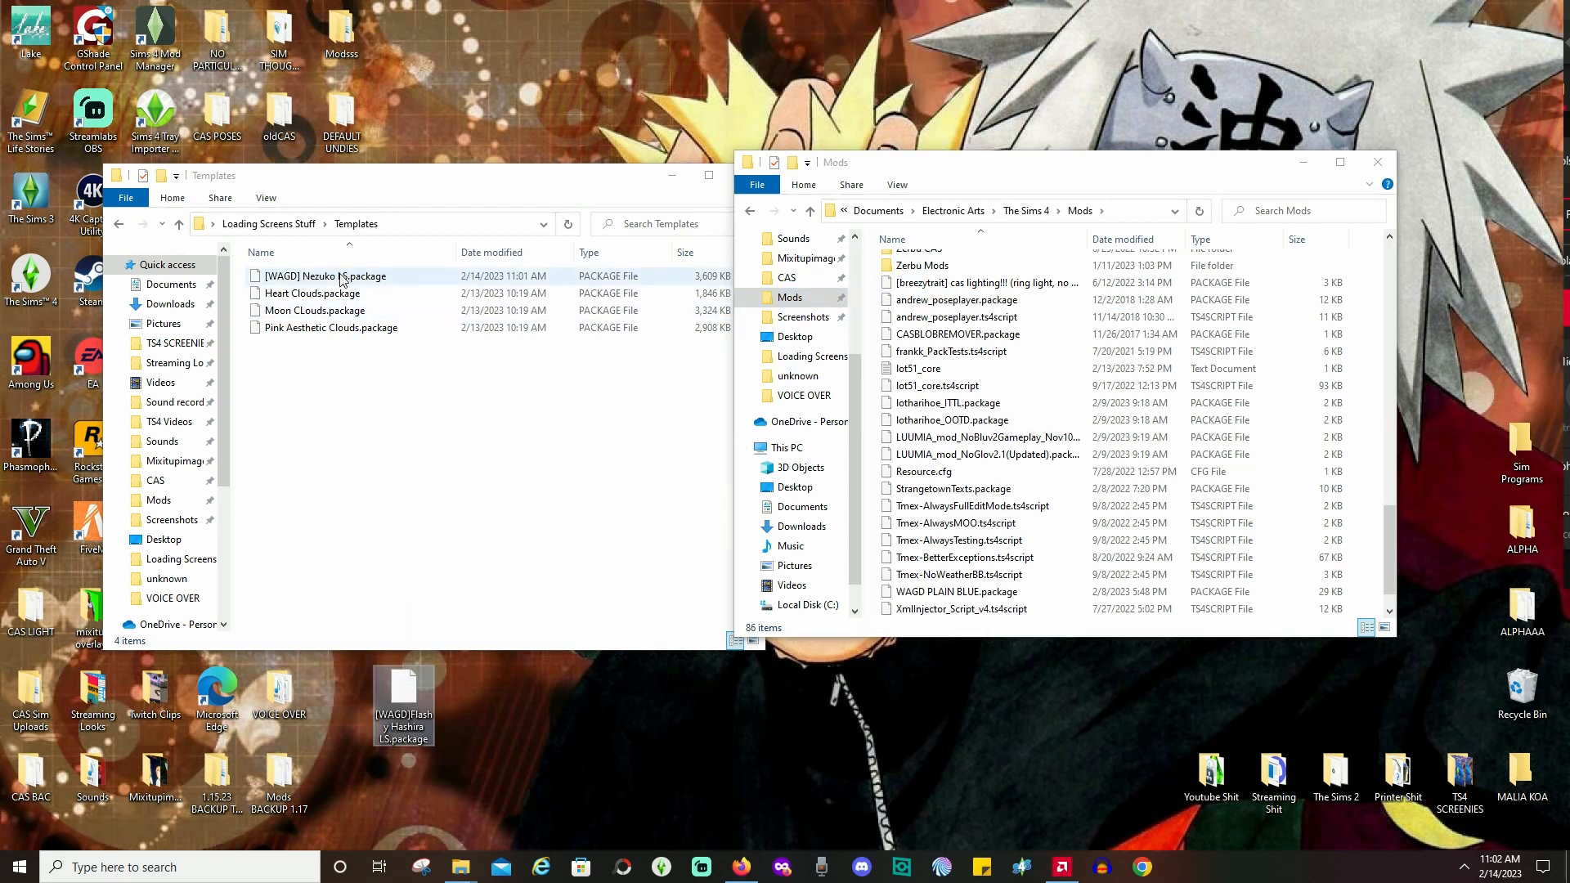
# Move [WAGD] Nezuko LS.package from Templates into the Mods folder and close both folder windows.
pyautogui.moveTo(341, 280); pyautogui.dragTo(1063, 441)
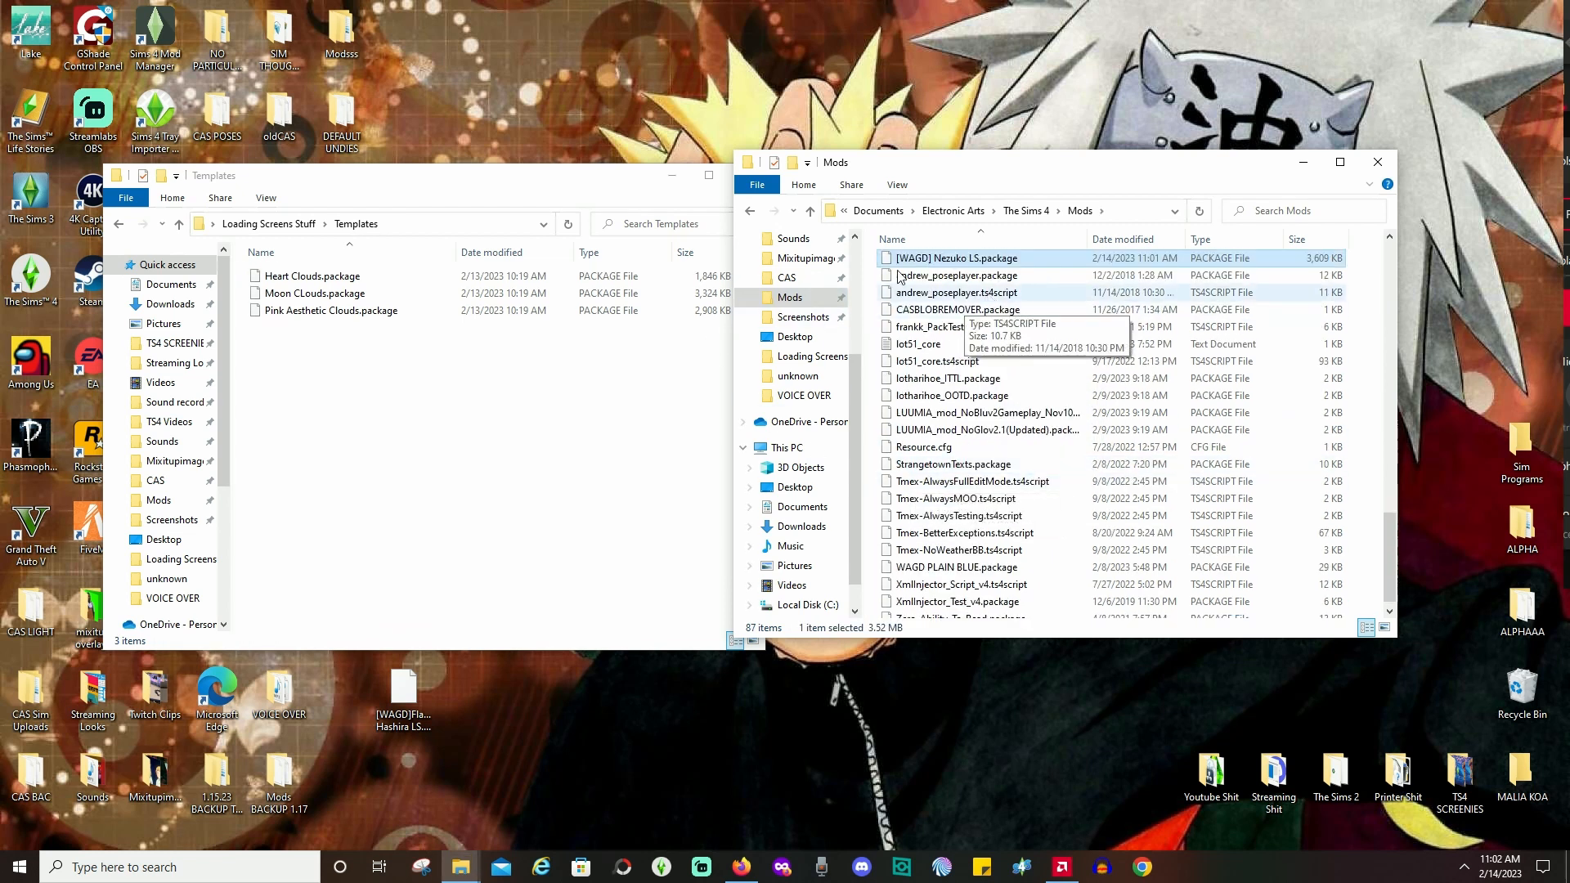
pyautogui.click(576, 179)
pyautogui.click(745, 175)
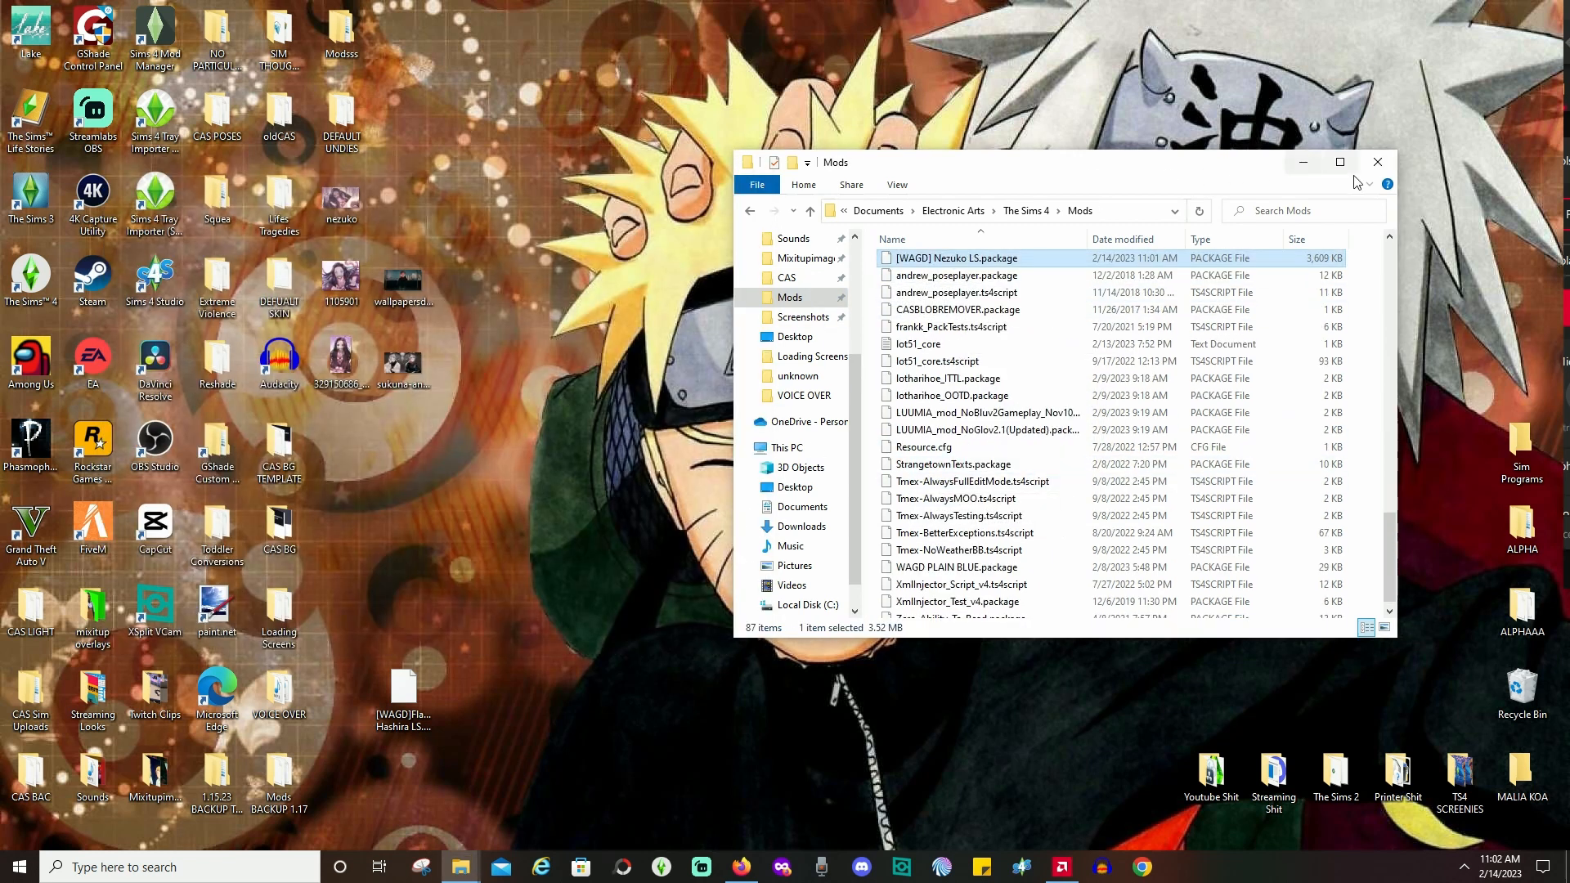
pyautogui.click(1378, 162)
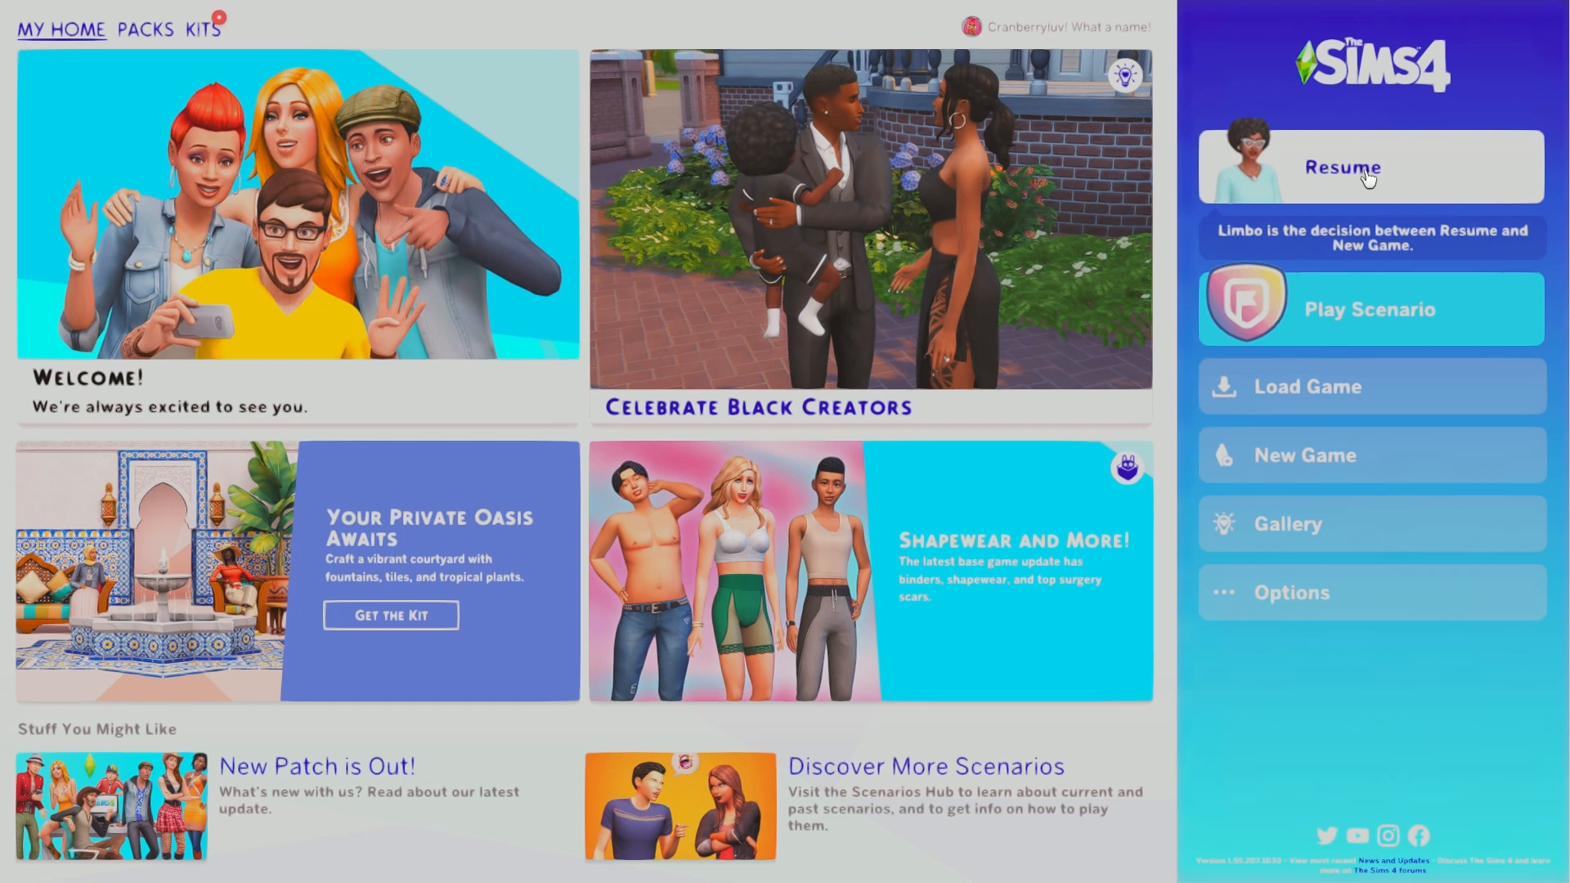
# Resume the last game in The Sims 4 to check the custom loading screen.
pyautogui.click(1367, 176)
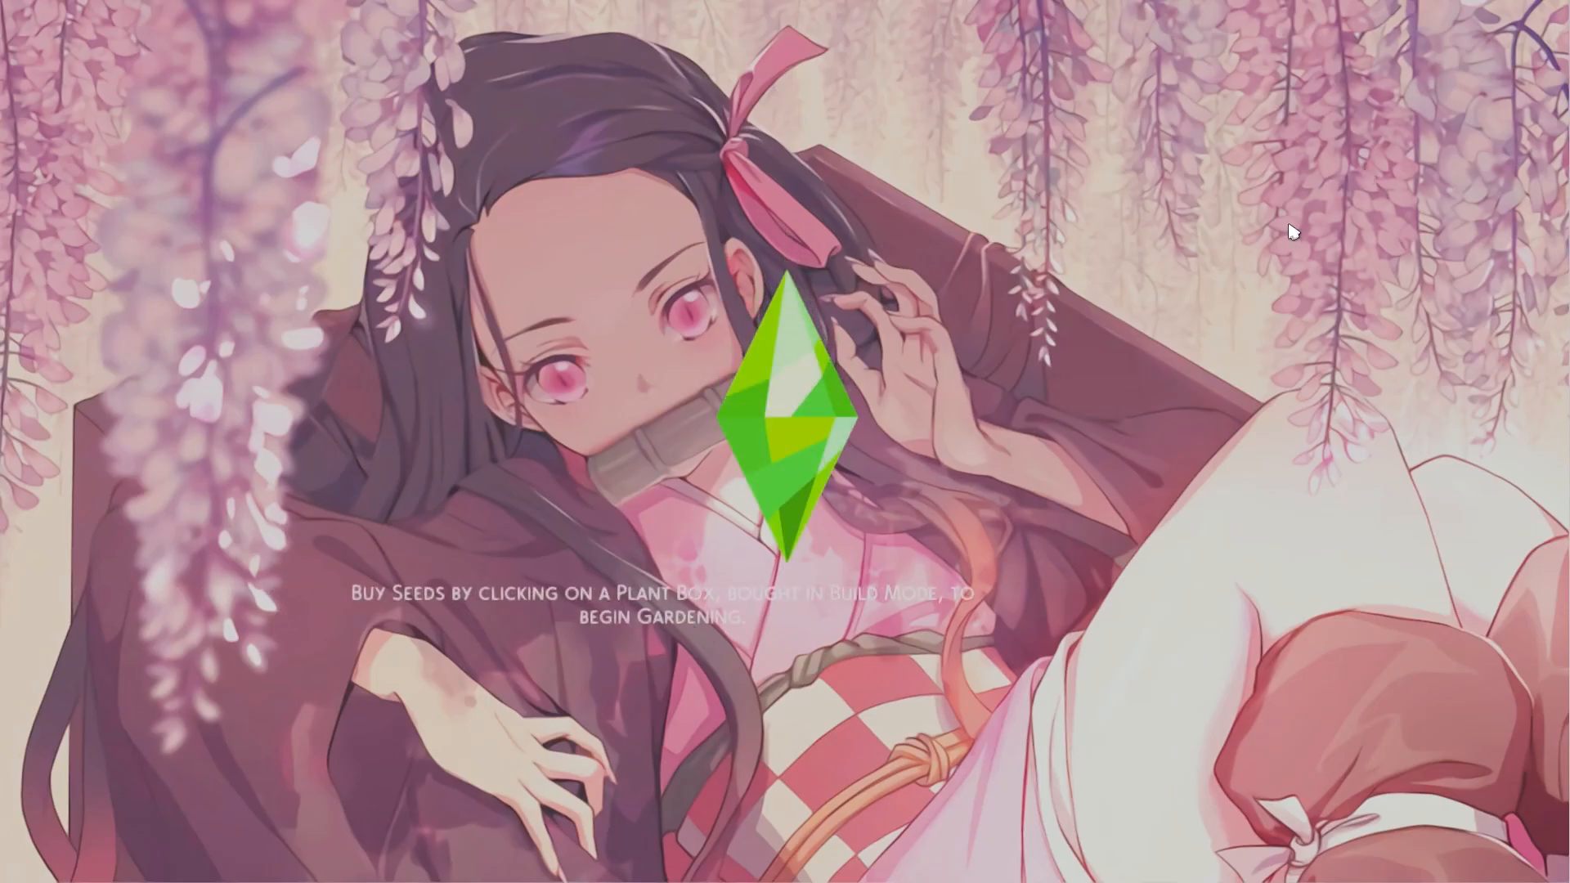